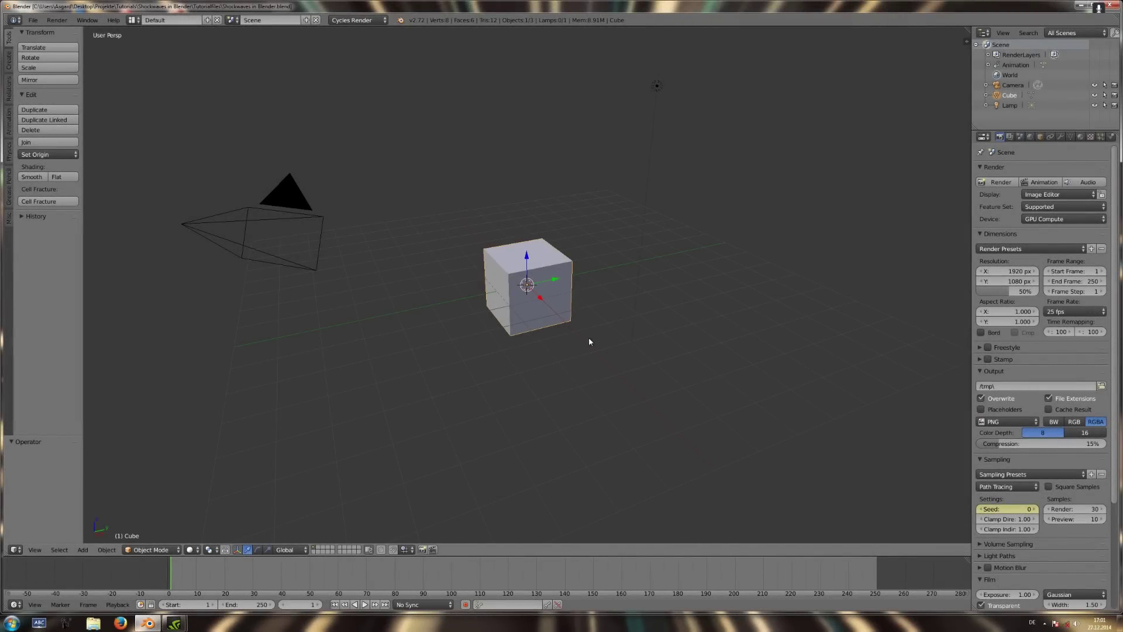
Delete the default cube, camera and lamp, and add a cylinder with Cap Fill Type Nothing.
key(a)
key(a)
key(x)
click(664, 303)
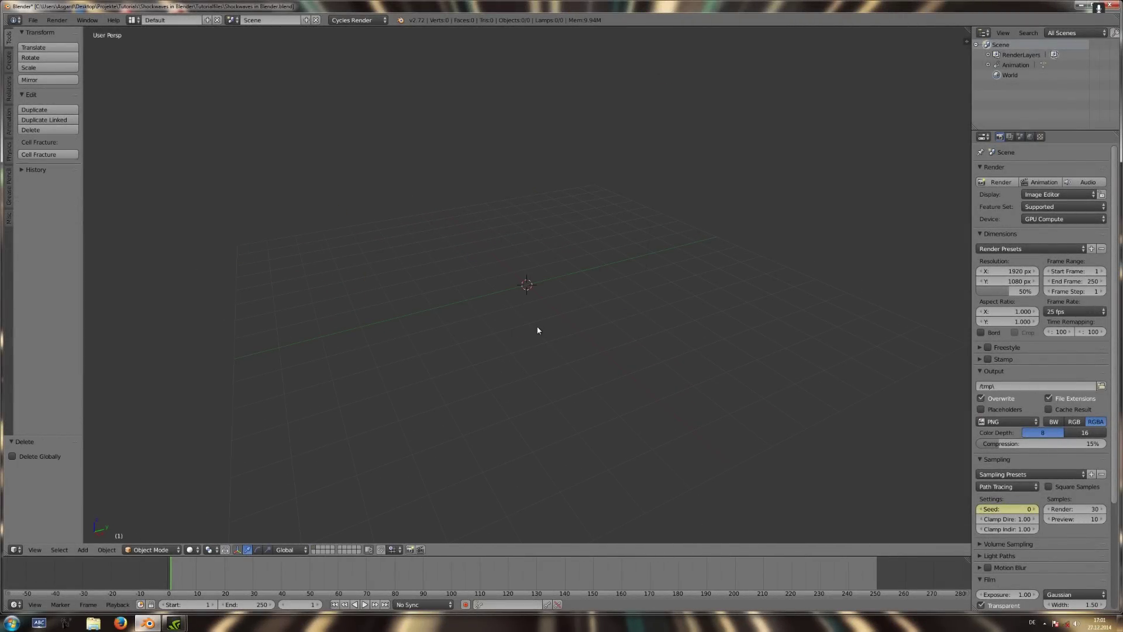
key(shift+a)
click(573, 377)
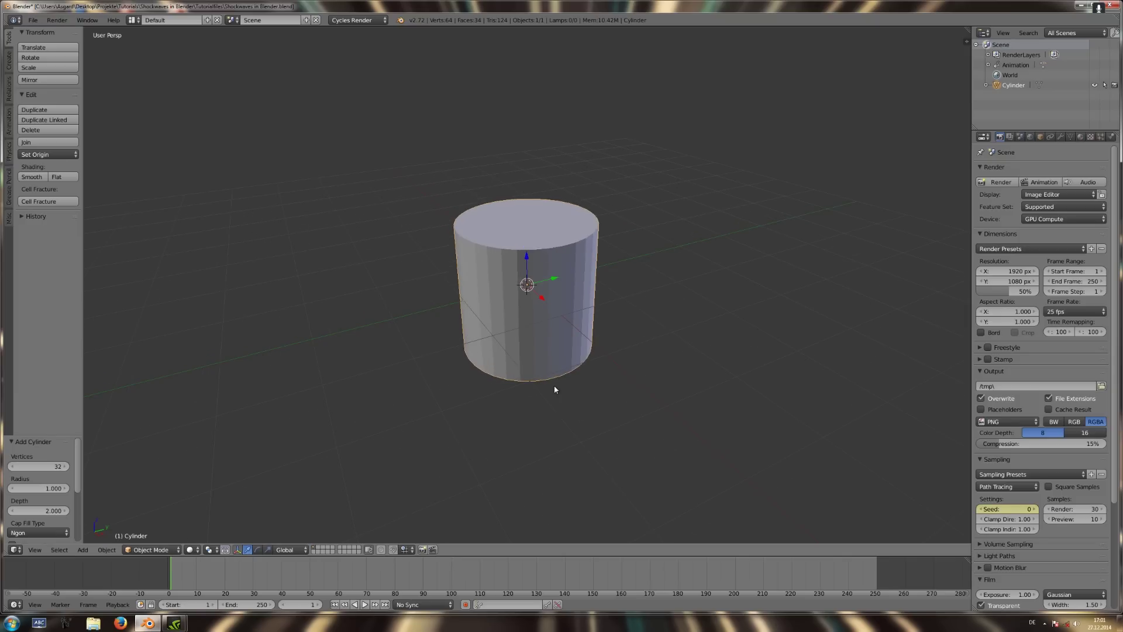
click(64, 533)
click(41, 521)
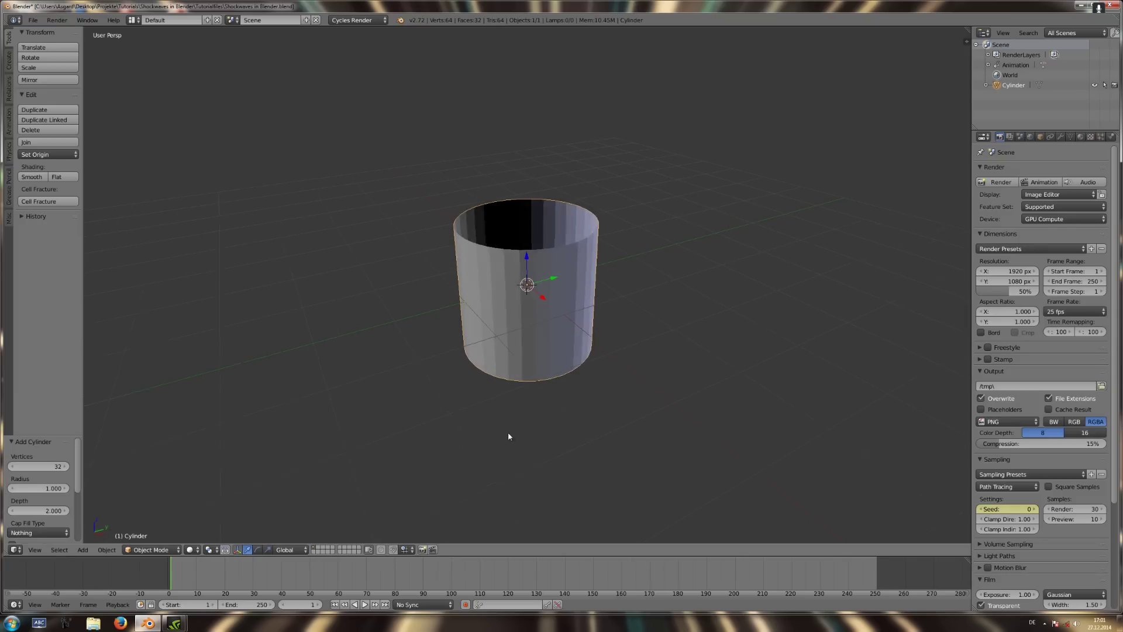
Flatten the cylinder along Z and shrink it into a thin ring, then enter Edit Mode.
middle_drag(507, 432, 538, 430)
key(s)
key(z)
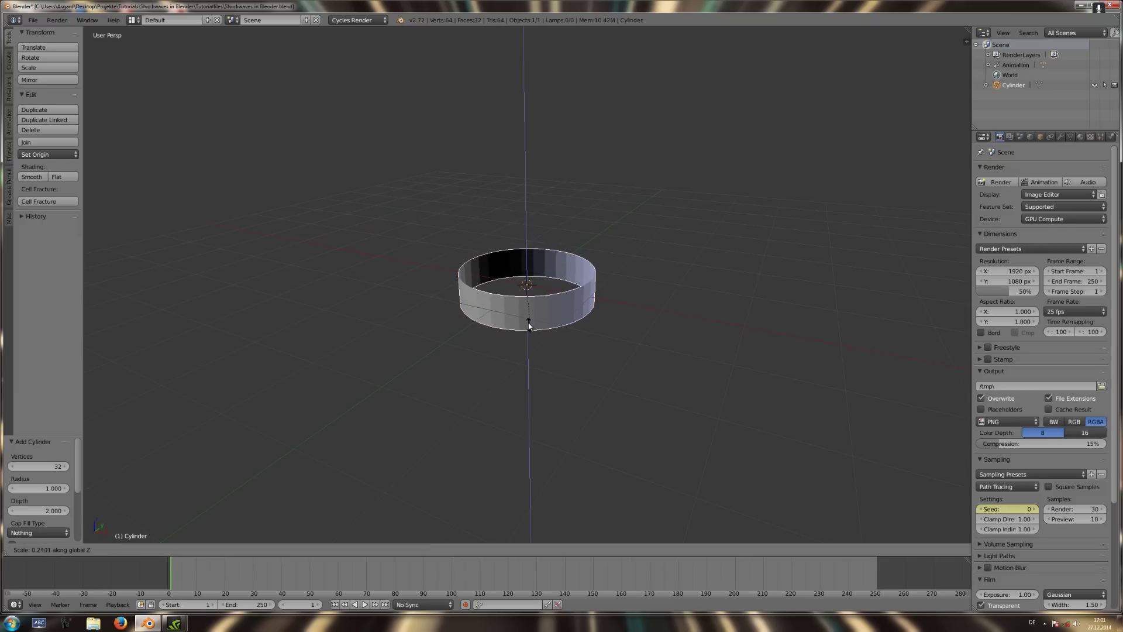
click(517, 313)
key(s)
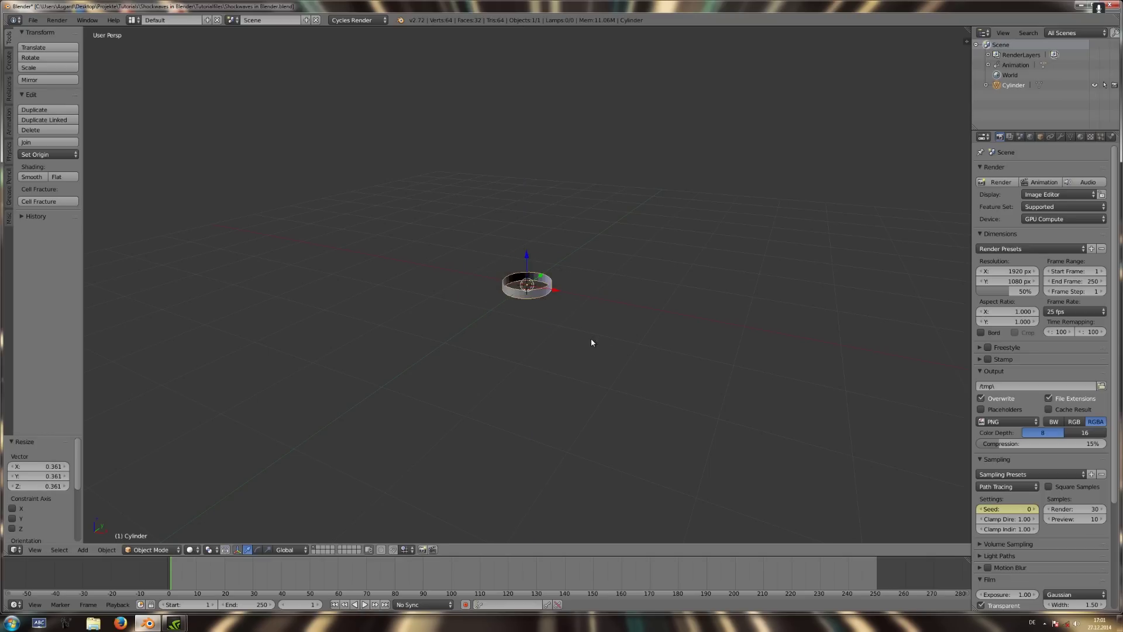
click(599, 369)
key(s)
key(z)
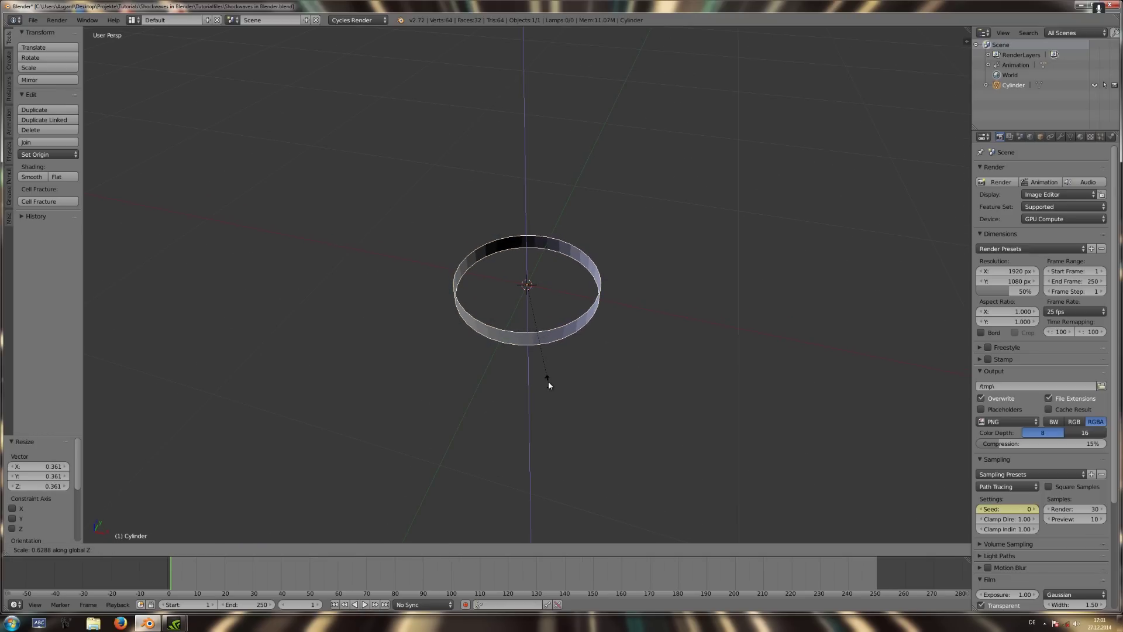
click(549, 381)
middle_drag(546, 383, 585, 358)
scroll(585, 358, up, 3)
key(Tab)
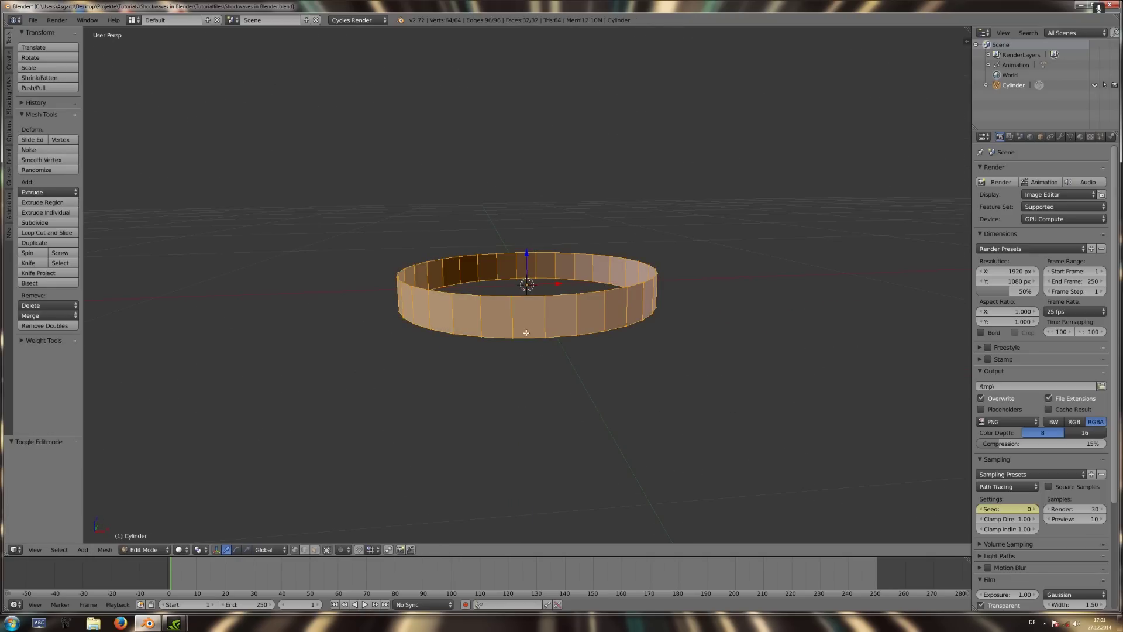
Add two loop cuts around the ring and scale them closer together along Z.
key(ctrl+r)
scroll(518, 329, up, 1)
click(519, 329)
key(s)
key(z)
click(551, 380)
Enable proportional editing and switch its falloff to Sphere.
key(s)
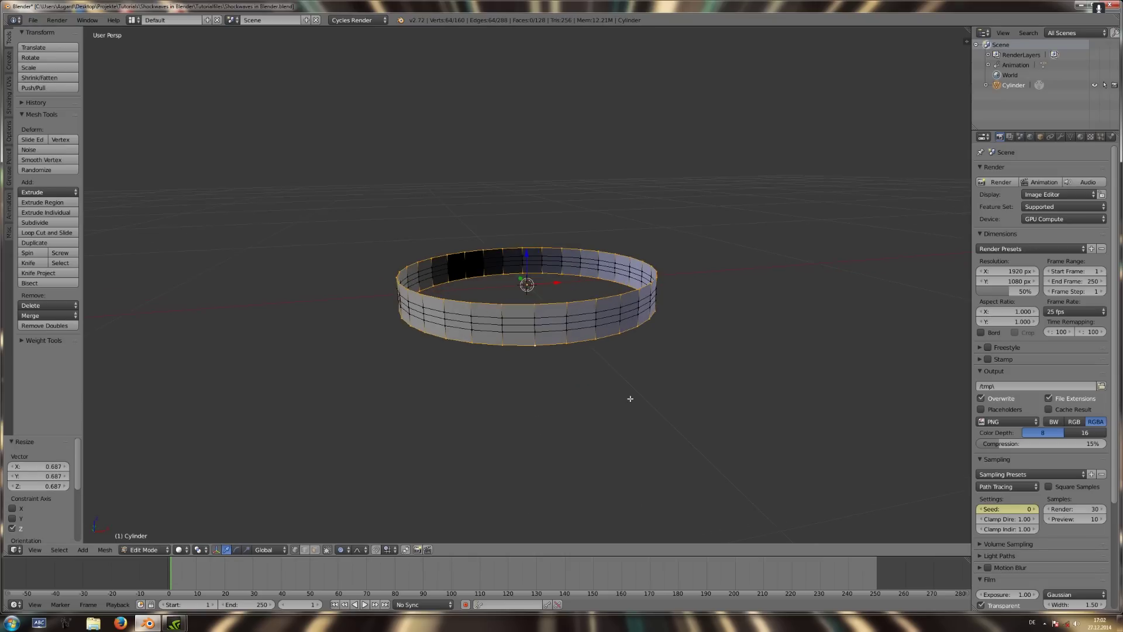
key(o)
scroll(746, 409, up, 3)
scroll(725, 403, down, 2)
key(Escape)
click(363, 552)
click(386, 528)
Try a Sphere-falloff proportional scale of the ring, then cancel and undo it.
key(s)
scroll(710, 420, up, 5)
scroll(710, 419, down, 1)
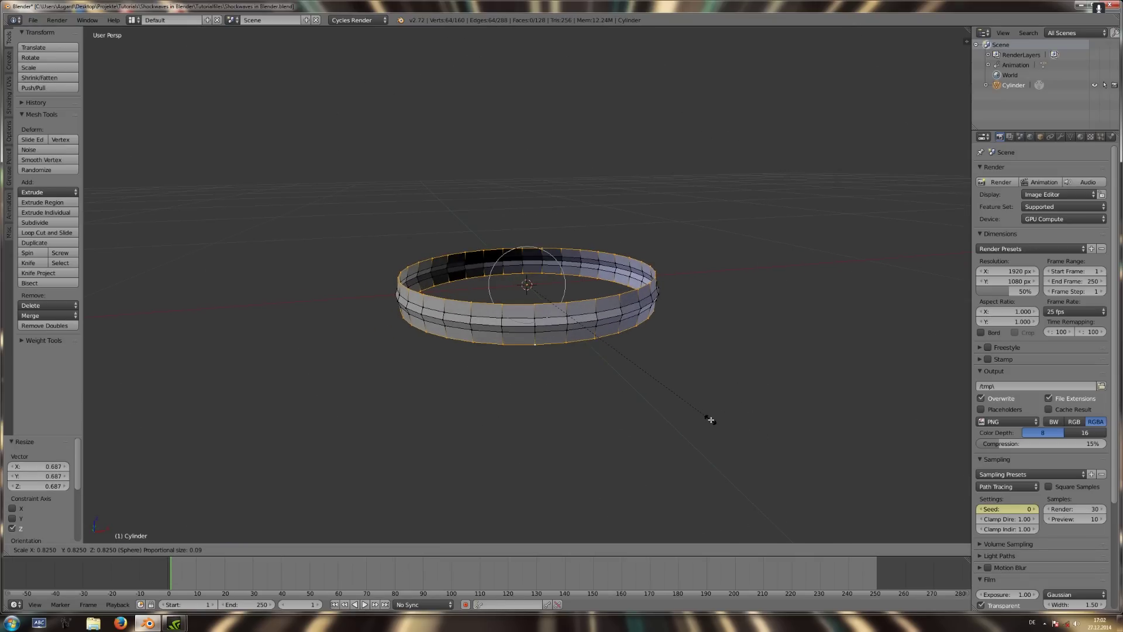
scroll(711, 419, down, 1)
scroll(644, 393, down, 5)
scroll(644, 393, up, 3)
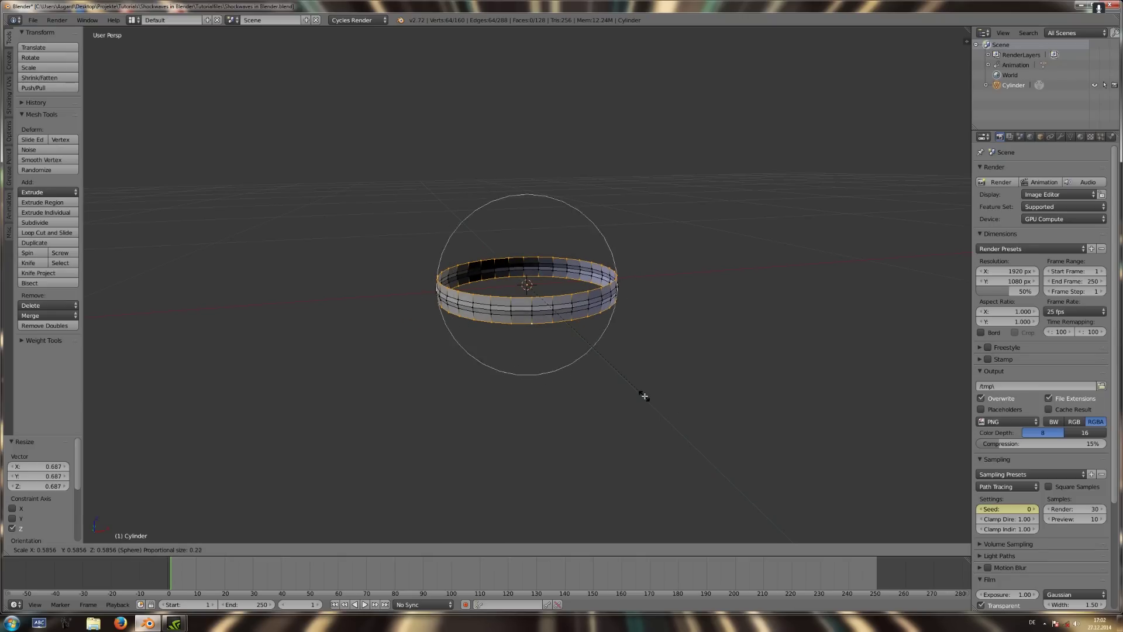
key(Escape)
key(ctrl+z)
Move the rim loop up along Z and proportionally scale both rim loops into a rounded band.
key(s)
key(z)
click(704, 452)
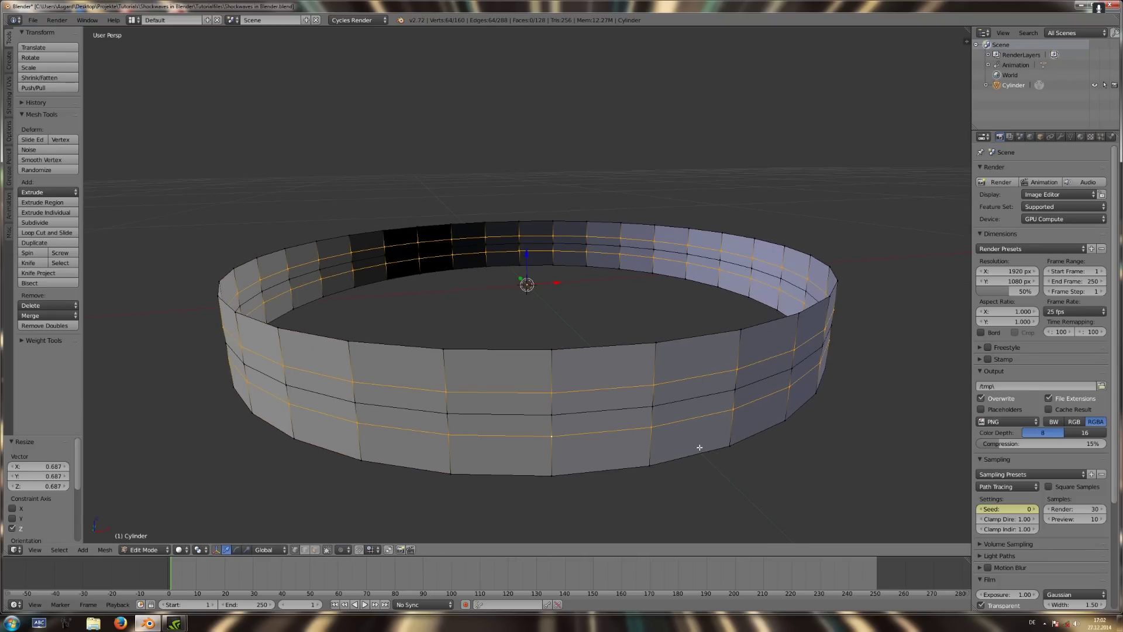
key(o)
key(ctrl+z)
key(ctrl+shift+z)
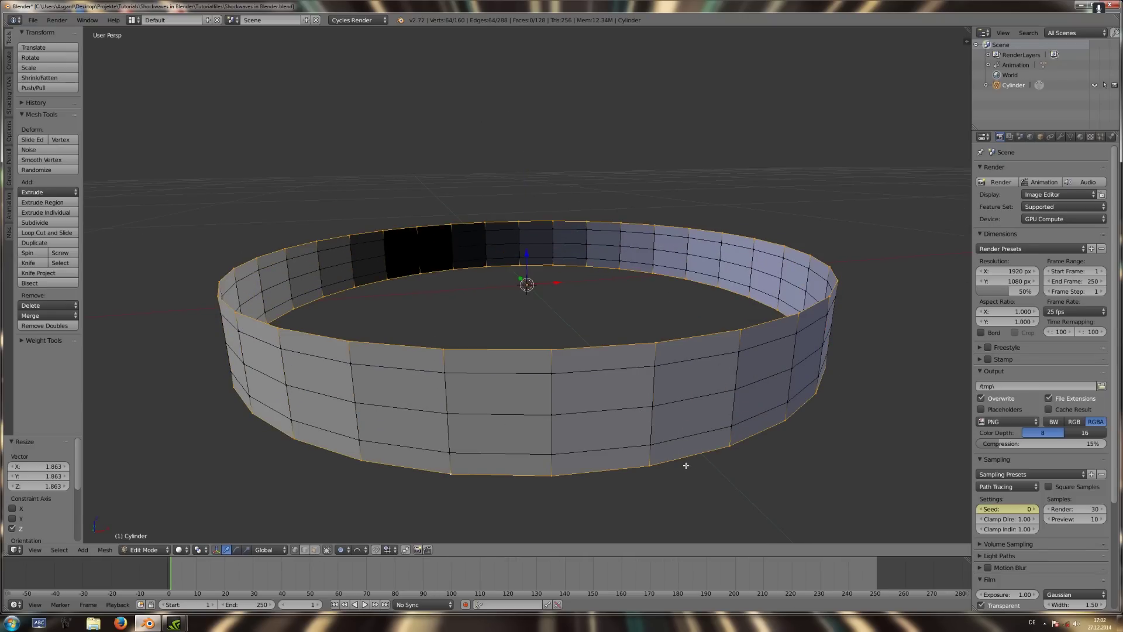
alt+shift+right_click(682, 462)
key(o)
key(s)
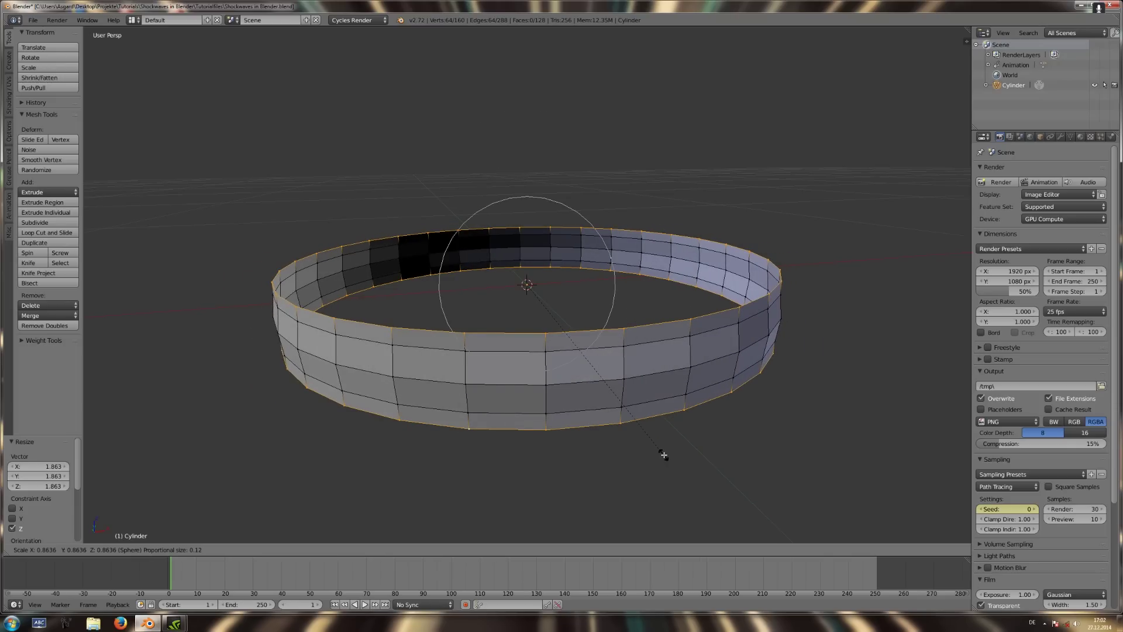
click(664, 455)
scroll(643, 455, down, 3)
Inspect the reshaped ring from above, toggling Edit Mode, and finish in Object Mode.
key(Tab)
mouse_move(358, 344)
middle_down()
mouse_move(507, 377)
mouse_move(747, 380)
middle_up()
key(Tab)
key(Tab)
scroll(548, 336, down, 3)
key(Tab)
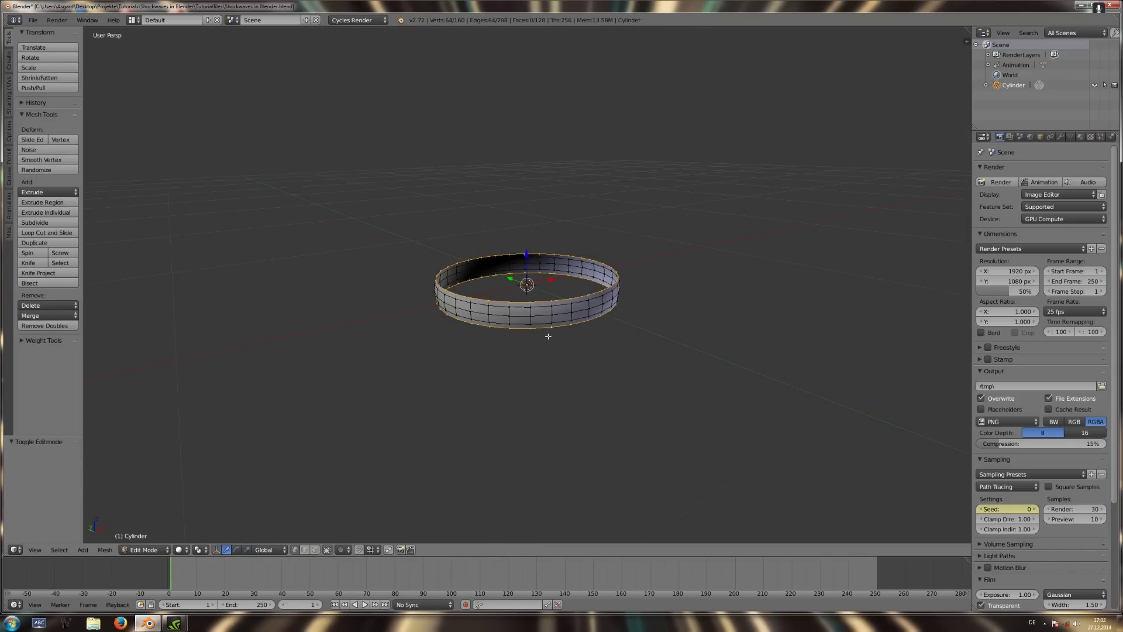
key(Tab)
scroll(575, 363, down, 3)
Rename the ring object to Emitter in the sidebar.
key(n)
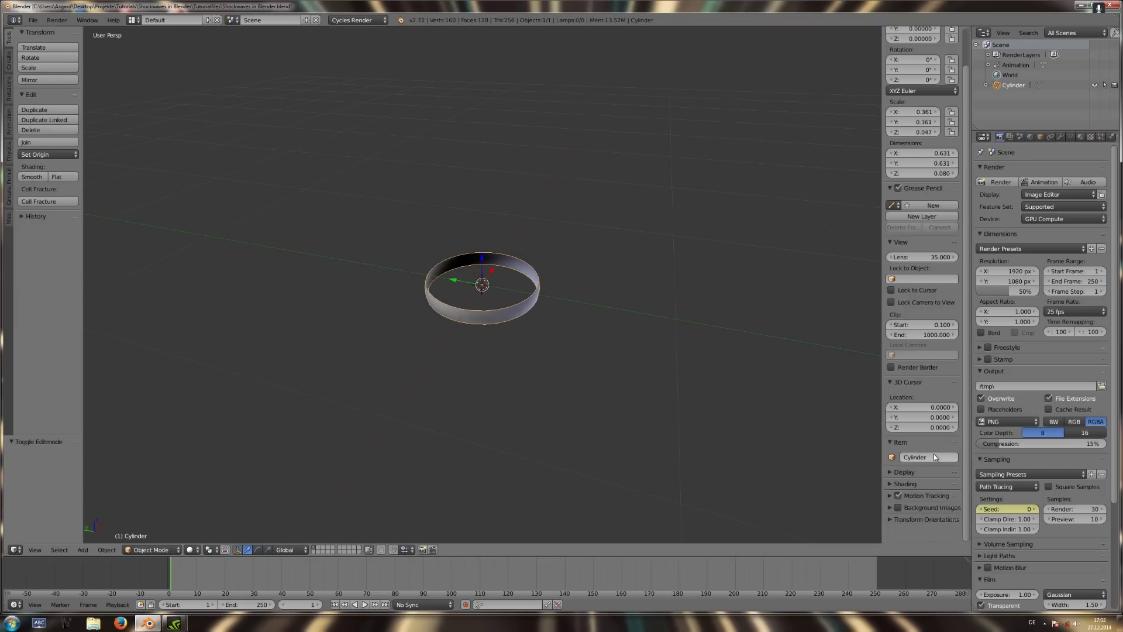
text(tter)
key(Return)
middle_drag(715, 383, 577, 333)
scroll(573, 368, down, 3)
Apply the ring's scale with Ctrl+A.
key(Tab)
key(a)
key(Tab)
key(ctrl+a)
click(559, 389)
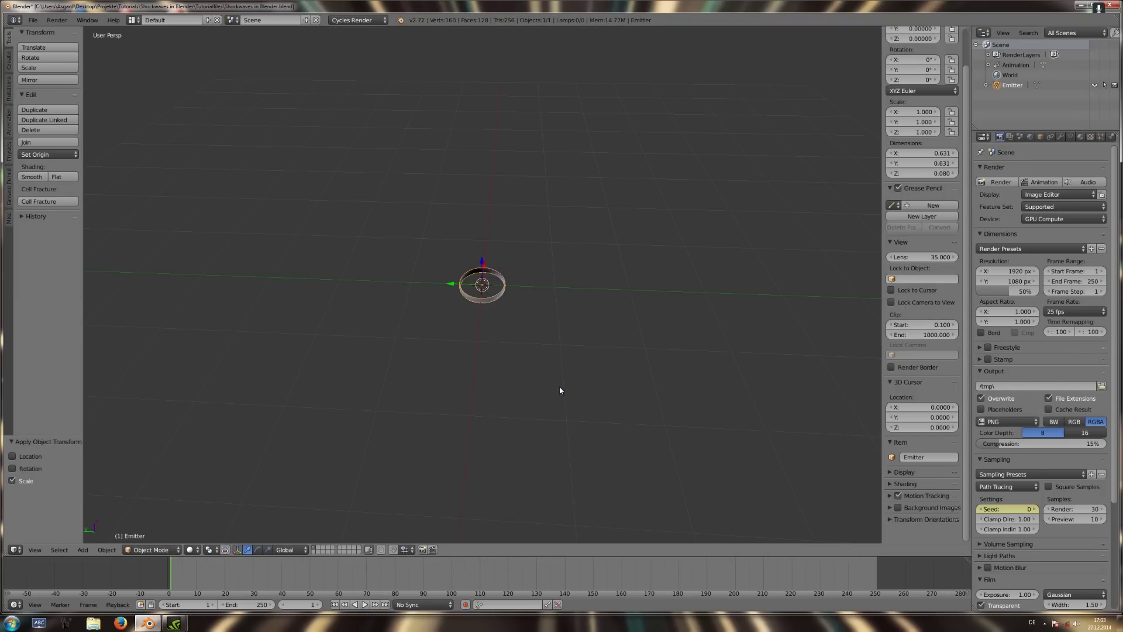
Add a camera from top view and set the render resolution to 1000×1000.
key(KP_7)
key(shift+a)
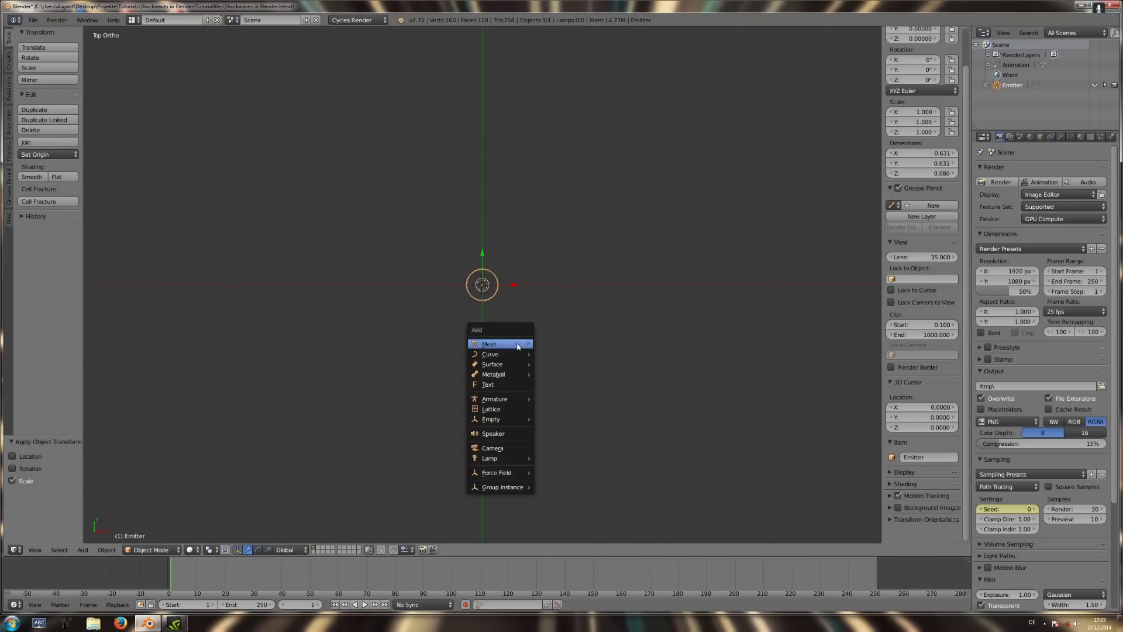
click(503, 449)
drag(1003, 286, 1004, 271)
text(1000)
key(Return)
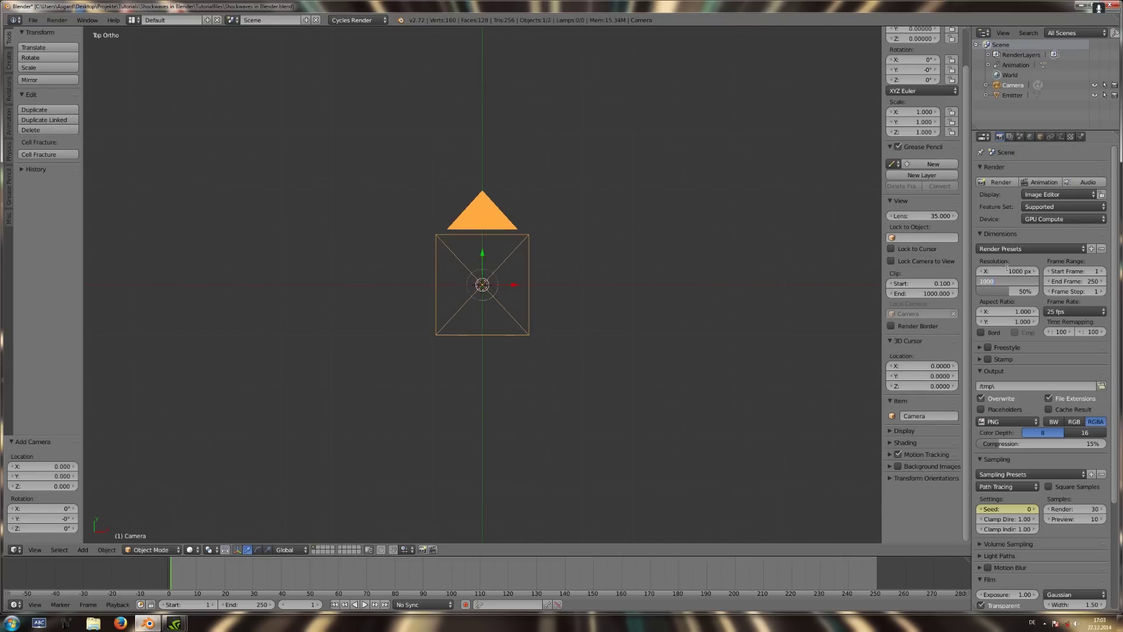
key(KP_5)
scroll(585, 351, up, 4)
Raise the camera along its local Z above the ring, viewed through the camera.
key(KP_0)
key(g)
key(z)
key(z)
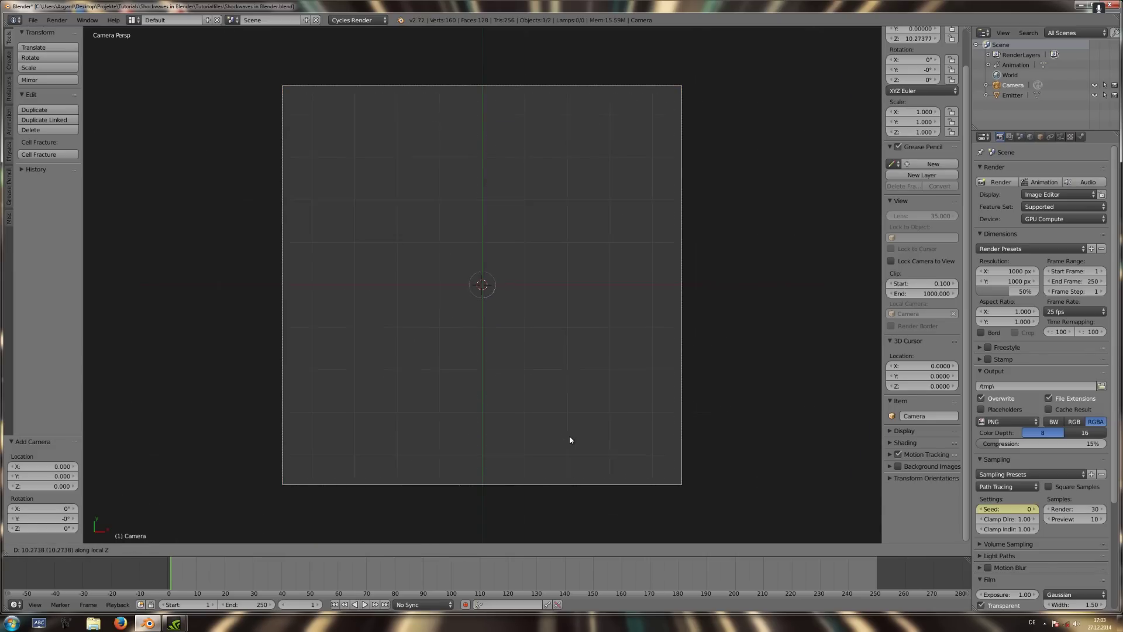
click(657, 474)
right_click(482, 285)
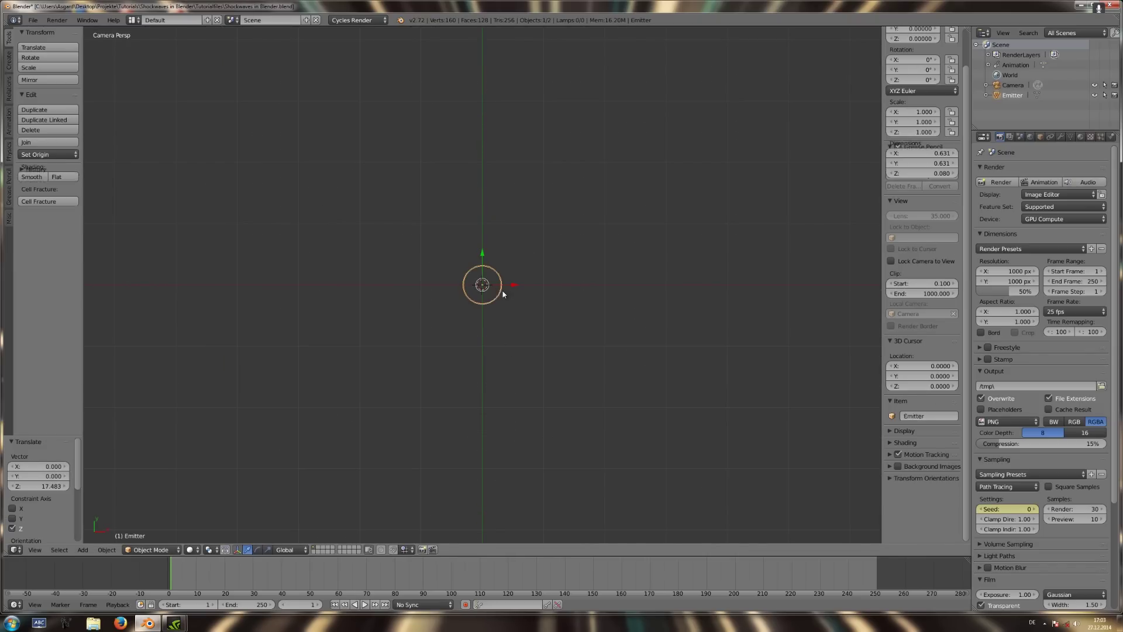
key(Home)
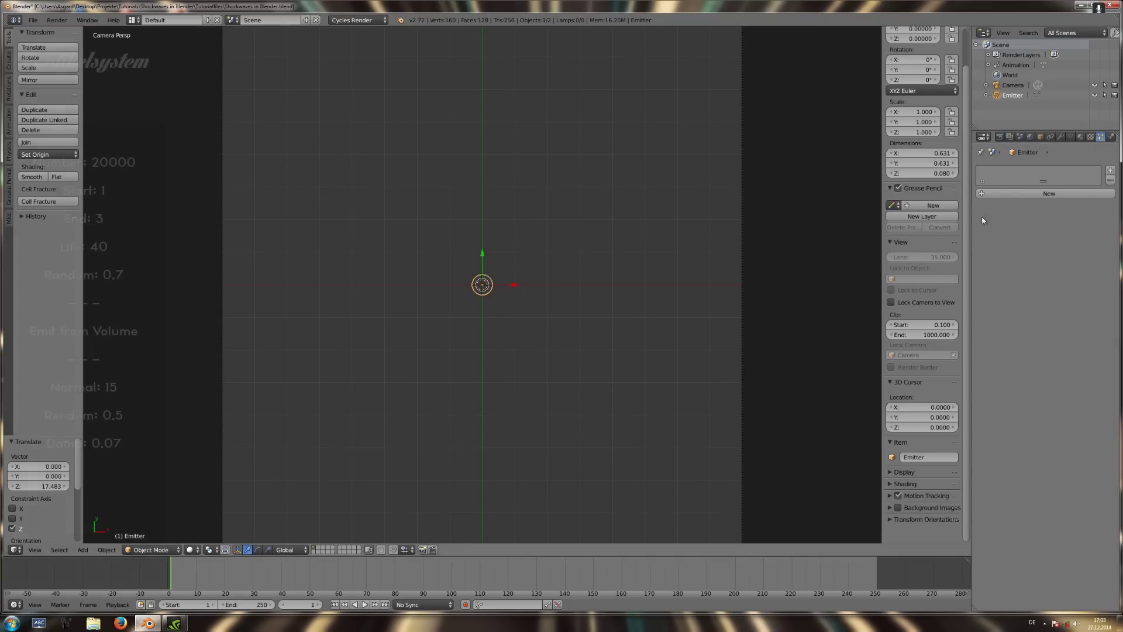
Add a particle system: end frame 3, lifetime 40, emit from Volume, normal velocity 15.
click(1048, 193)
click(1011, 259)
text(3)
key(Return)
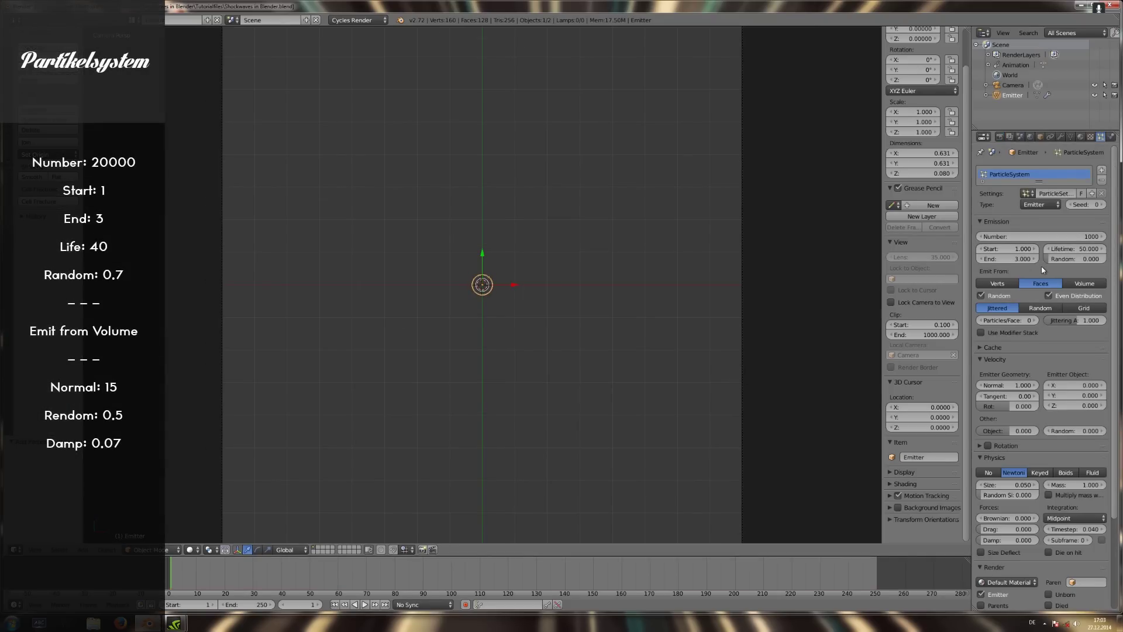
click(1074, 249)
click(1089, 284)
scroll(1048, 295, down, 3)
click(1015, 316)
key(Return)
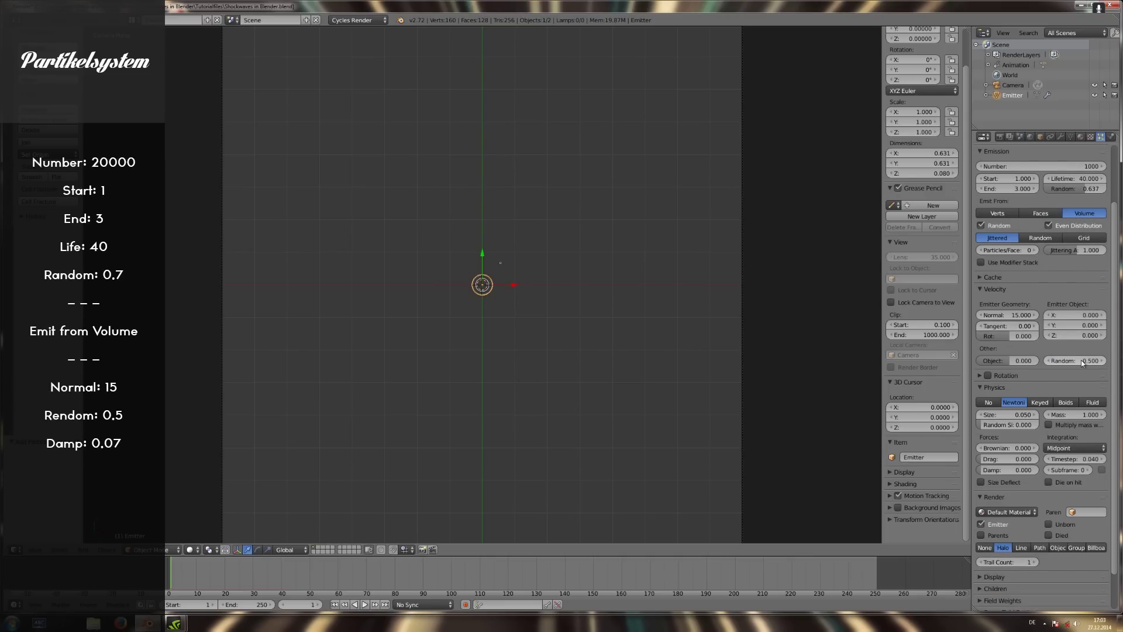
Preview the particle emission, replaying it from a tilted perspective.
key(alt+a)
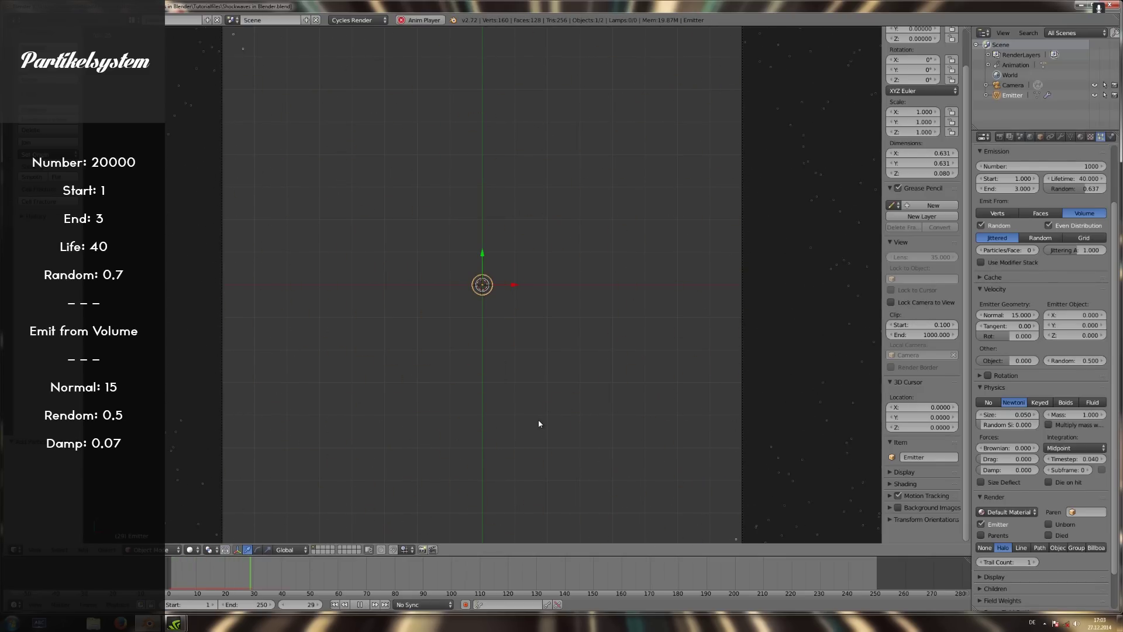
key(Escape)
mouse_move(538, 423)
middle_down()
mouse_move(415, 458)
mouse_move(458, 409)
middle_up()
key(alt+a)
key(Escape)
scroll(1027, 448, down, 2)
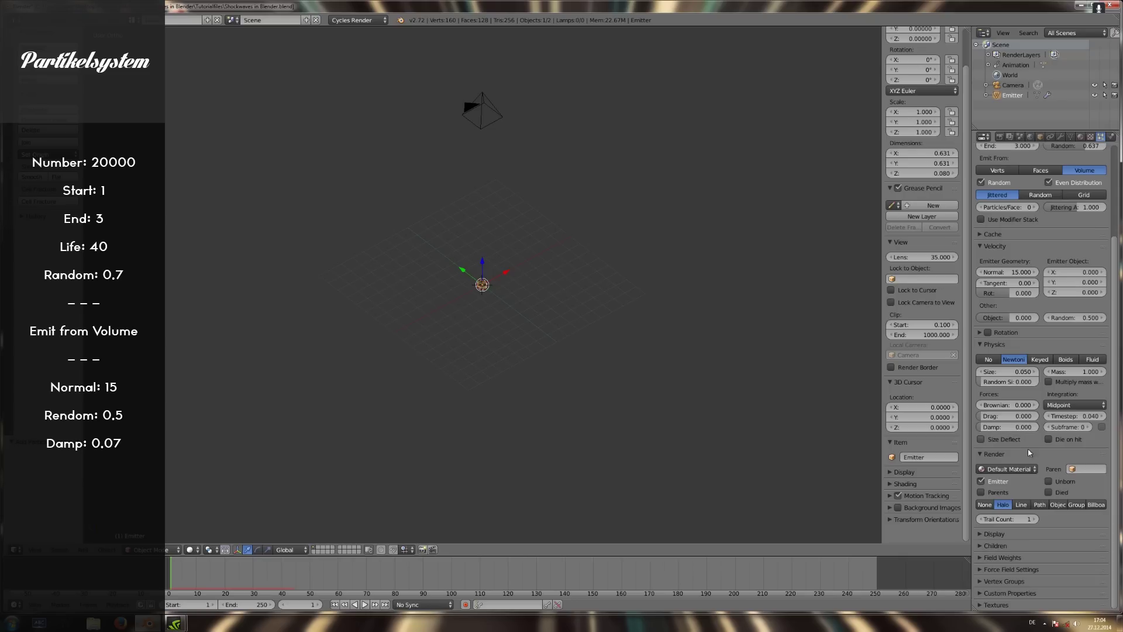
Lower the gravity field weight, set damping to 0.07, and preview through the camera.
click(1002, 558)
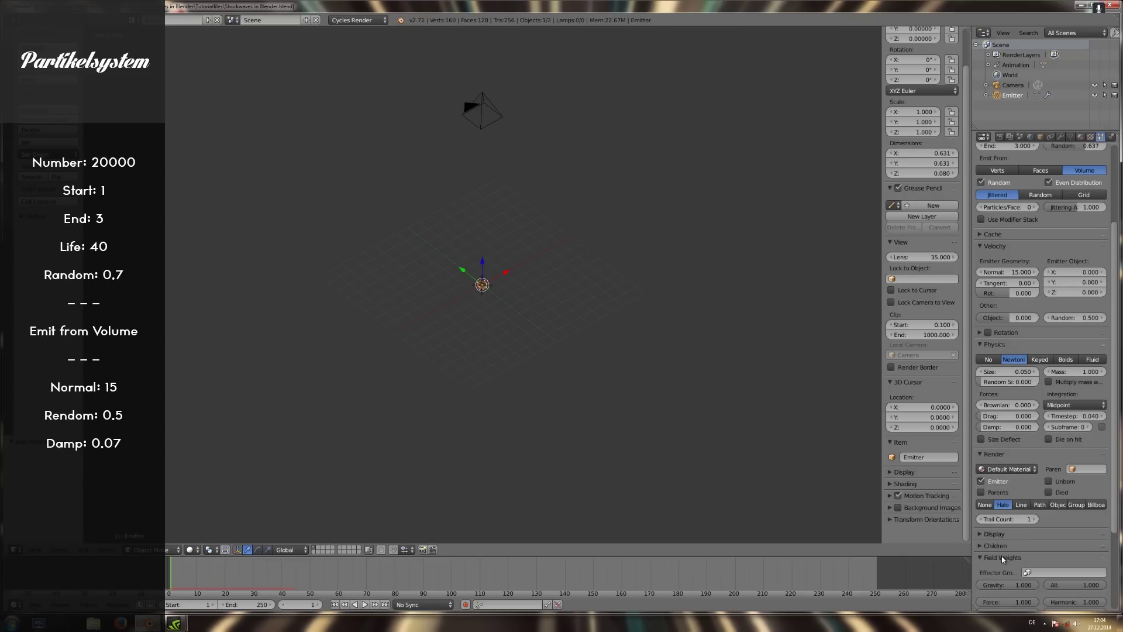
drag(1024, 585, 995, 585)
key(alt+a)
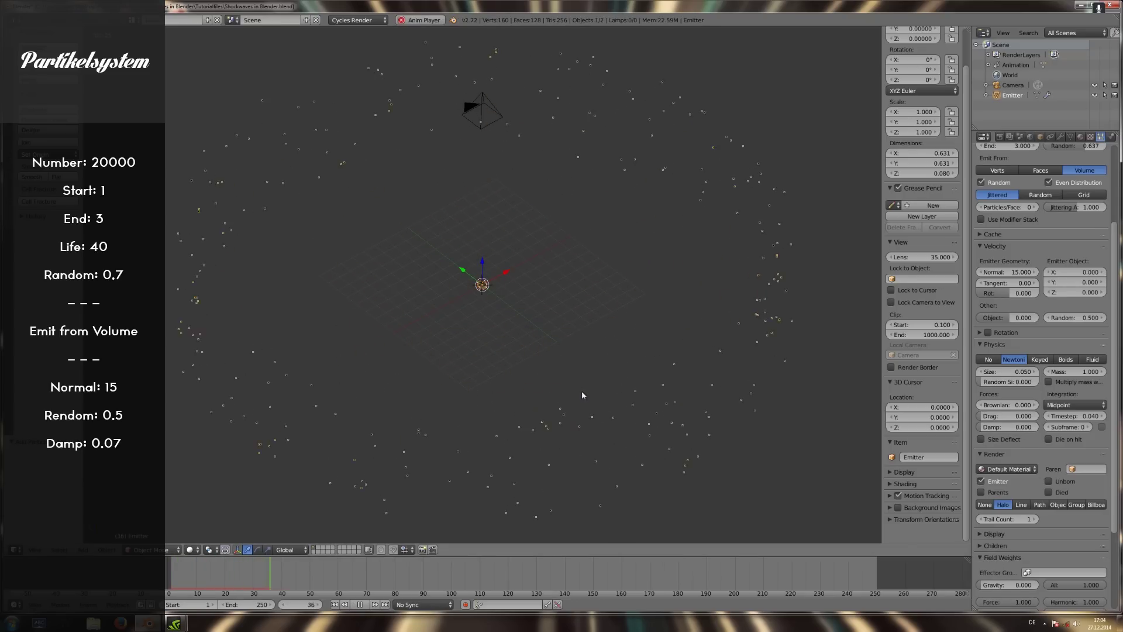
click(335, 605)
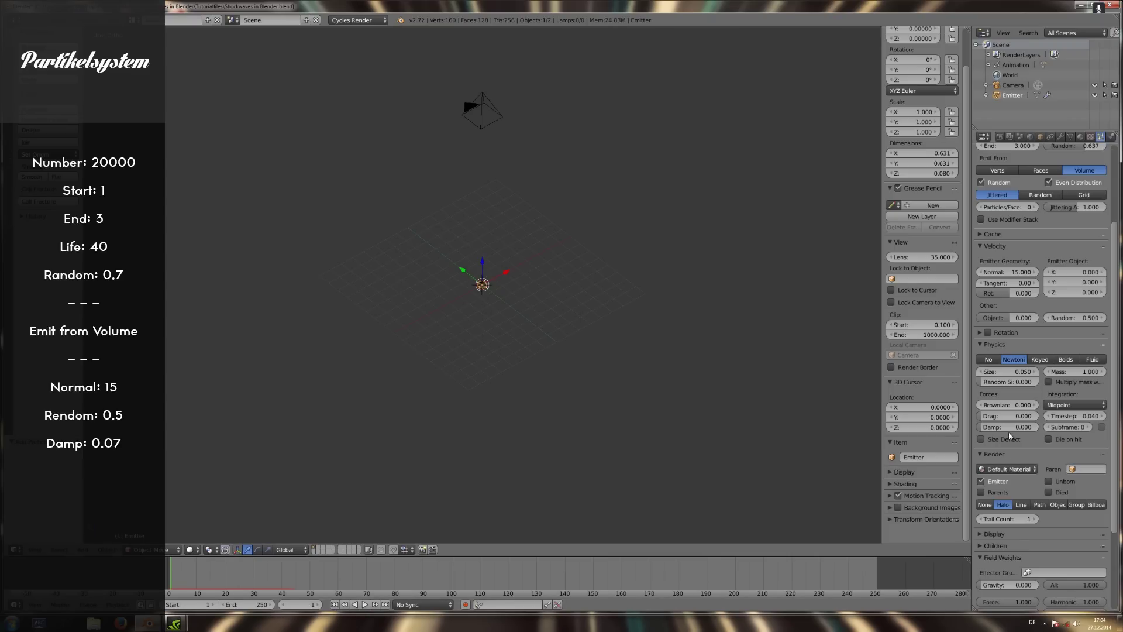
text(.07)
key(Return)
key(alt+a)
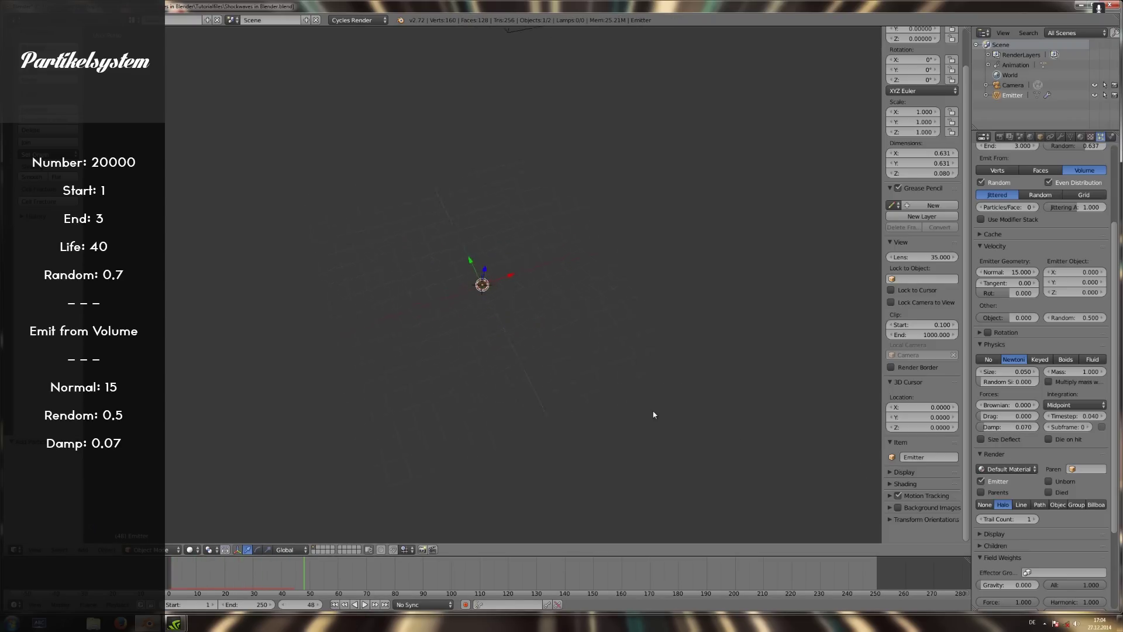
key(KP_0)
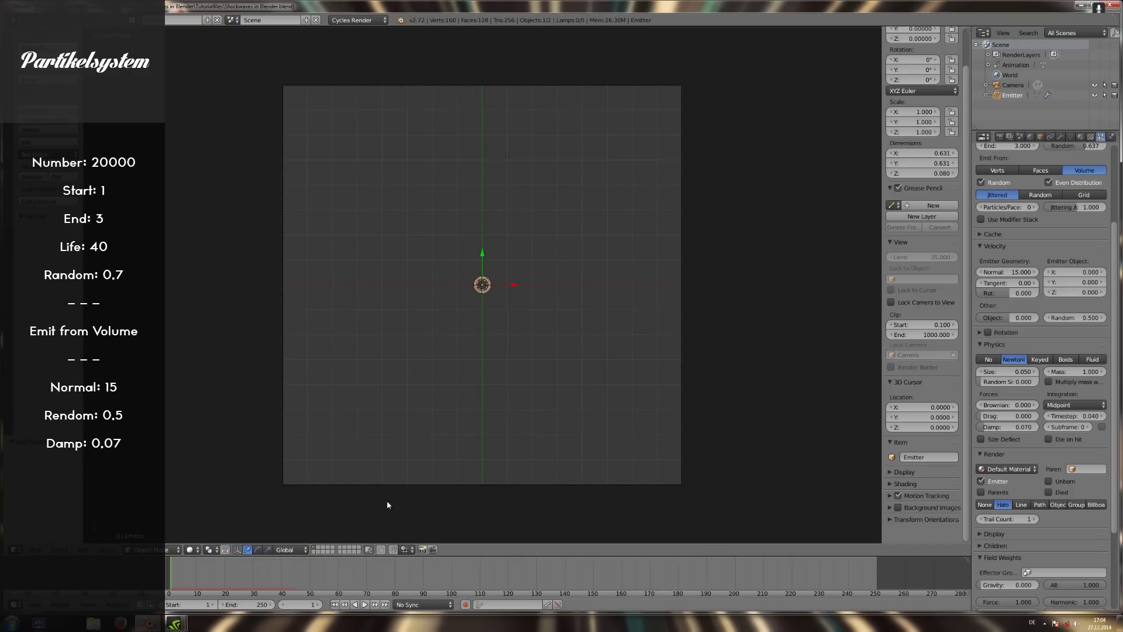
right_click(469, 367)
Raise the camera higher along Z, set the animation end frame, and preview playback.
key(g)
key(z)
click(520, 467)
key(alt+a)
key(Escape)
key(Return)
key(alt+a)
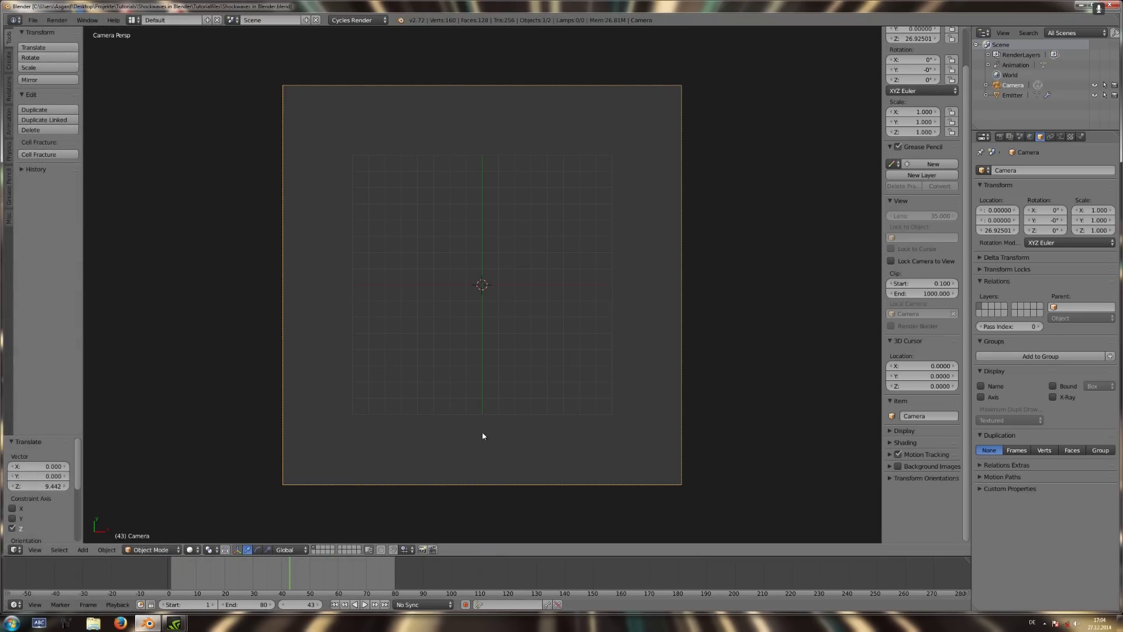
Slightly scale the Emitter's rim loops in Edit Mode and return to the camera view.
key(KP_0)
right_click(492, 287)
key(Tab)
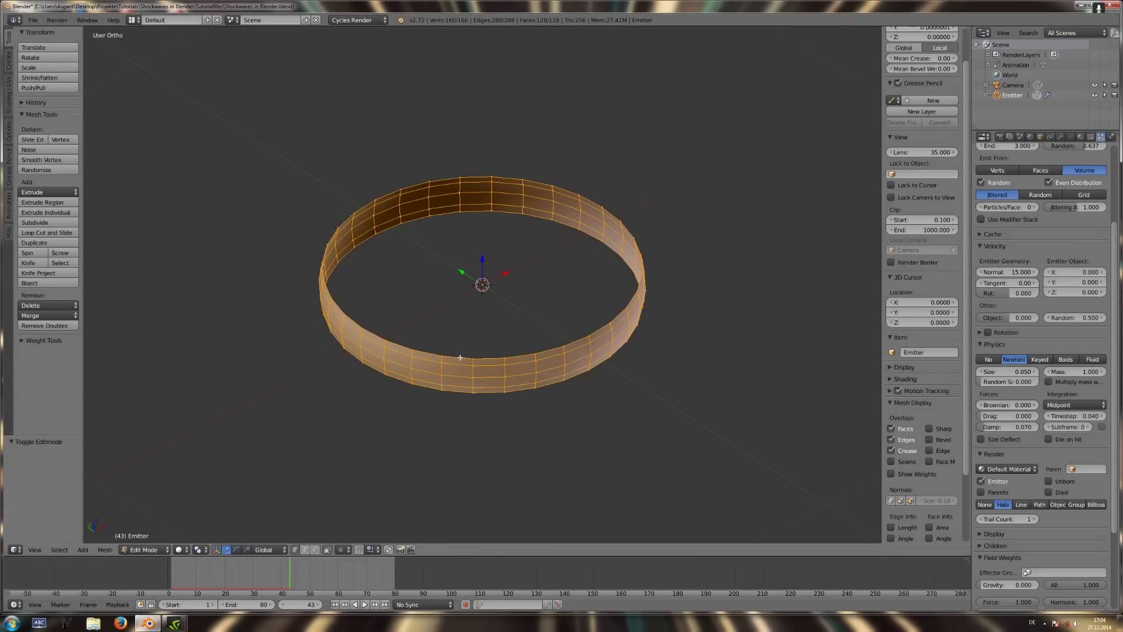
key(a)
key(ctrl+shift+alt+m)
key(Tab)
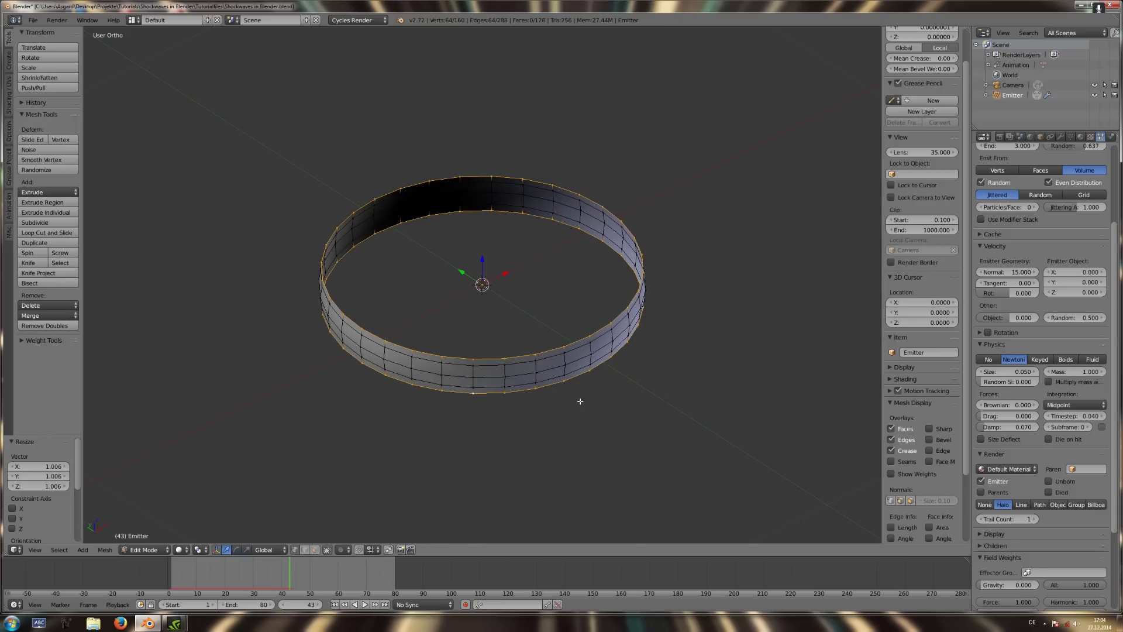
key(KP_0)
Replay and rewind the particle animation to check the shockwave.
click(335, 596)
key(shift+Left)
key(alt+a)
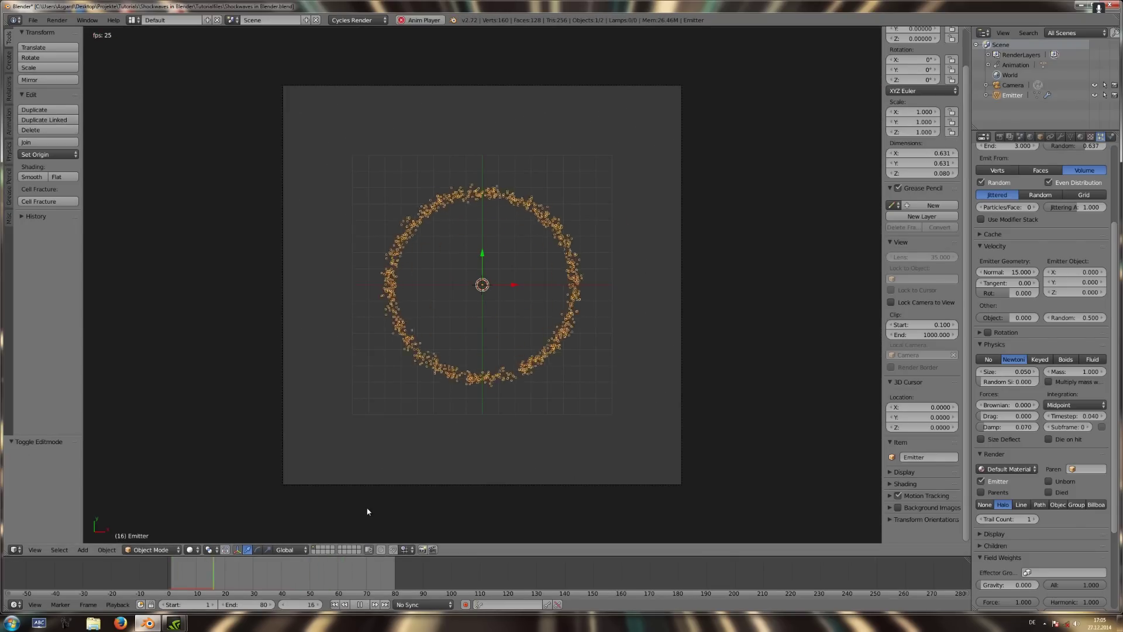
key(Escape)
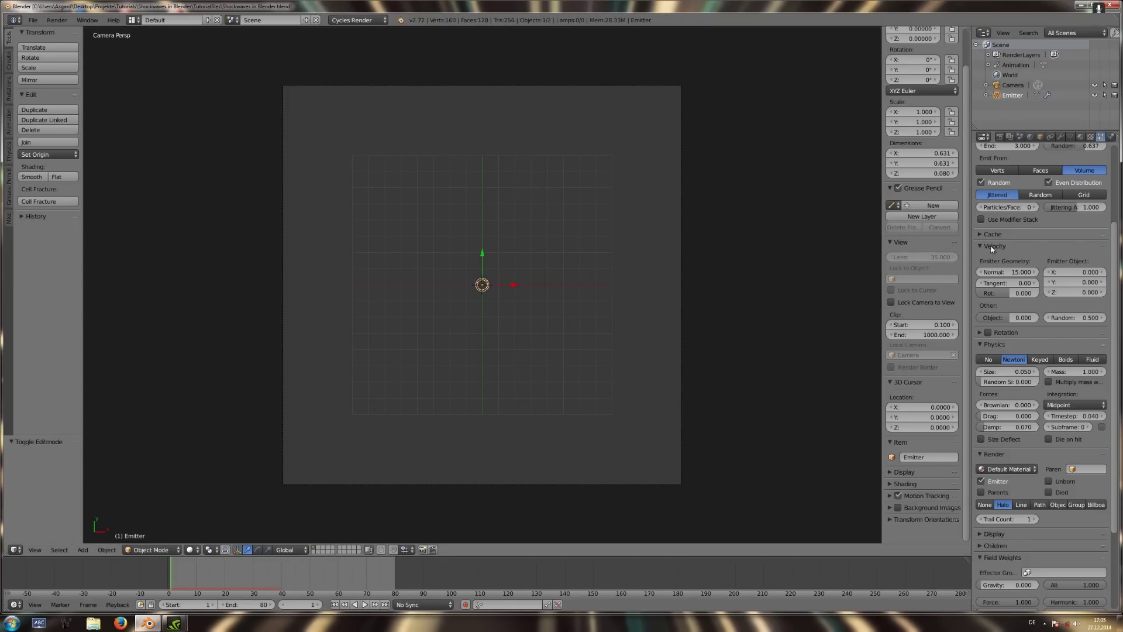
scroll(992, 249, up, 5)
key(Return)
key(alt+a)
key(Escape)
Set the particle emission end frame to 4 and replay to check the timing.
click(1005, 259)
text(3)
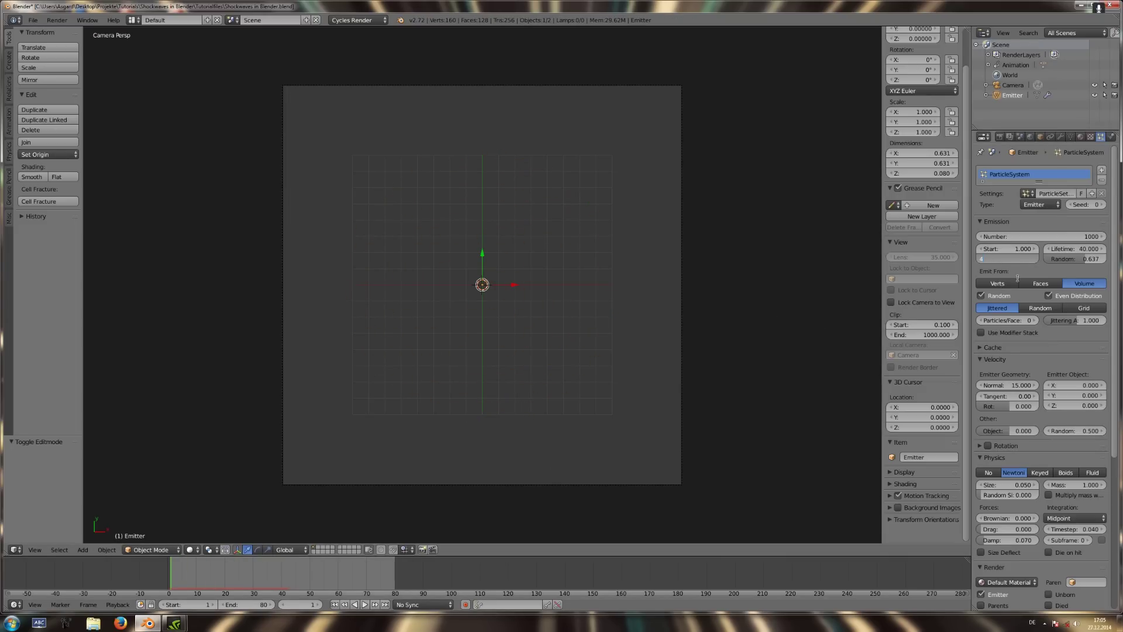
key(Return)
key(alt+a)
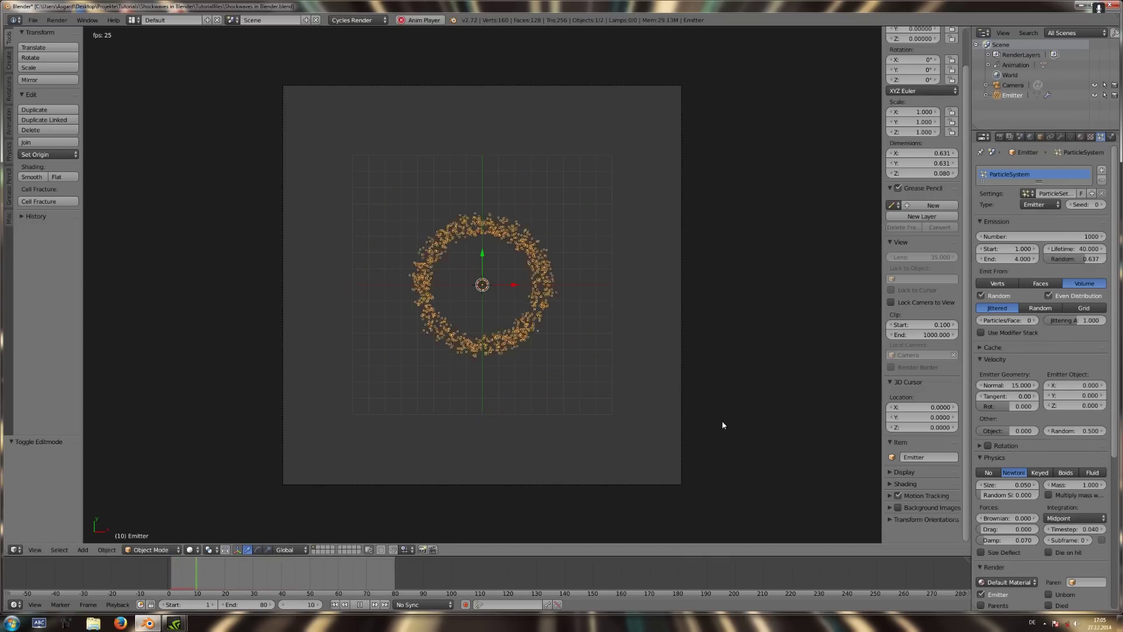
key(alt+a)
click(337, 607)
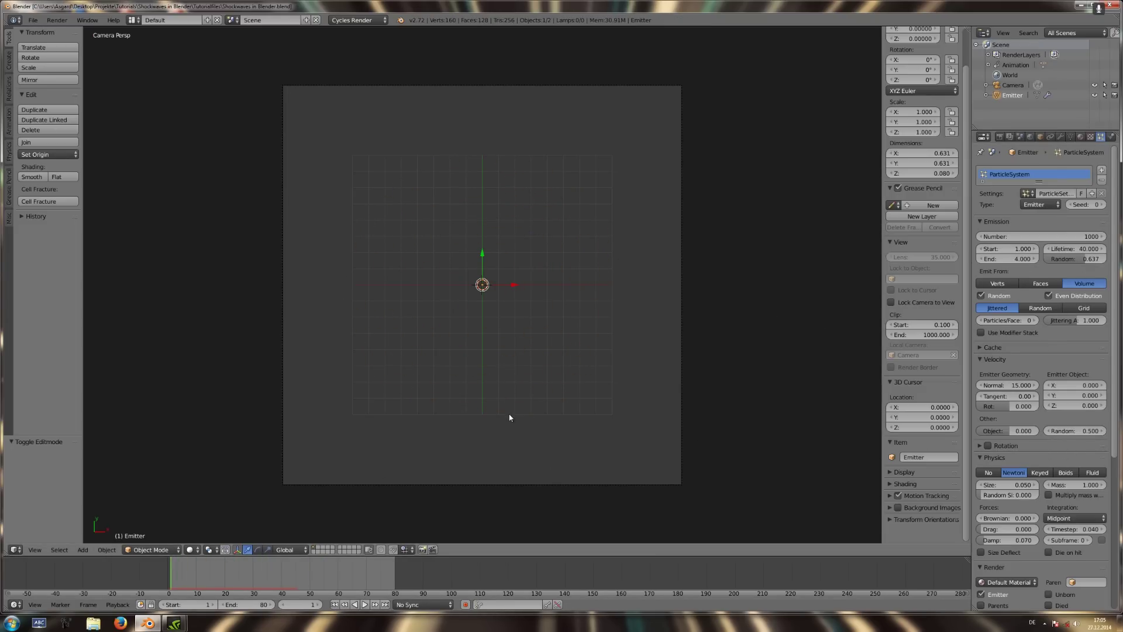
key(alt+a)
key(Escape)
Leave the particle count unchanged at 1000 after opening its field.
click(1048, 236)
text(0)
click(1053, 236)
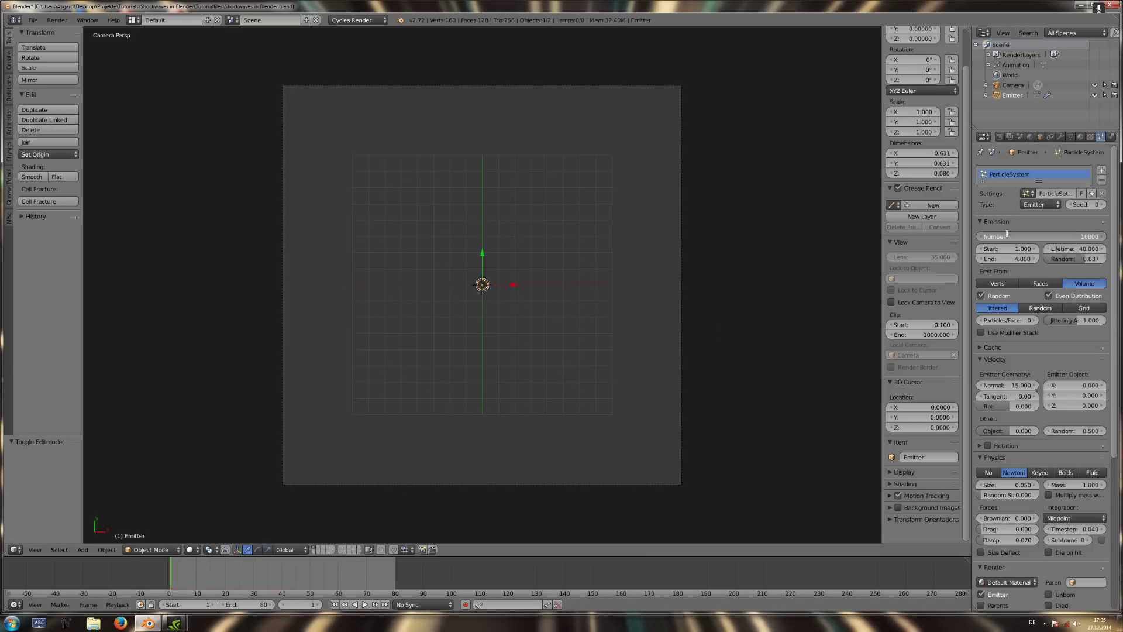
key(Escape)
key(shift+a)
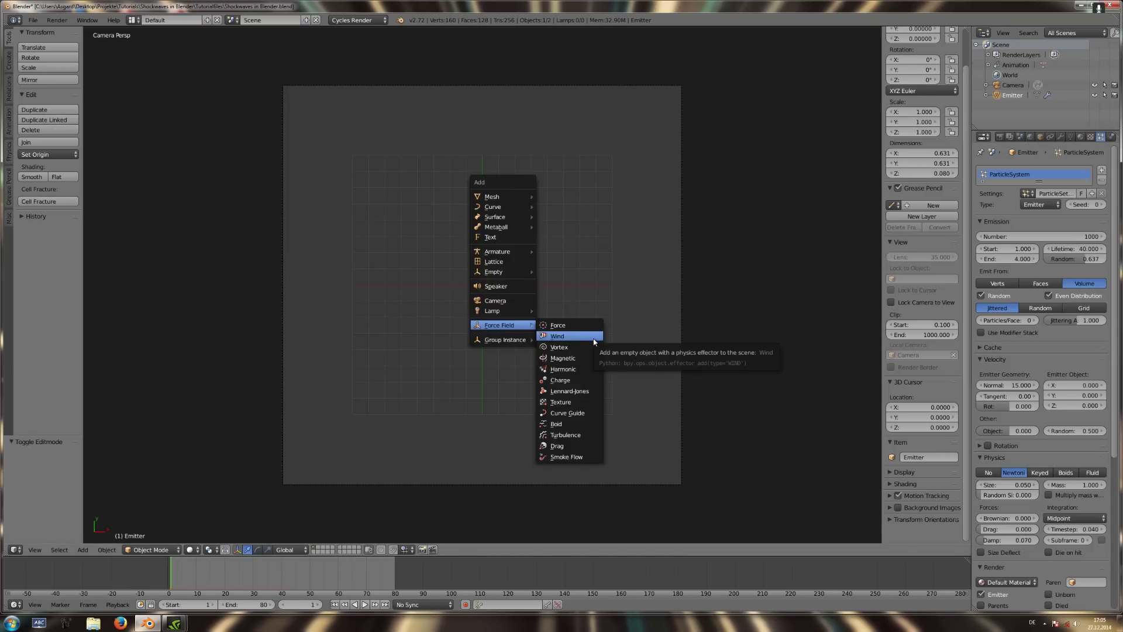
Add a turbulence force field and set its size to 6.
click(585, 434)
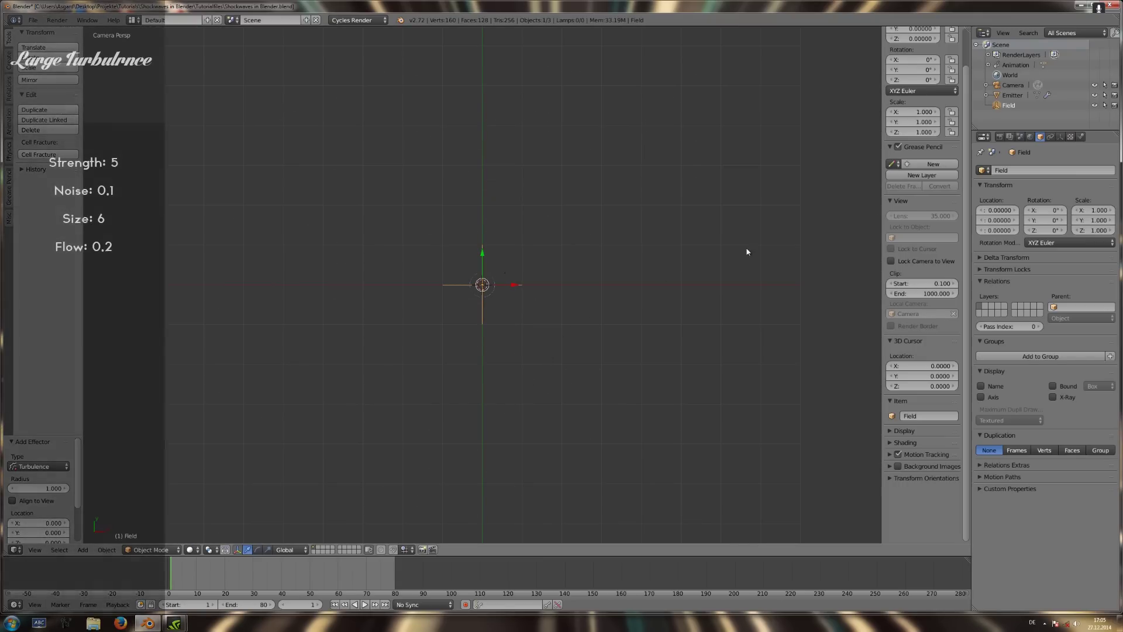
click(1081, 137)
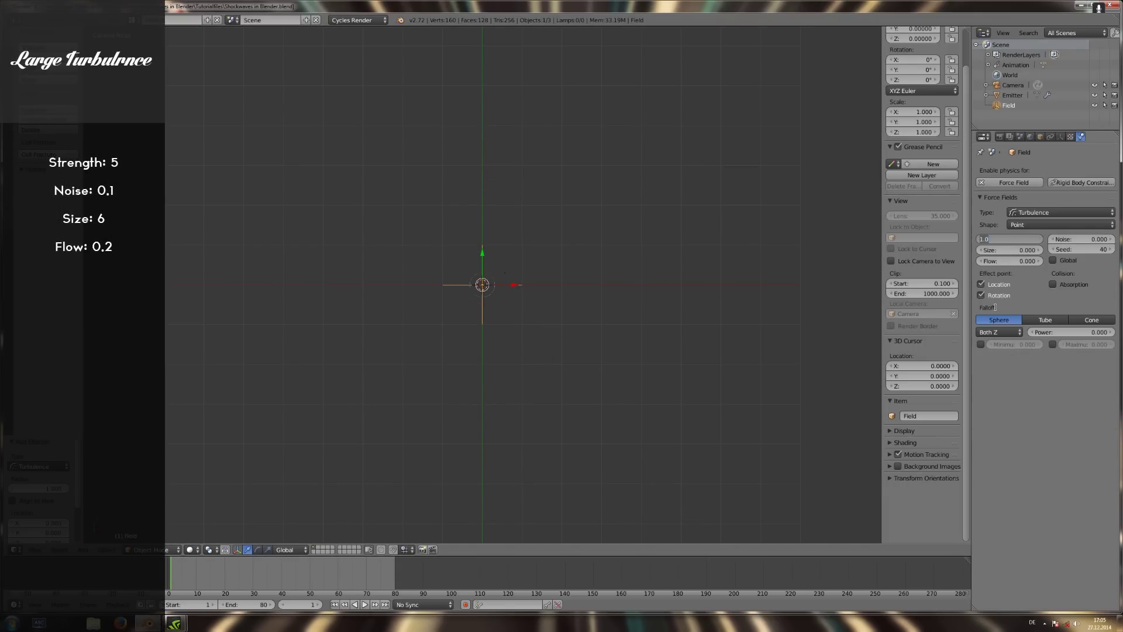
click(1008, 250)
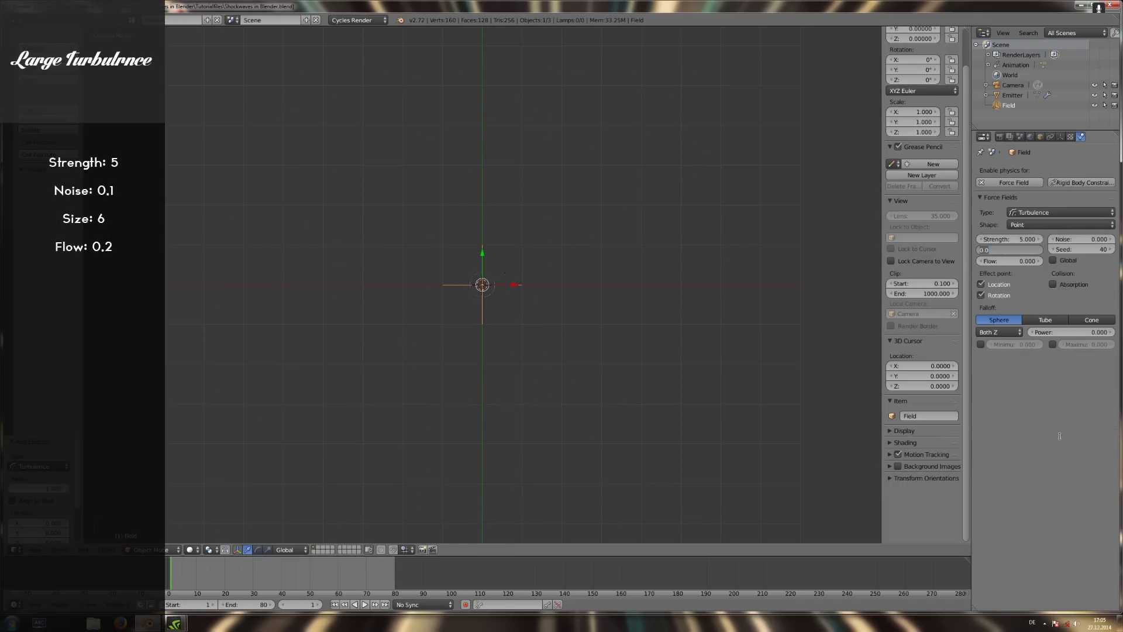
text(6)
key(Return)
Preview the turbulence through the camera, rewind, and set the field's flow to 0.6.
key(KP_0)
key(alt+a)
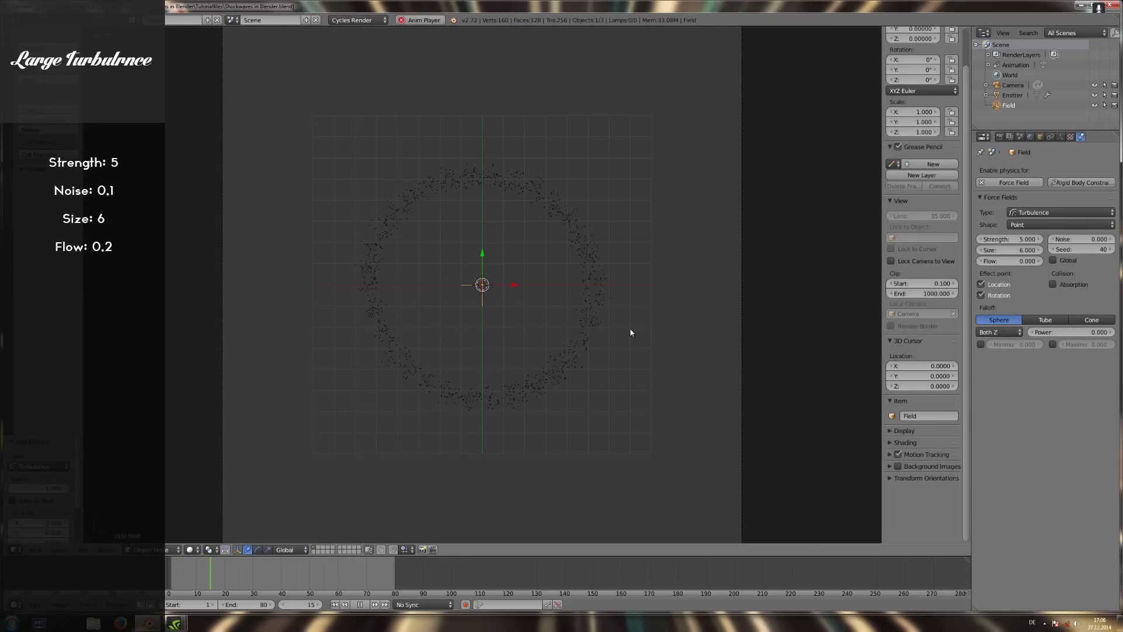
key(alt+a)
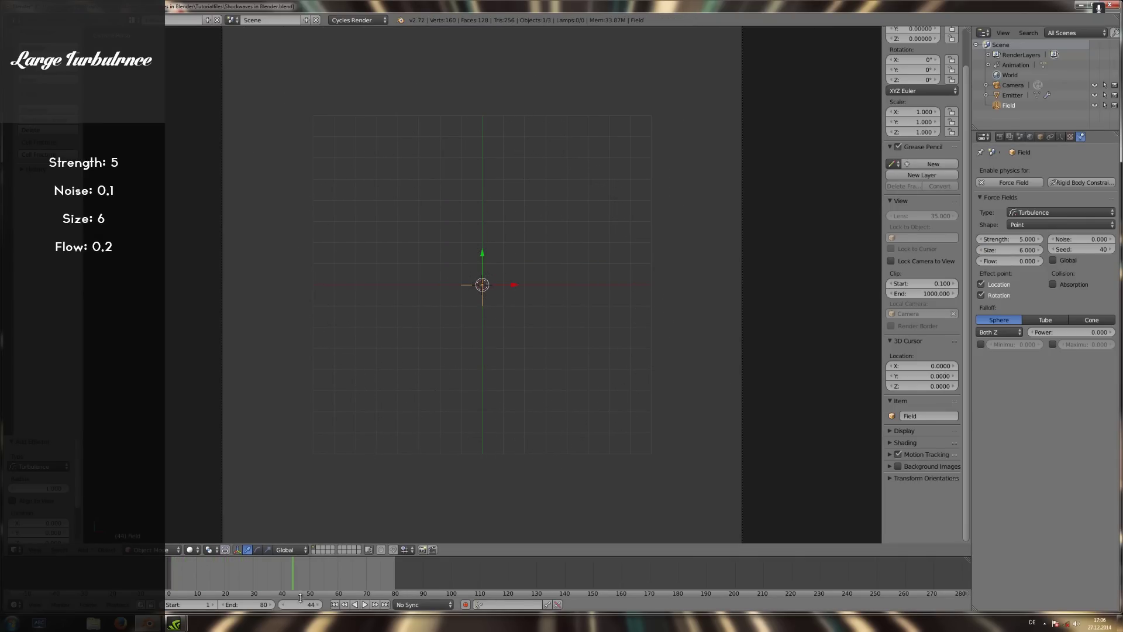
click(338, 607)
click(1007, 260)
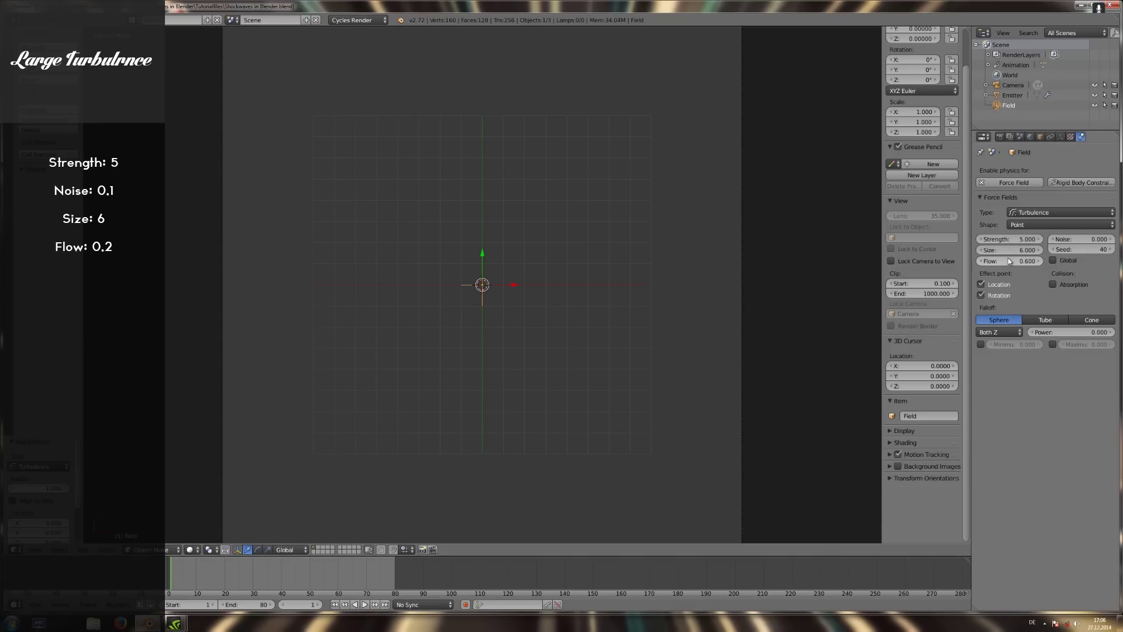
key(alt+a)
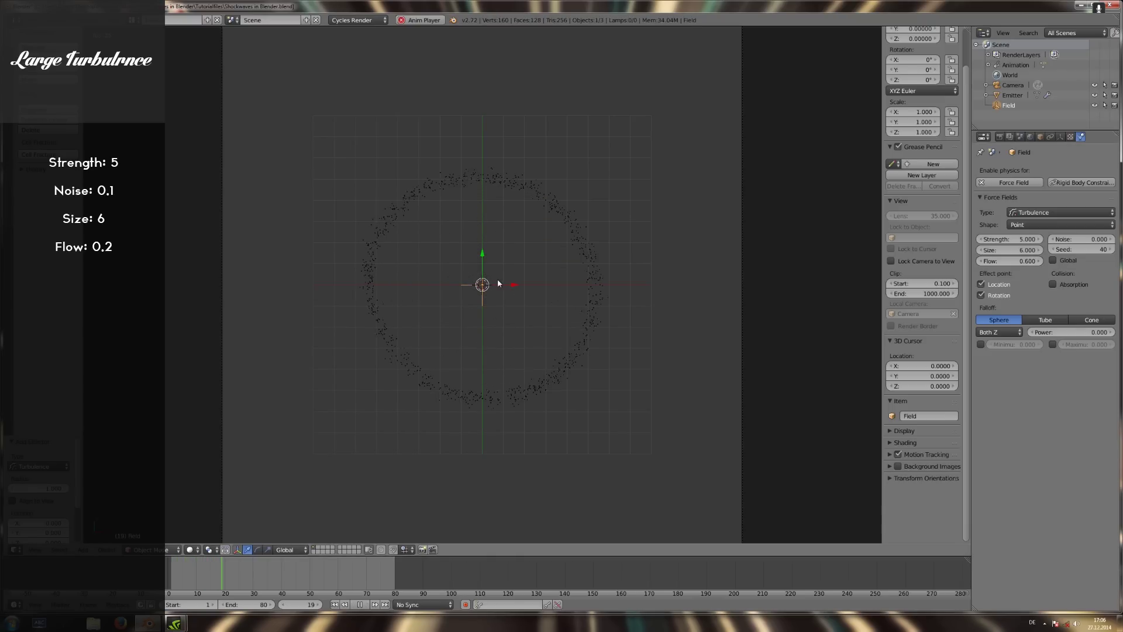
Select the camera and ring emitter and scrub frames to inspect the particles.
right_click(740, 413)
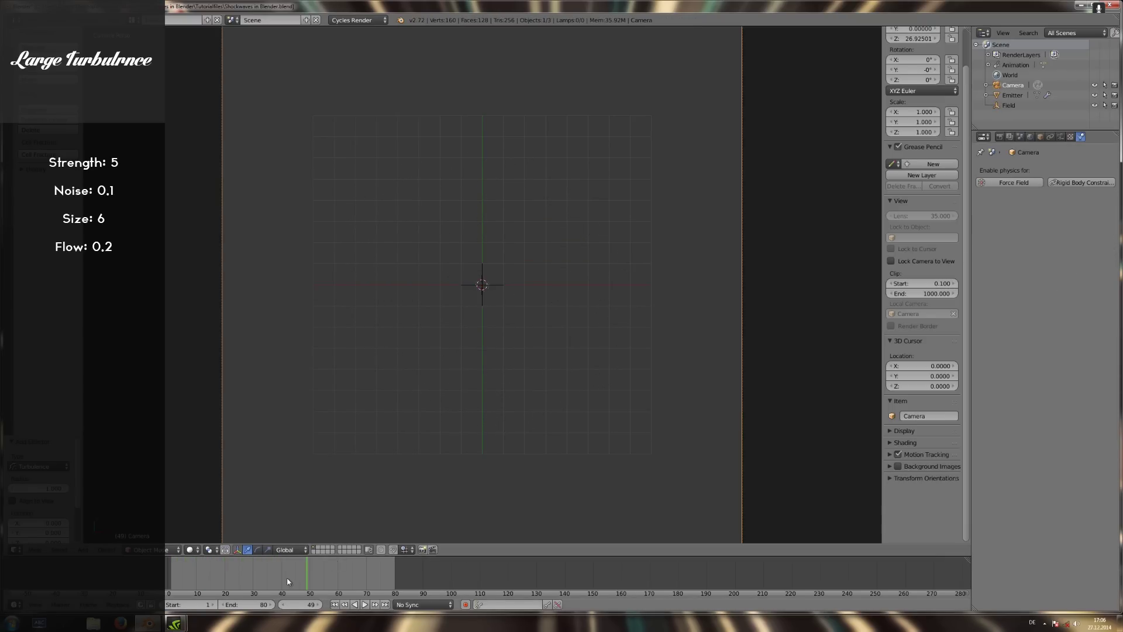
key(Left)
right_click(489, 305)
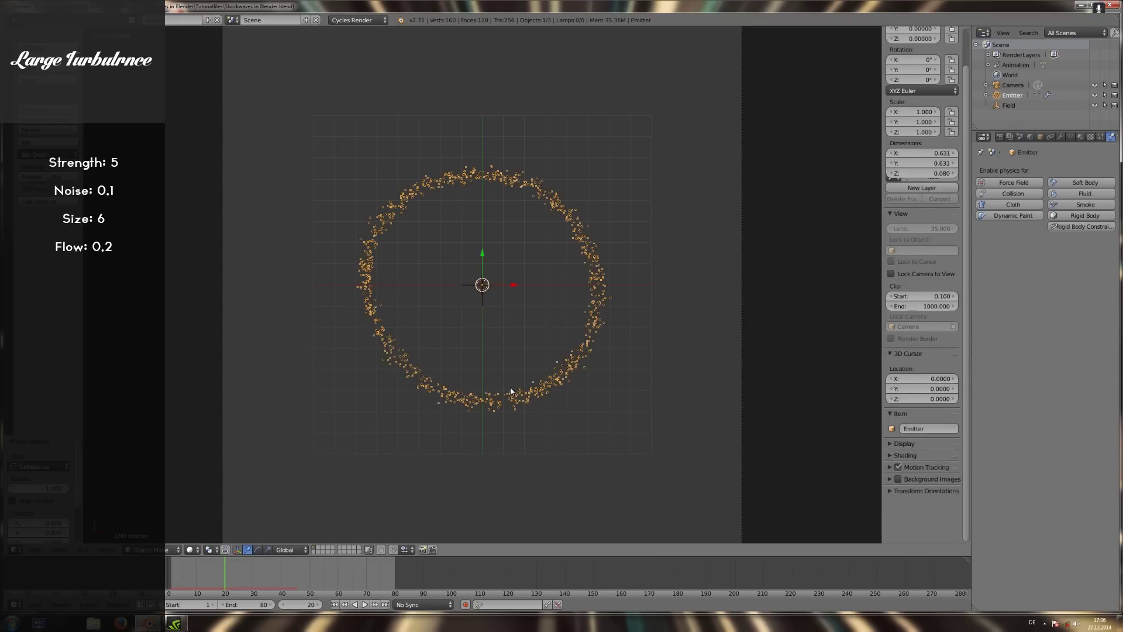
scroll(472, 466, down, 2)
click(280, 571)
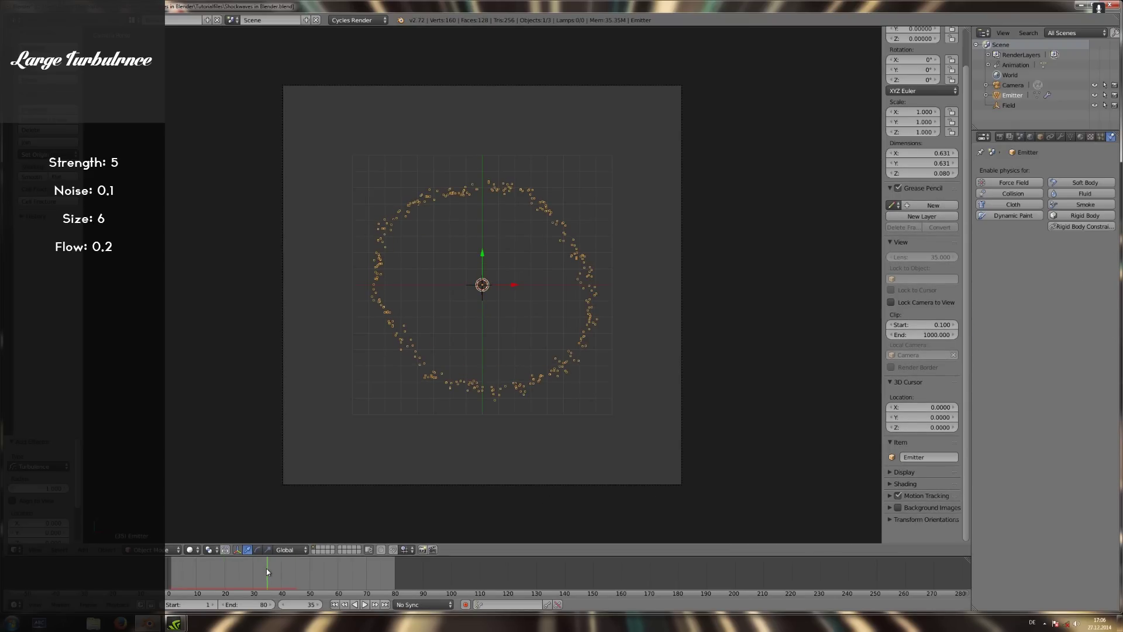
right_click(681, 483)
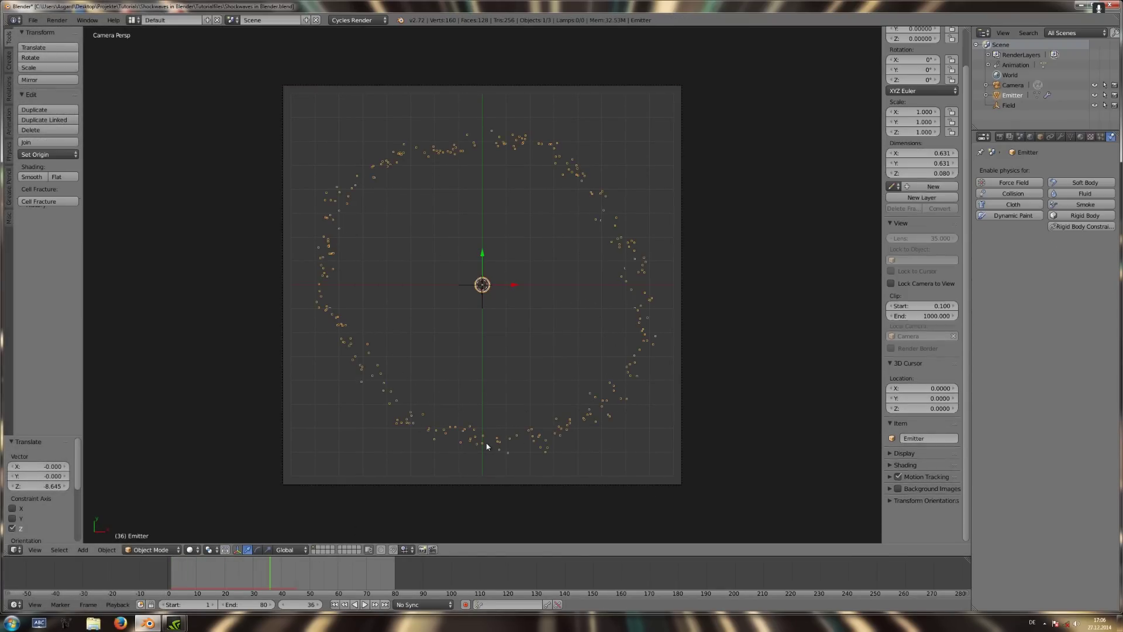
key(shift+Left)
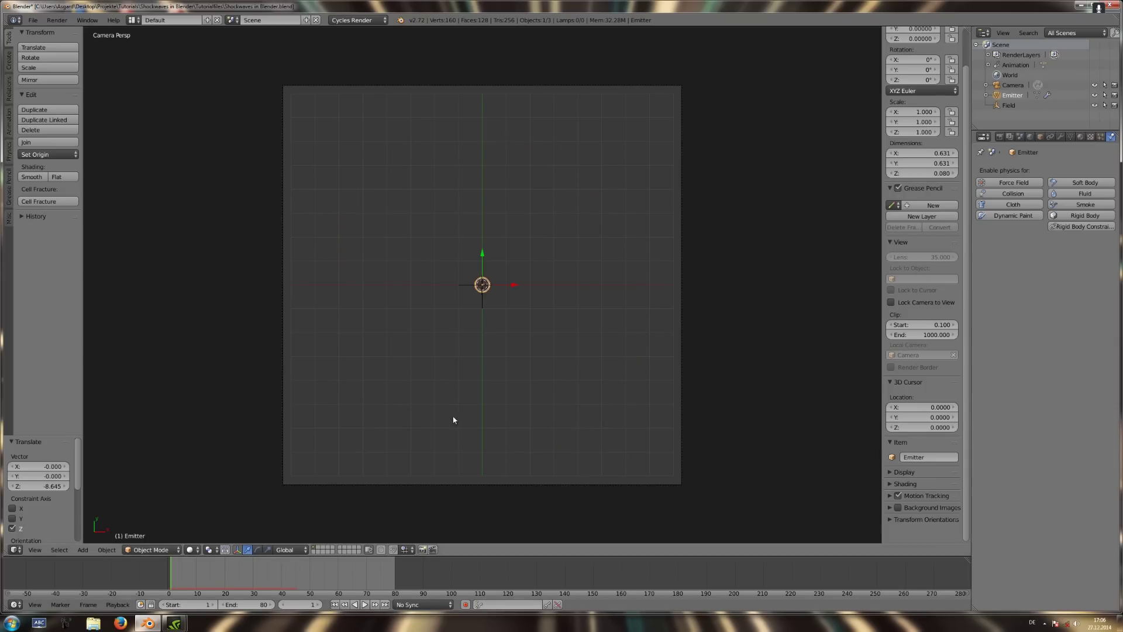
key(shift+a)
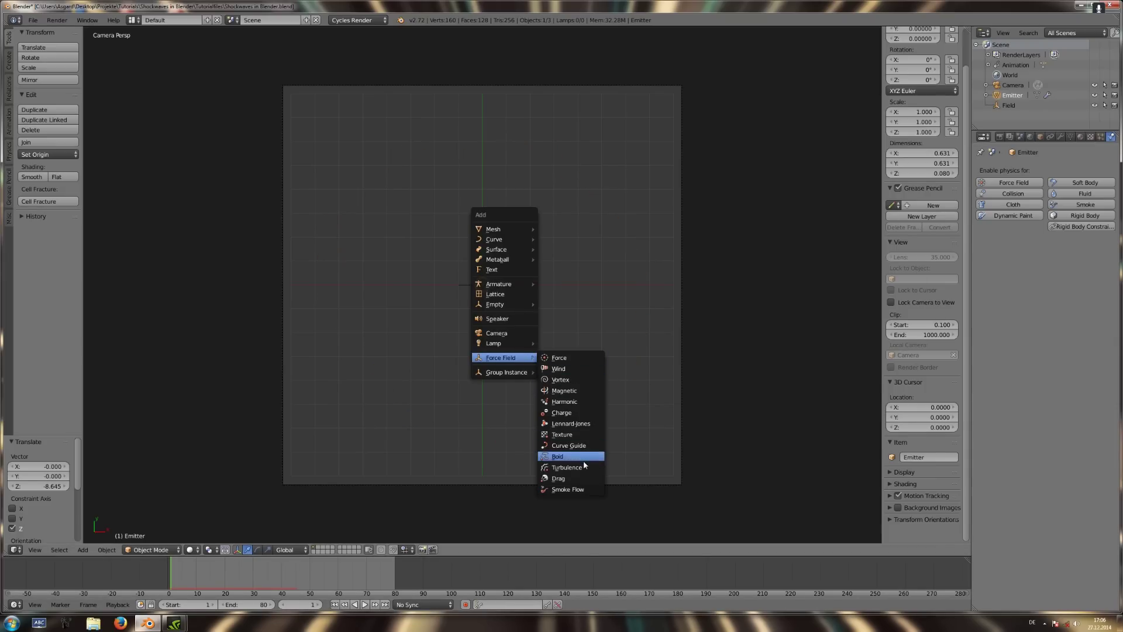
Add a second turbulence field, Field.001, with size 1.
click(584, 466)
click(1012, 236)
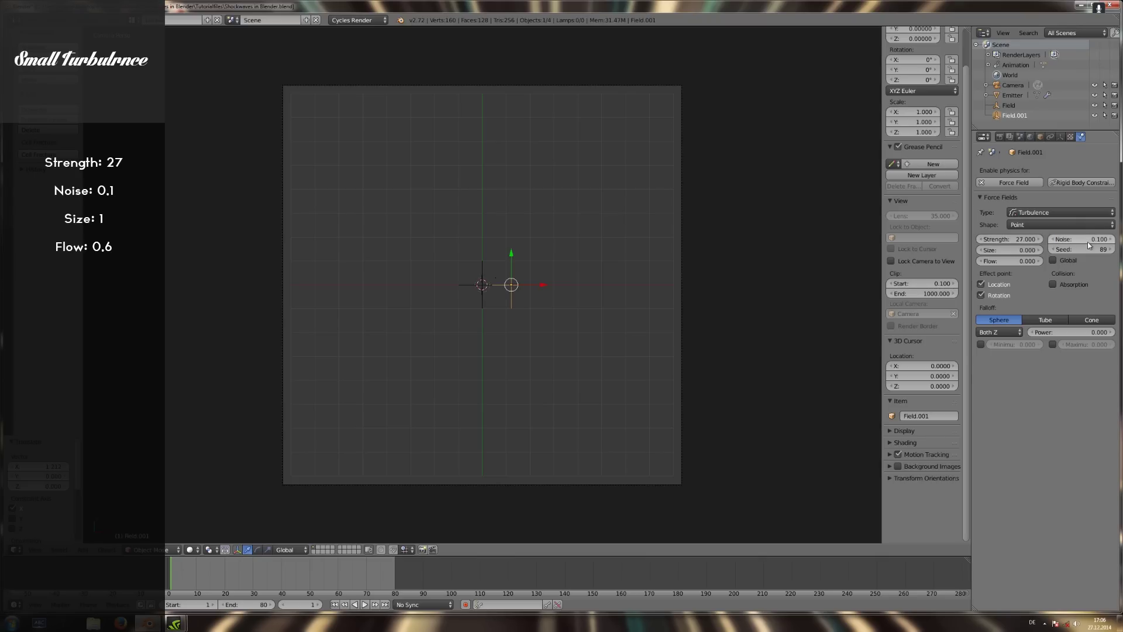
click(992, 250)
text(1)
mouse_move(1009, 261)
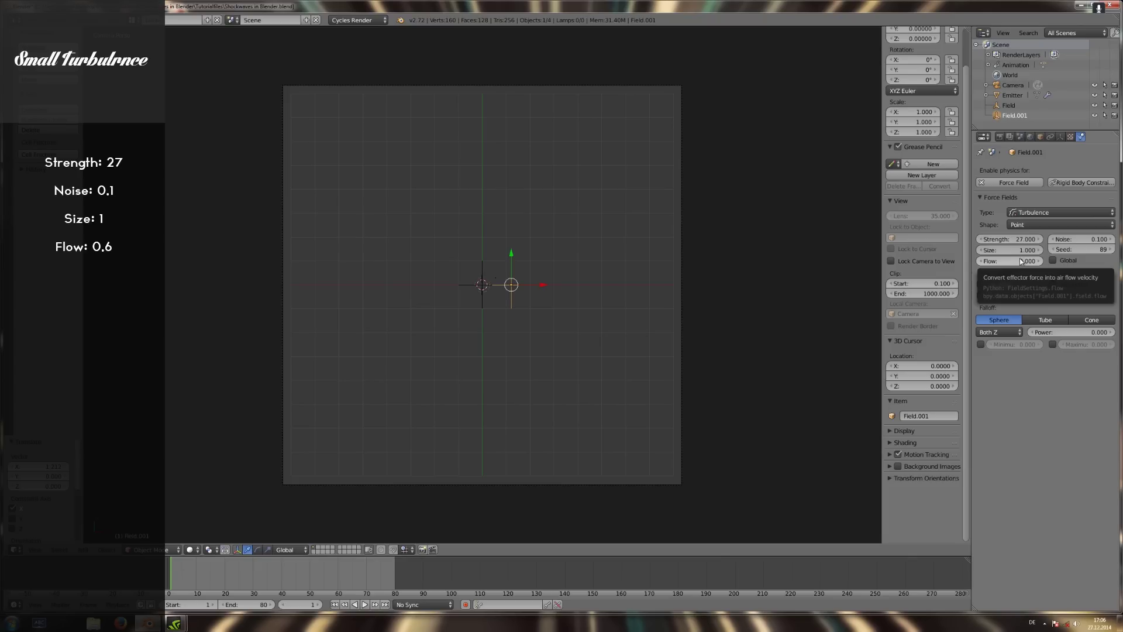
click(1018, 261)
text(0.600)
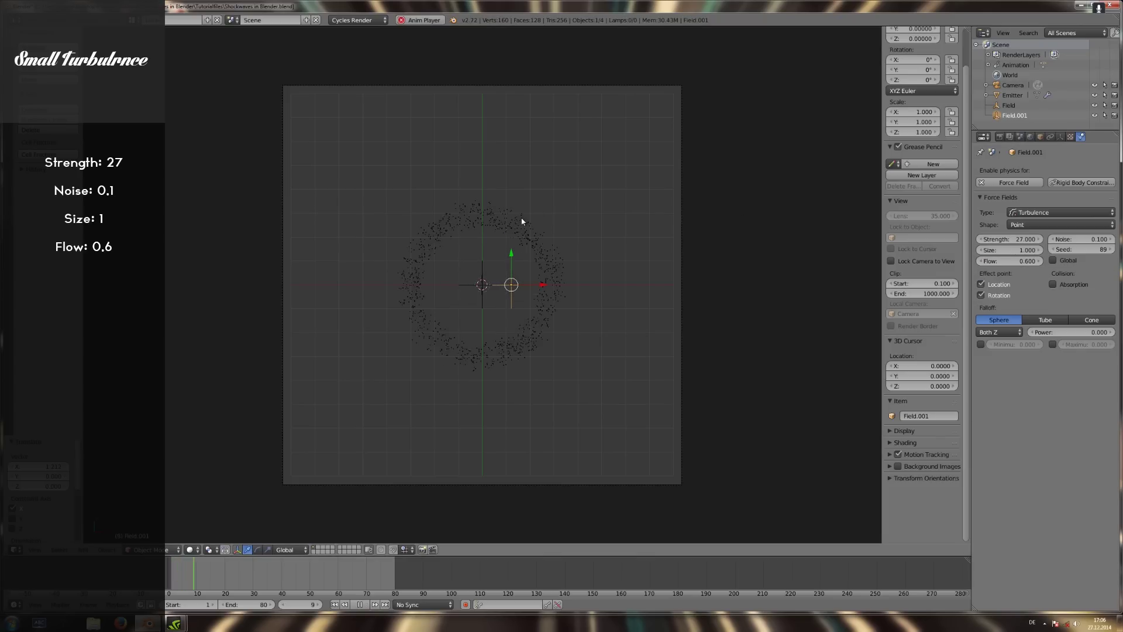
Give Field.001 strength 20 and flow 0.2, preview it, and rewind to frame 1.
click(361, 604)
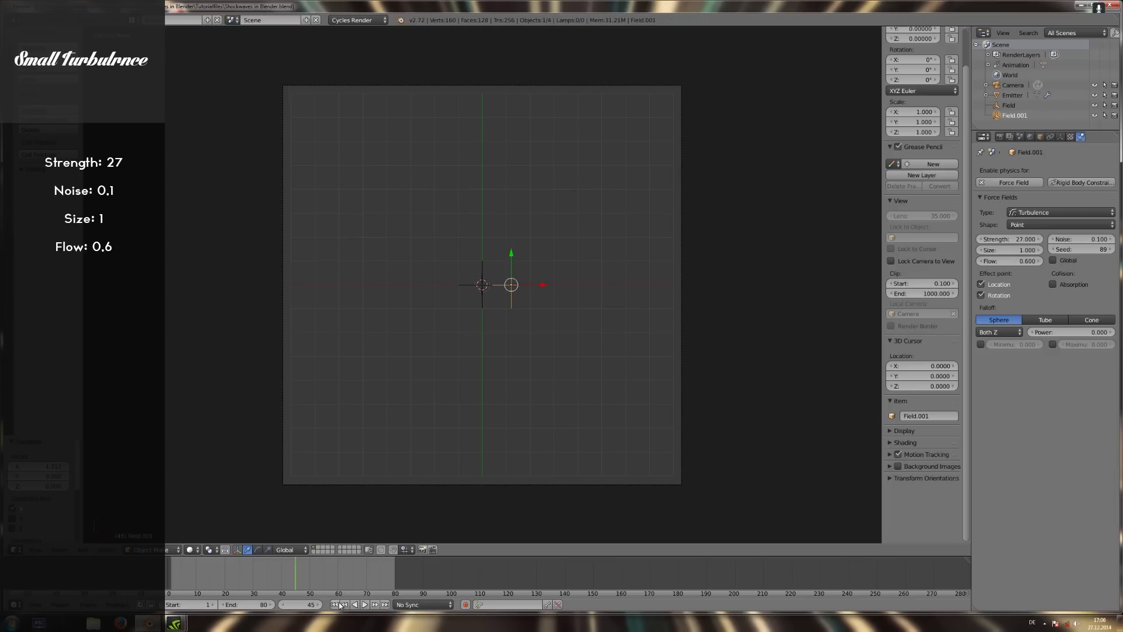
click(1026, 261)
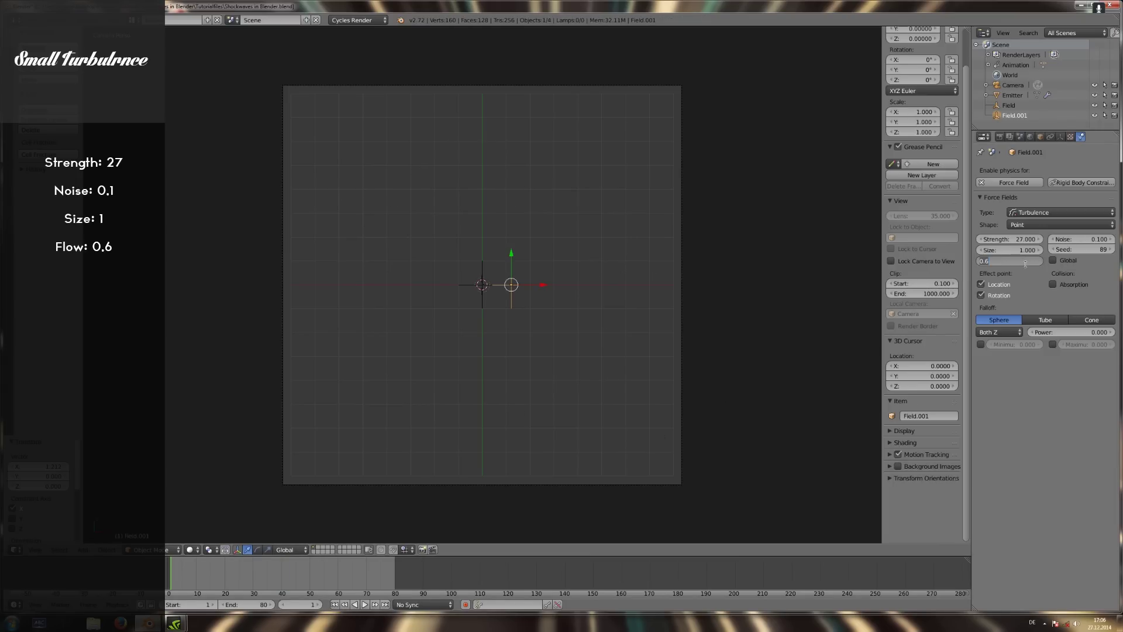
key(alt+a)
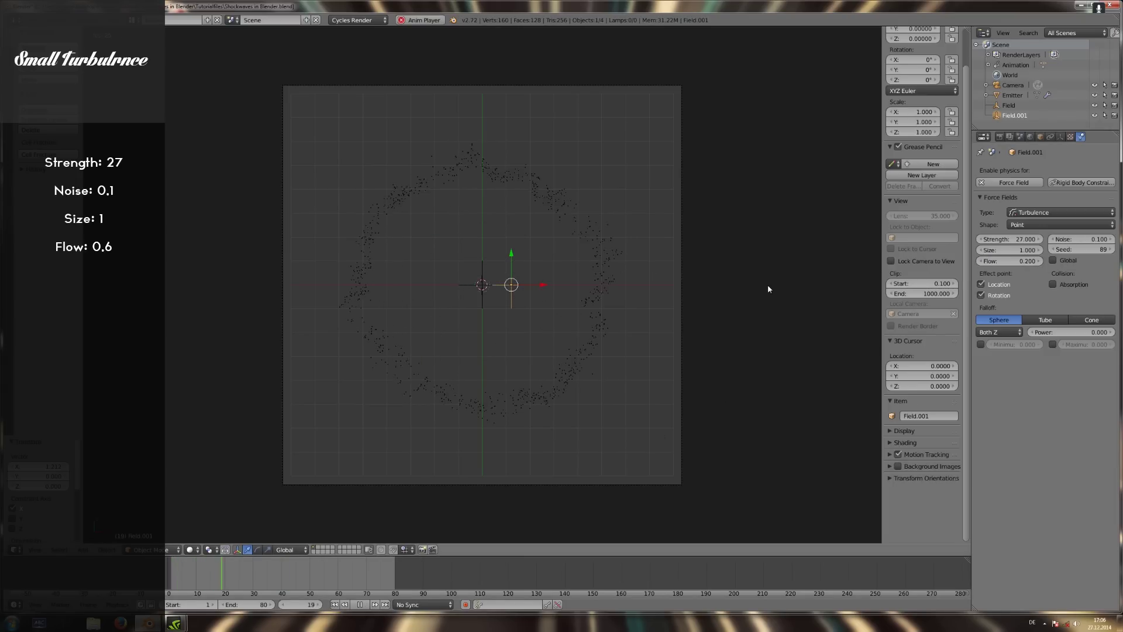
click(359, 605)
click(334, 605)
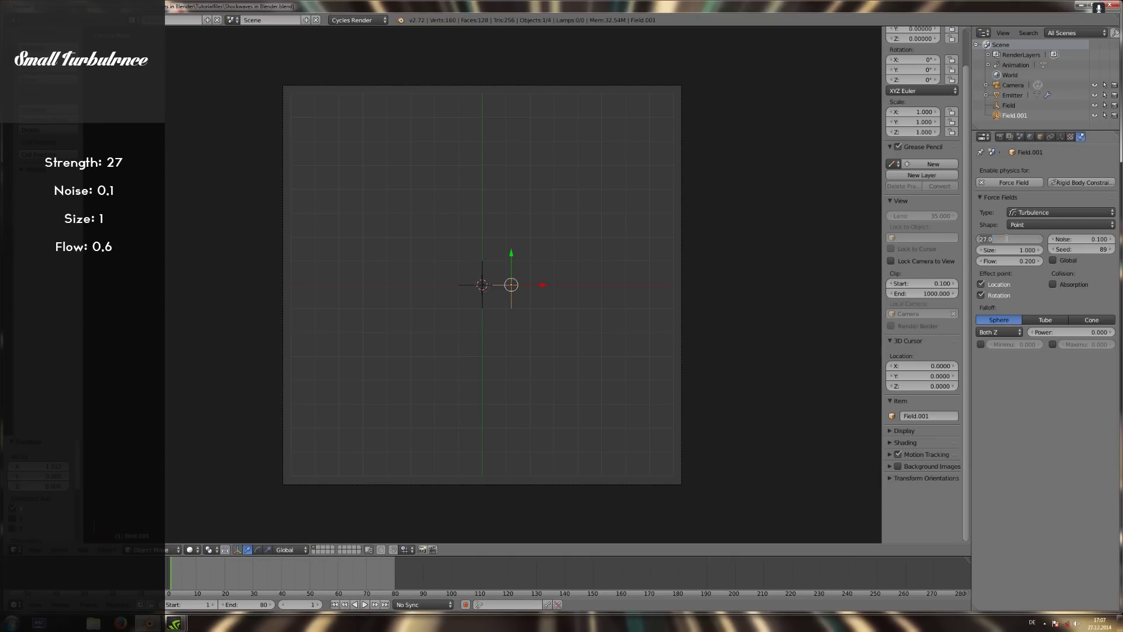
text(20)
key(Return)
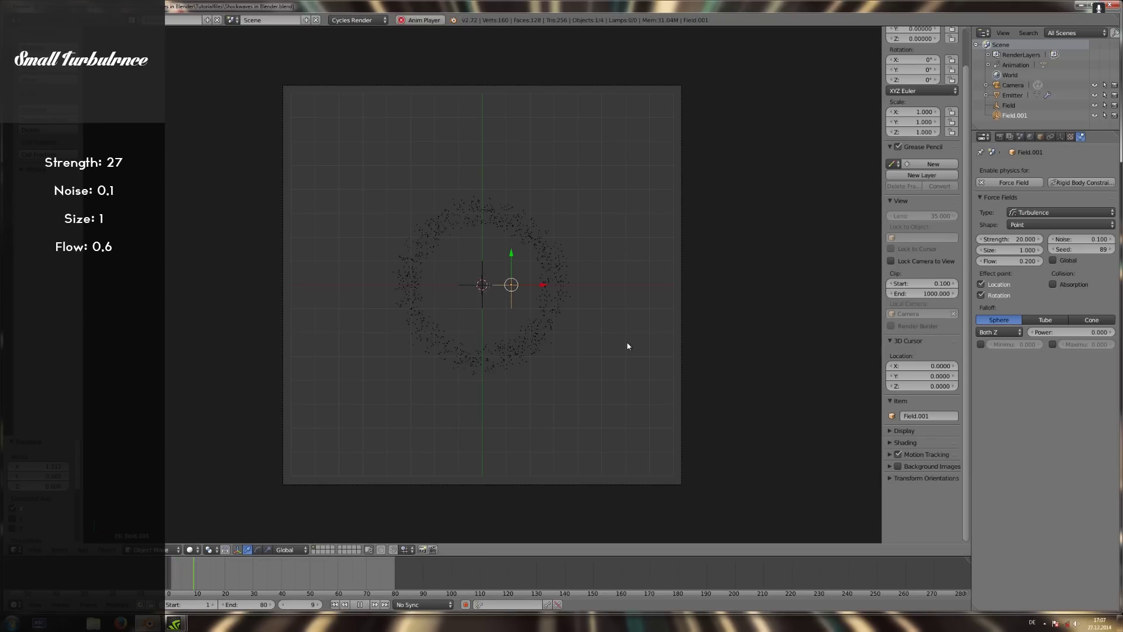
click(360, 604)
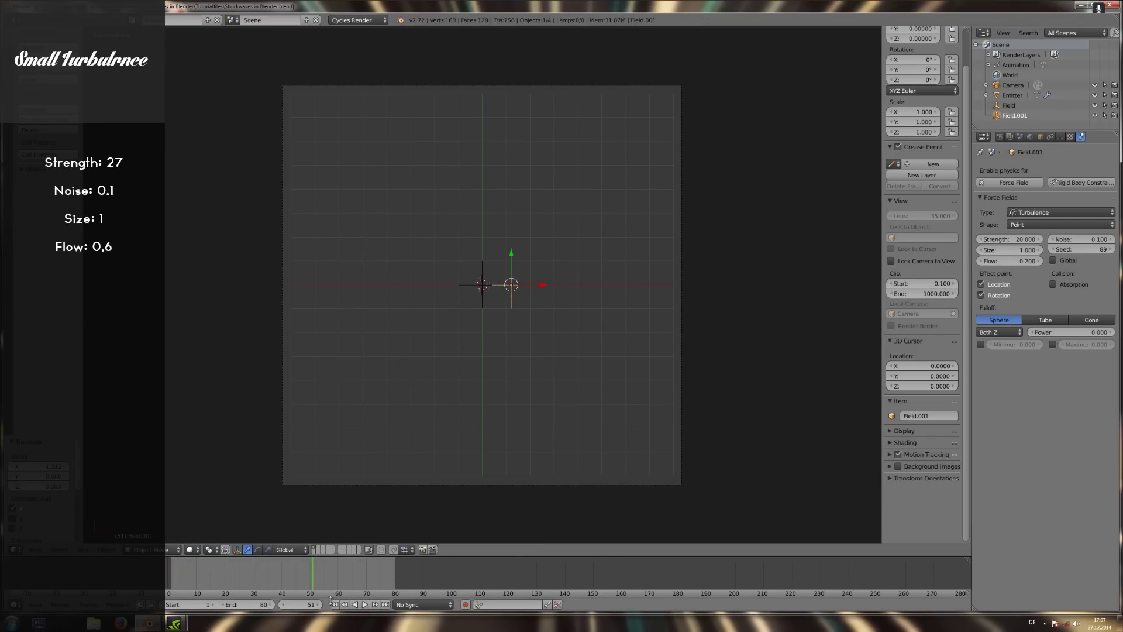
click(335, 605)
right_click(485, 293)
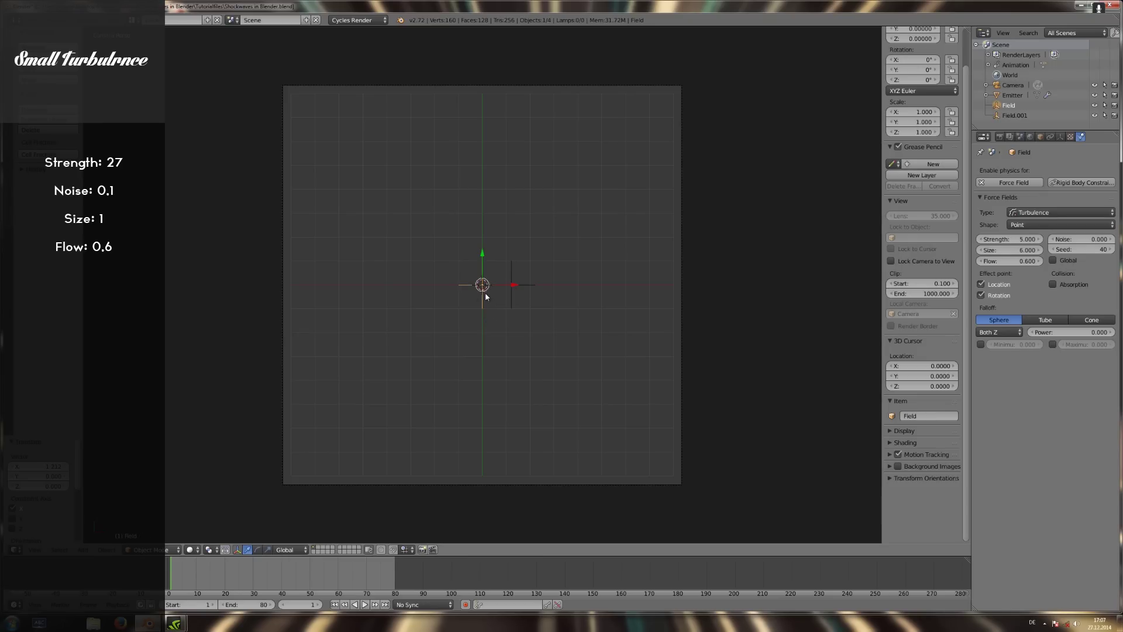
Select the turbulence field and emitter and preview the particle animation twice.
right_click(500, 312)
right_click(489, 288)
click(1012, 95)
key(alt+a)
key(Escape)
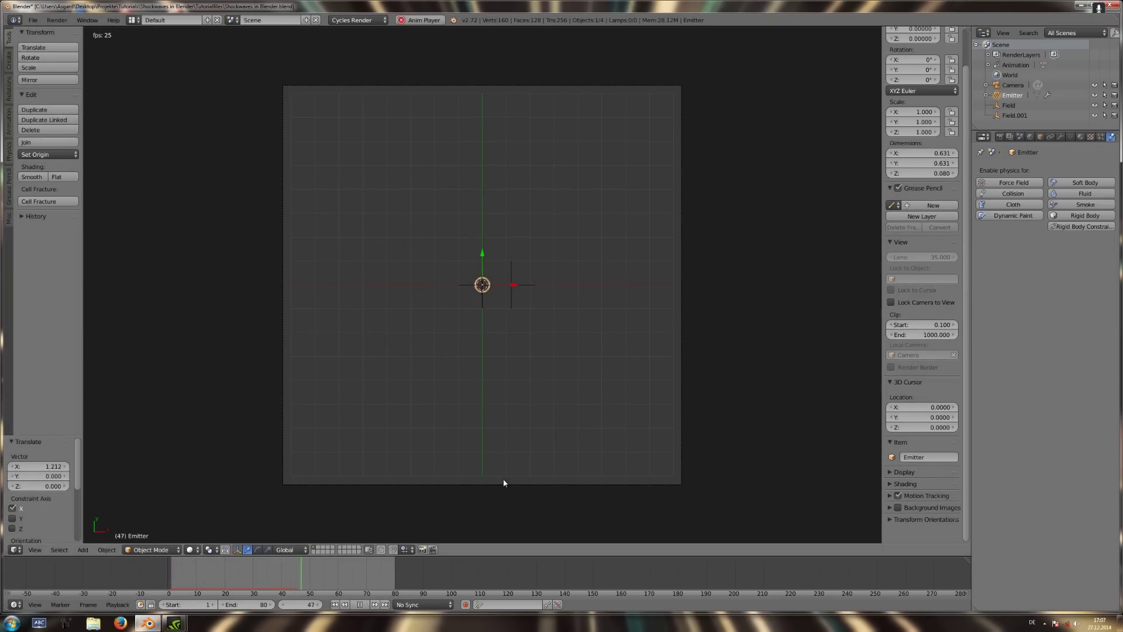
mouse_move(312, 574)
mouse_down()
mouse_move(173, 579)
mouse_move(251, 562)
mouse_up()
key(alt+a)
key(alt+a)
key(shift+Left)
Set the small turbulence field's strength to 14 and play the animation.
right_click(539, 292)
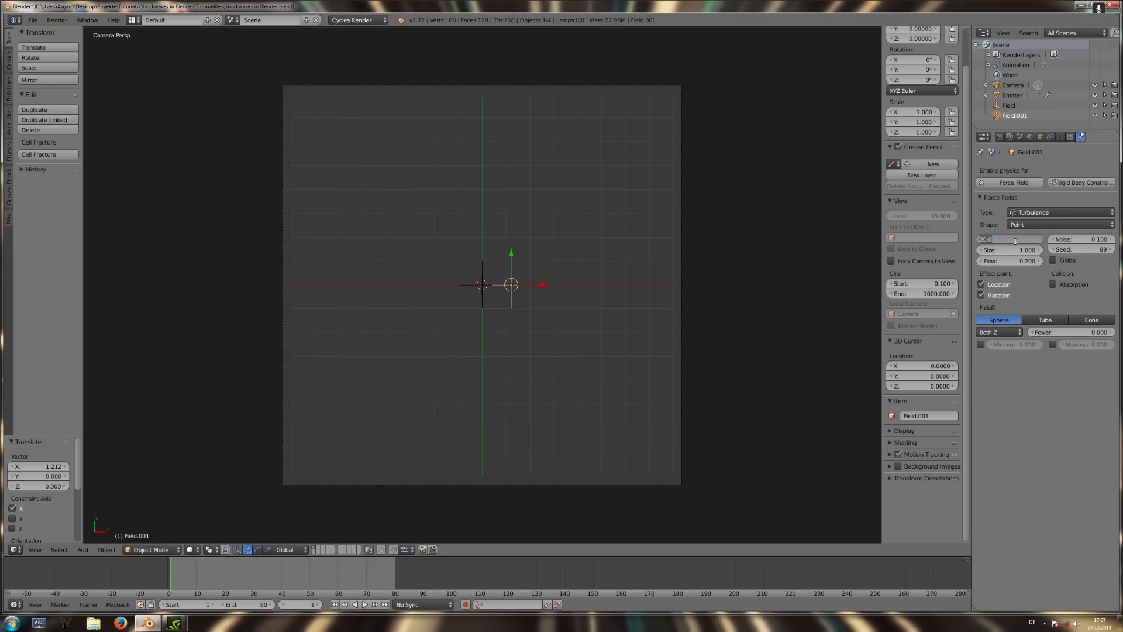
click(1012, 95)
key(alt+a)
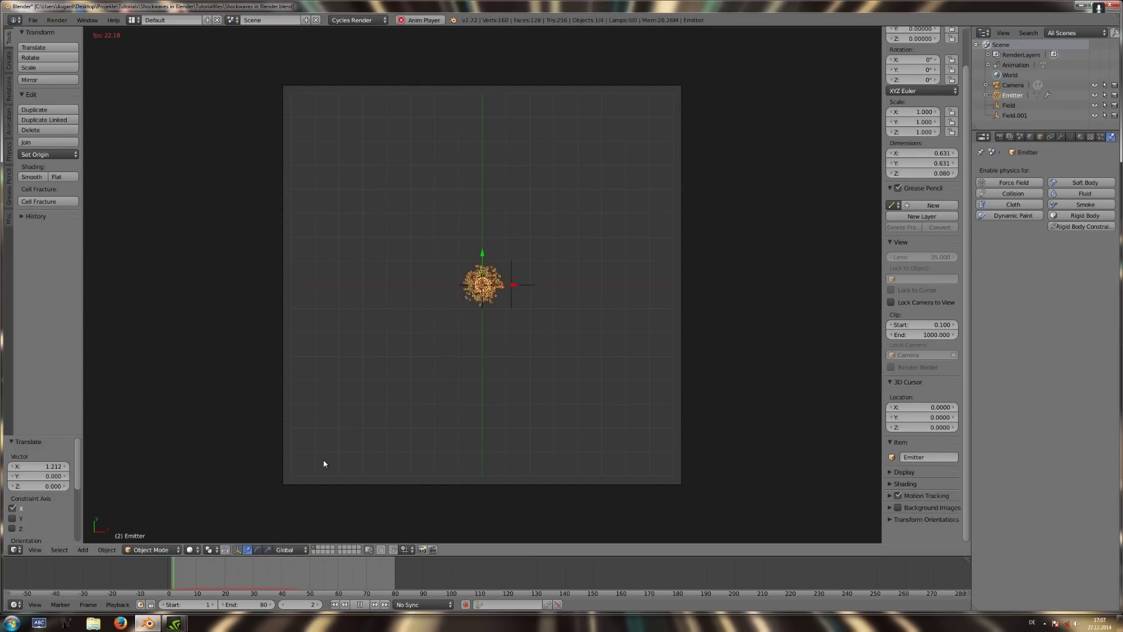
key(Escape)
click(1009, 105)
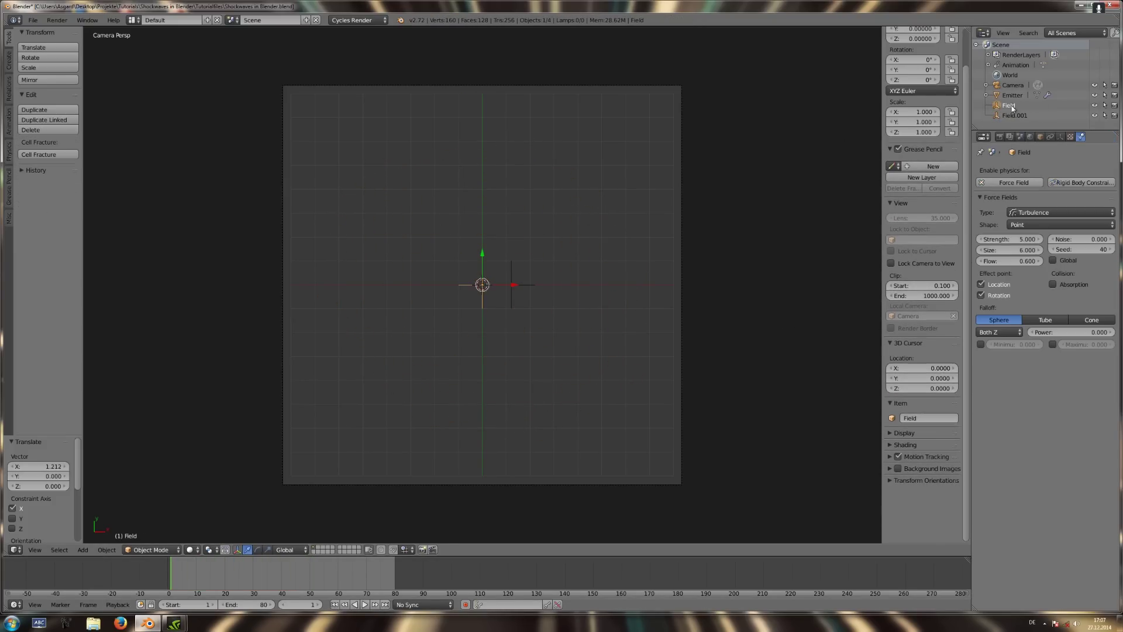
text(14)
key(Return)
key(alt+a)
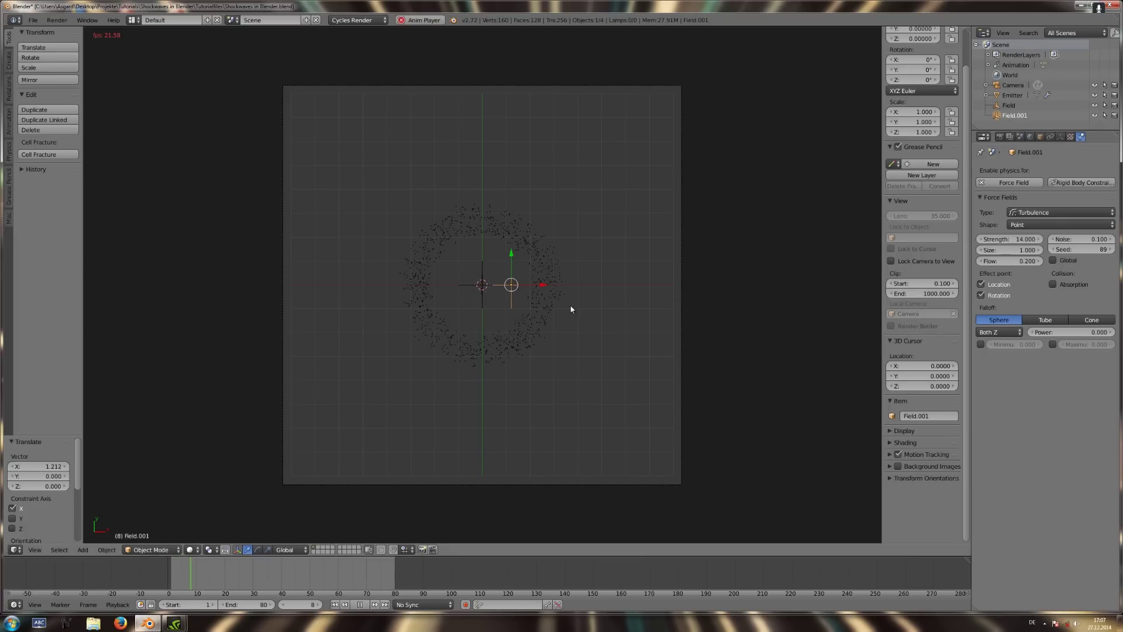
Set Field.001's flow to 0.7 and rewind to the first frame.
click(1017, 260)
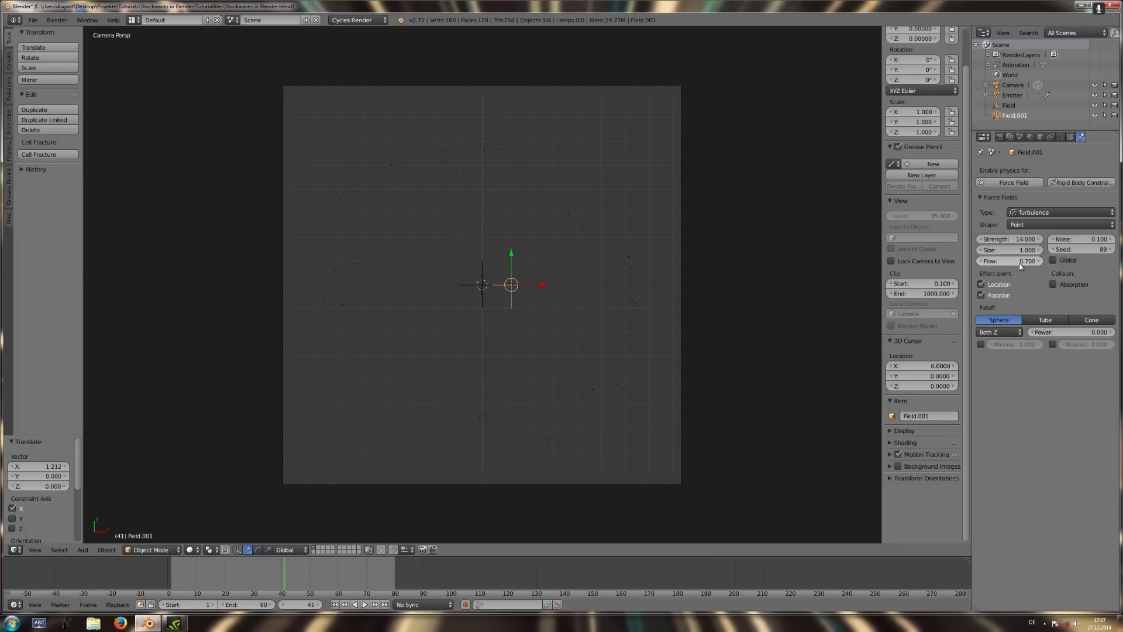
click(1013, 91)
key(alt+a)
key(alt+a)
click(1015, 115)
click(1014, 260)
text(0.7)
click(335, 604)
Set the Emitter's particle count to 10000 and scrub early frames to check the ring.
click(1014, 86)
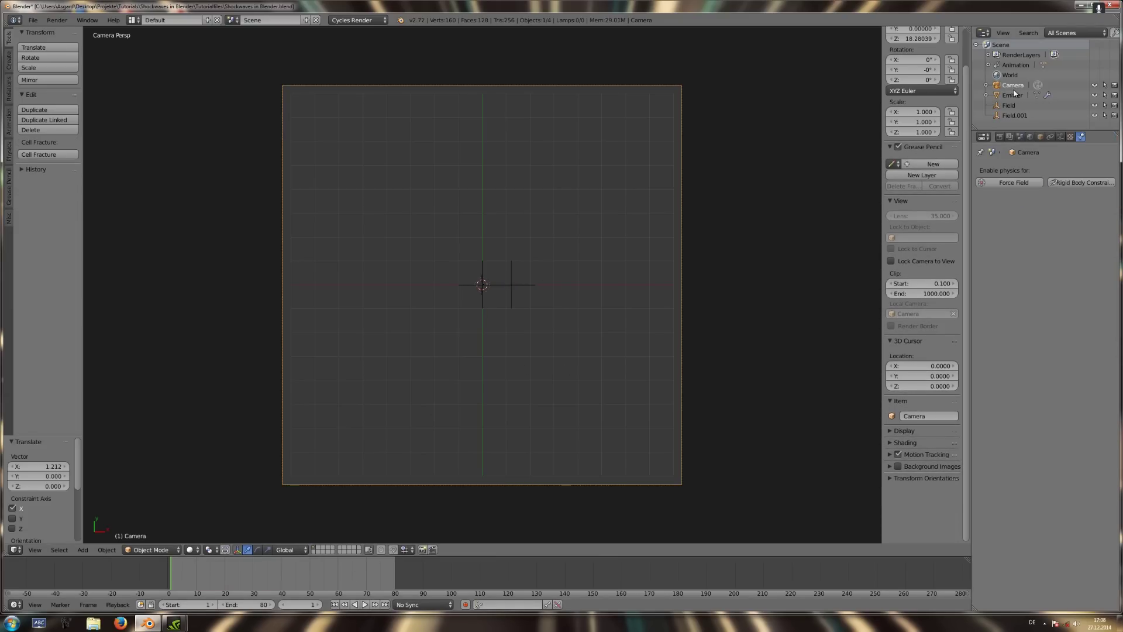
click(1013, 95)
click(1100, 136)
click(1055, 236)
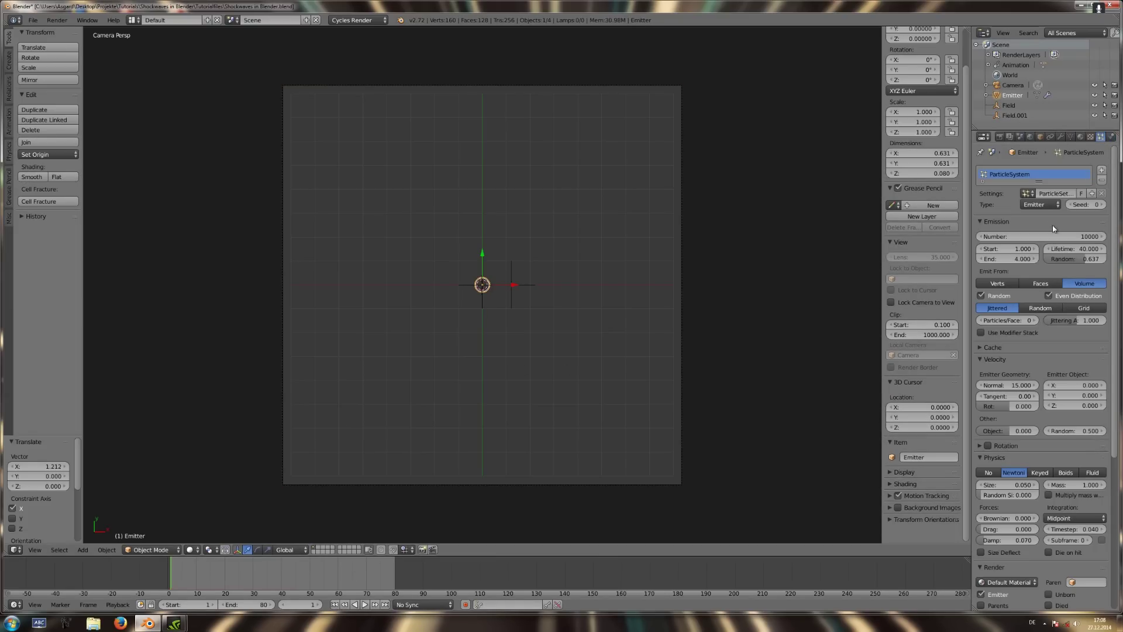
scroll(1051, 224, down, 5)
key(alt+a)
click(217, 581)
drag(218, 584, 181, 587)
key(shift+Left)
key(ctrl+z)
Add a vortex force field with noise 0.1 and preview it.
scroll(434, 439, up, 2)
key(shift+a)
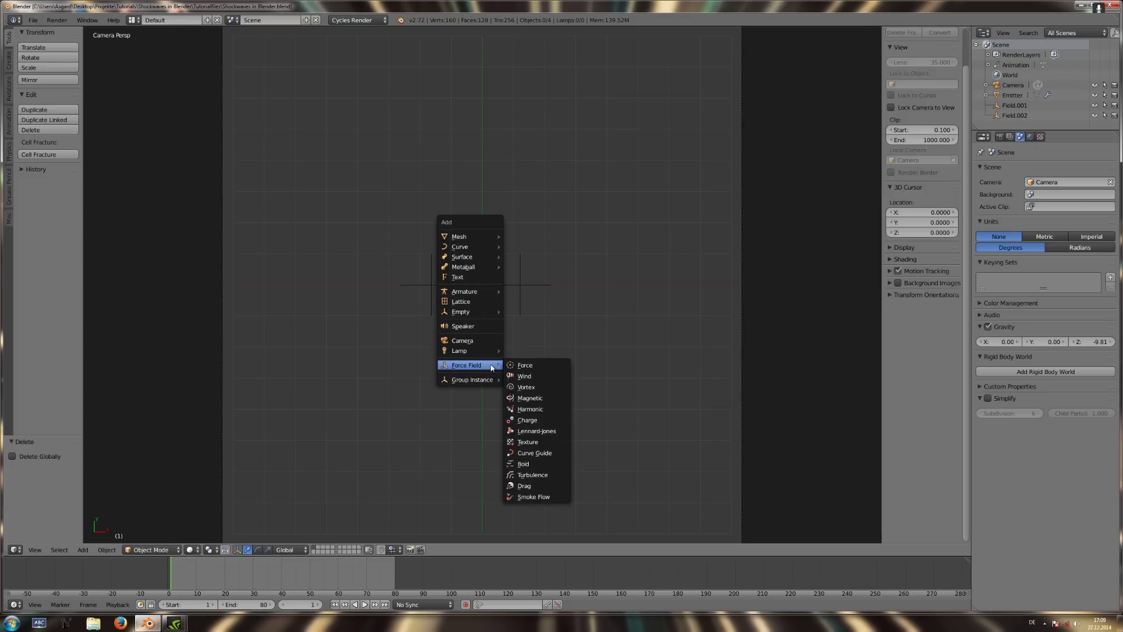
click(534, 388)
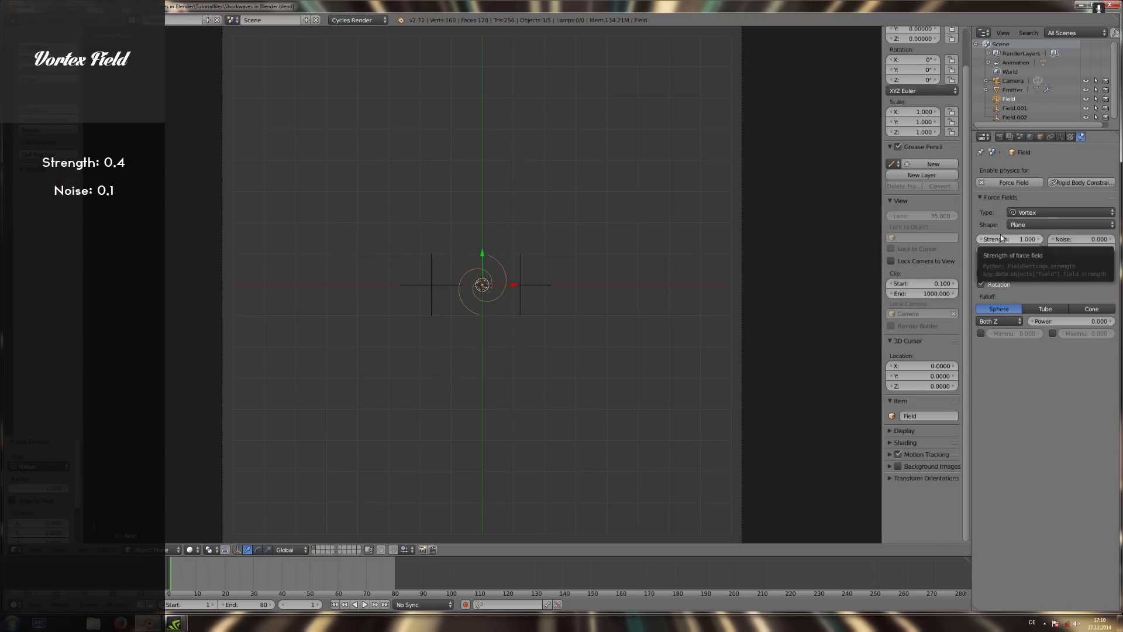
click(1082, 239)
key(Return)
key(alt+a)
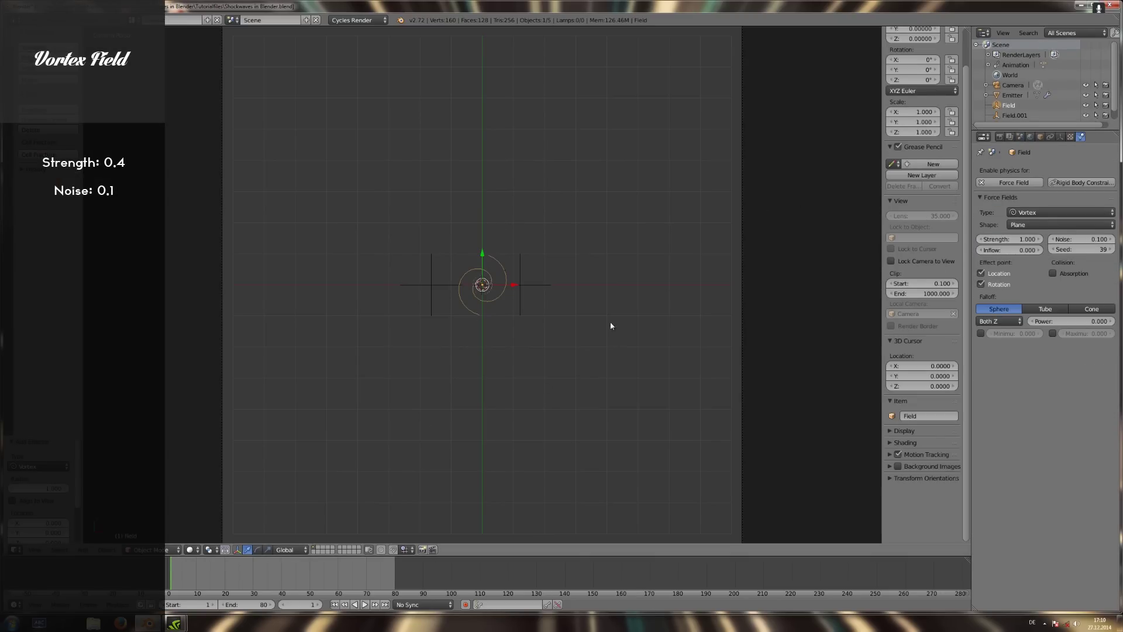
key(Escape)
key(alt+a)
key(Escape)
Set the vortex strength to 0.7, preview the swirl, and save the blend file.
key(Return)
key(alt+a)
mouse_move(173, 579)
mouse_down()
mouse_move(179, 596)
mouse_move(172, 587)
mouse_move(279, 588)
mouse_up()
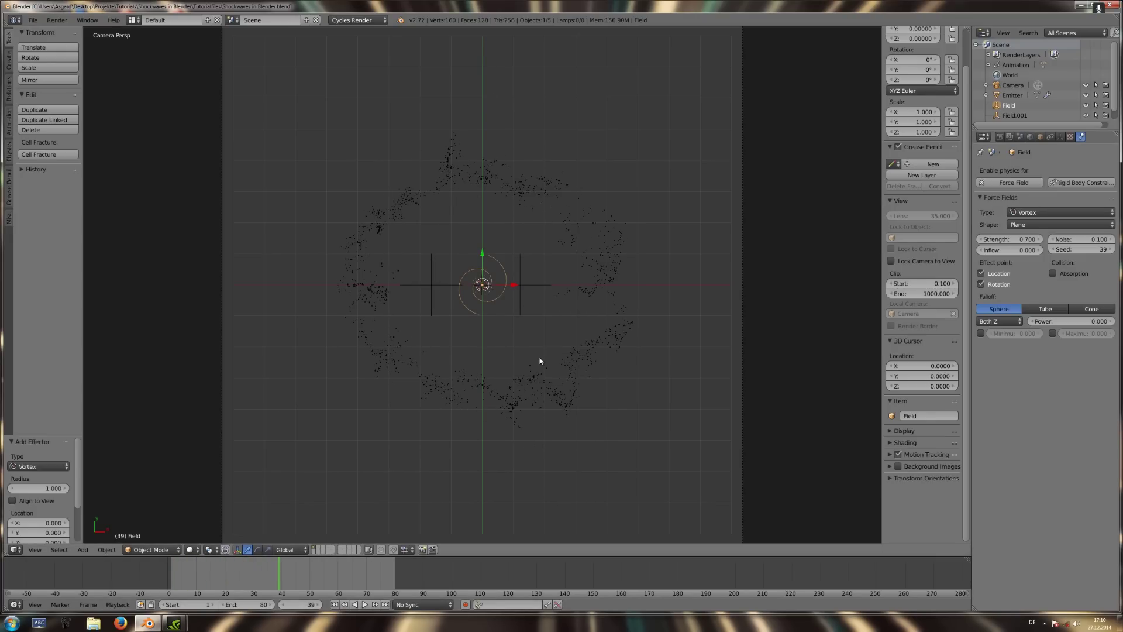
key(alt+a)
click(150, 586)
key(Escape)
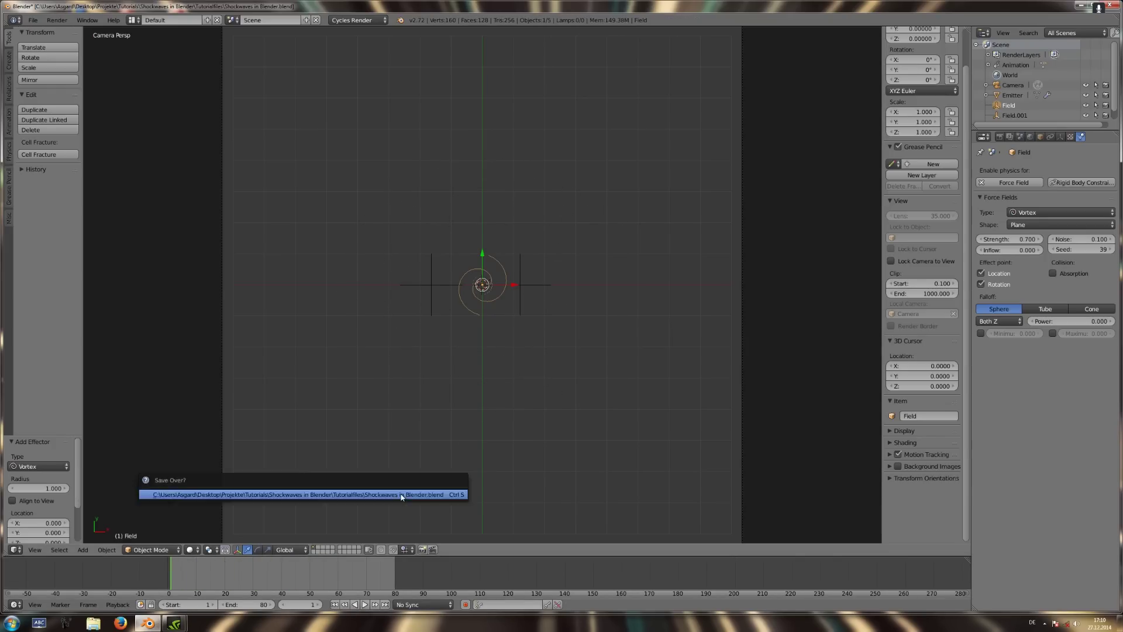
Move the camera closer along its local Z axis.
right_click(525, 387)
key(g)
key(z)
key(z)
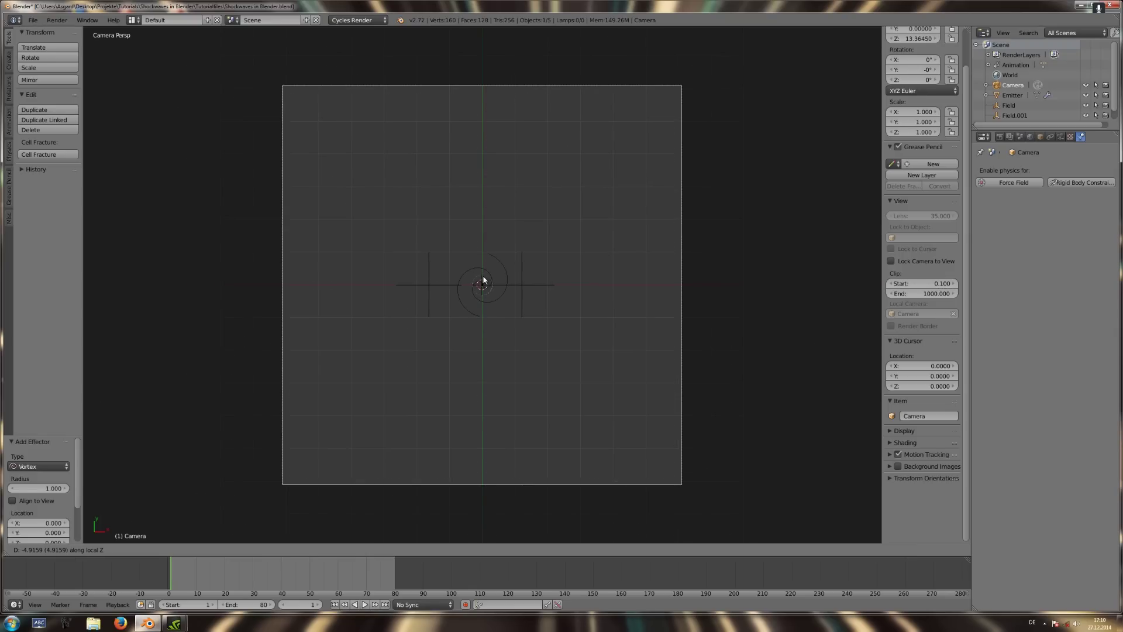
click(483, 281)
Show the Emitter's particle settings, collapse Field Weights and Physics, and expand Cache.
right_click(490, 289)
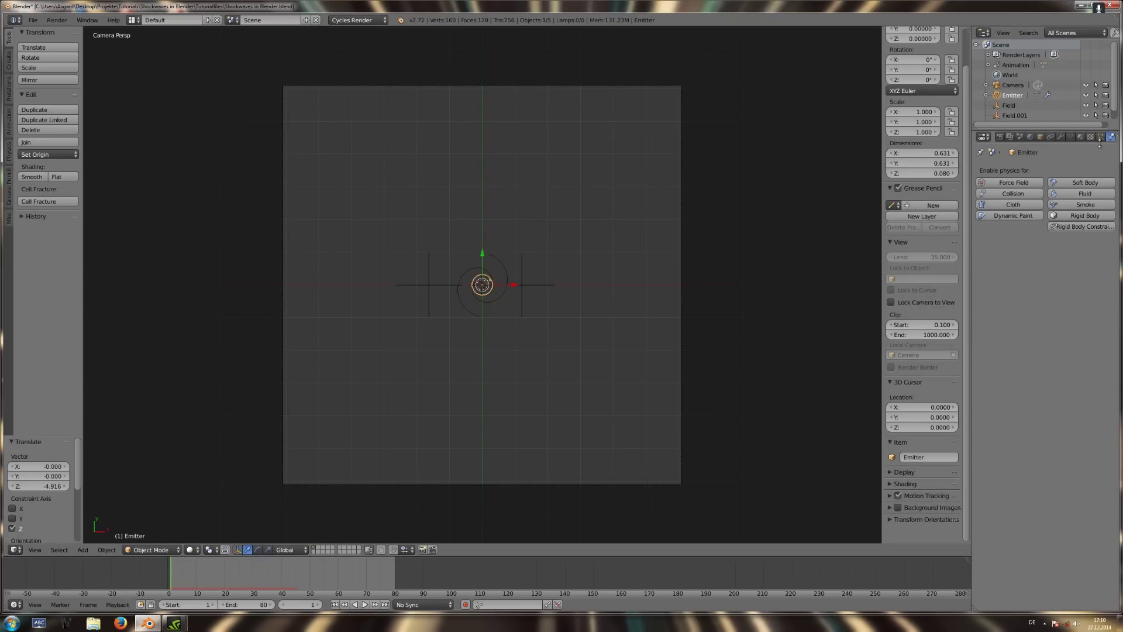
click(1099, 140)
scroll(1044, 421, down, 2)
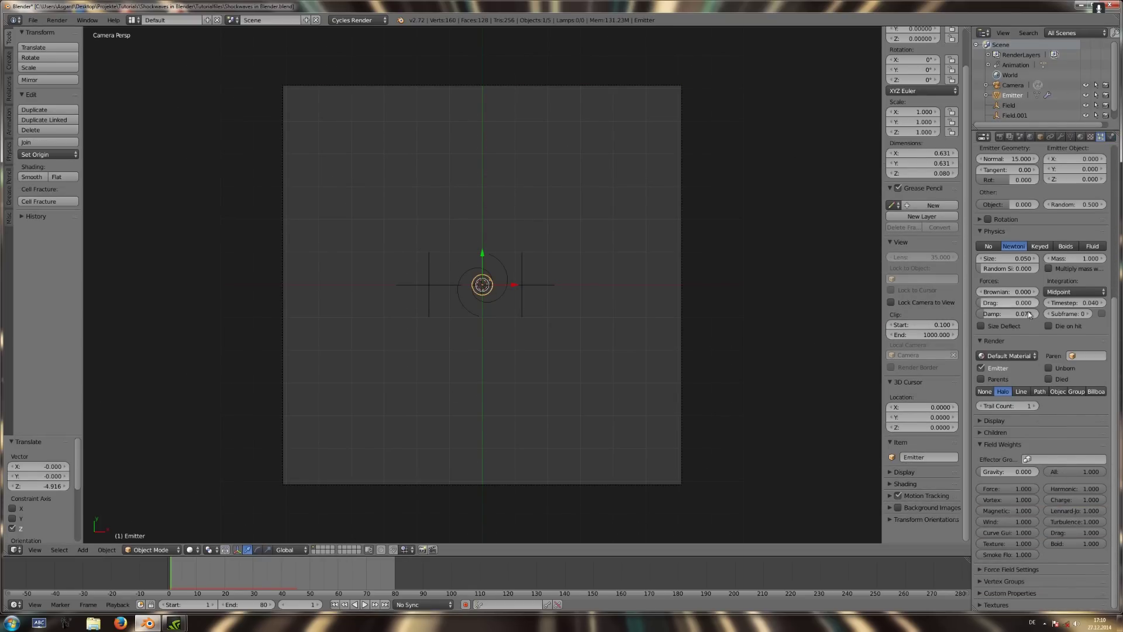
click(1022, 444)
click(995, 231)
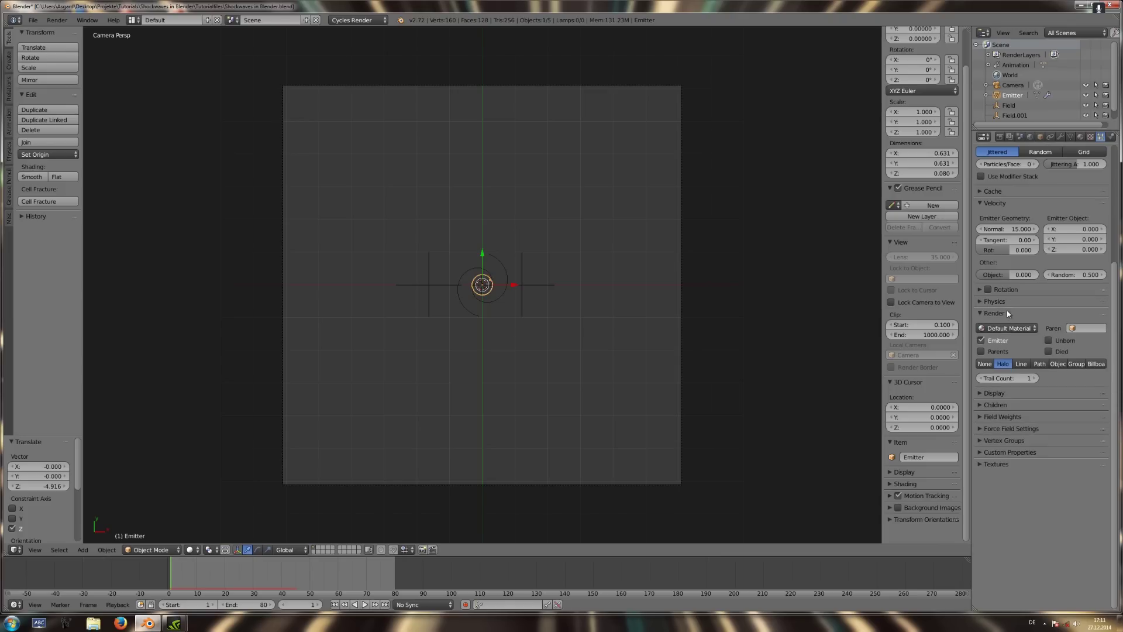
scroll(1001, 311, up, 5)
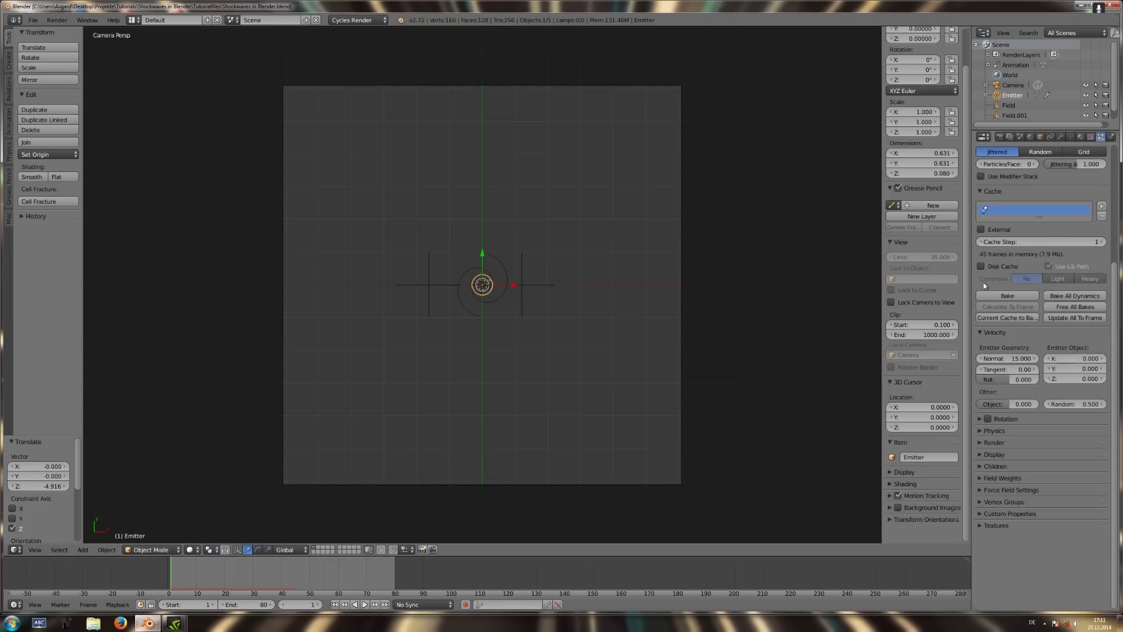
click(994, 296)
key(Left)
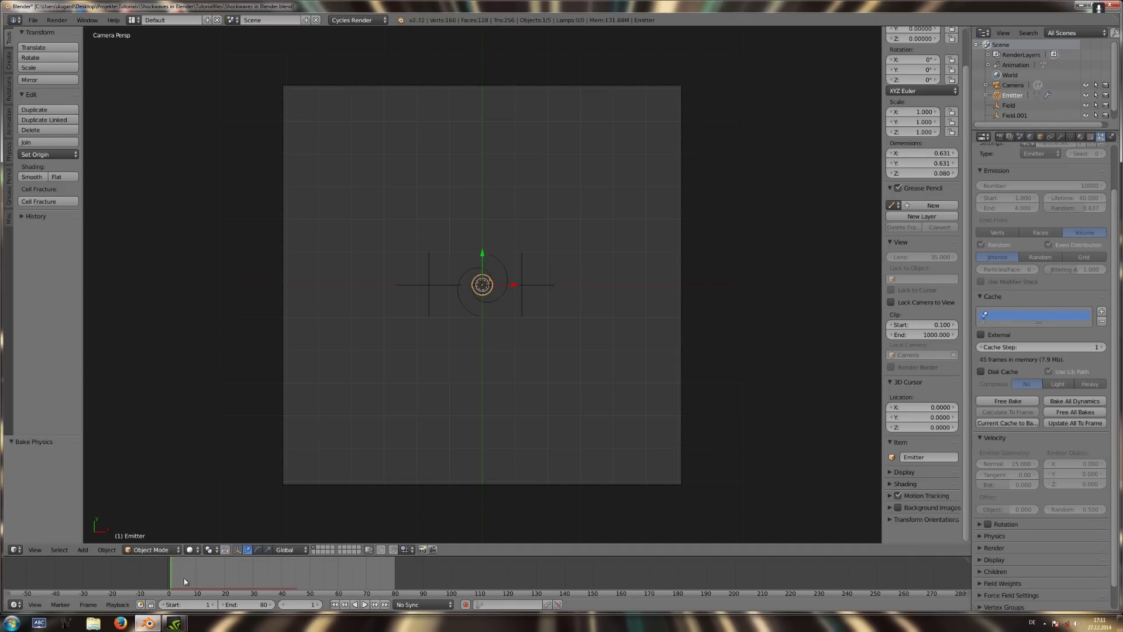
key(a)
key(shift+a)
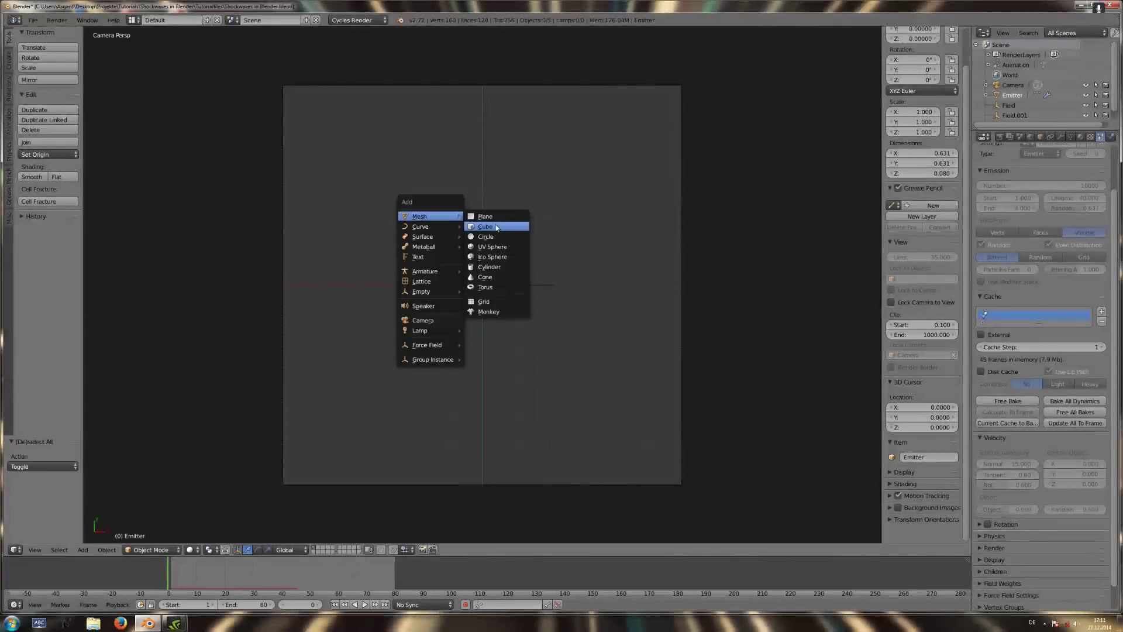
Add a cube and scale it into a wide, flat box.
click(489, 227)
key(s)
key(shift+z)
click(676, 294)
mouse_move(676, 294)
middle_down()
mouse_move(627, 348)
mouse_move(572, 374)
middle_up()
key(z)
key(s)
key(shift+z)
click(421, 328)
key(s)
key(z)
click(535, 402)
key(KP_0)
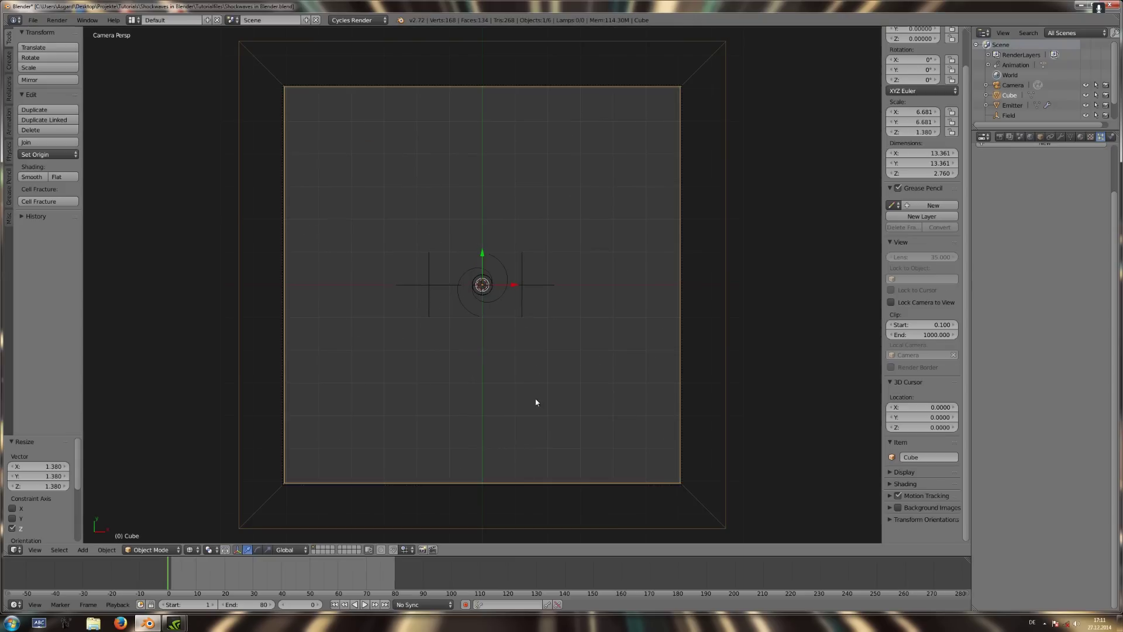
Rename the box Domain and make it a smoke domain.
click(1110, 137)
click(1085, 204)
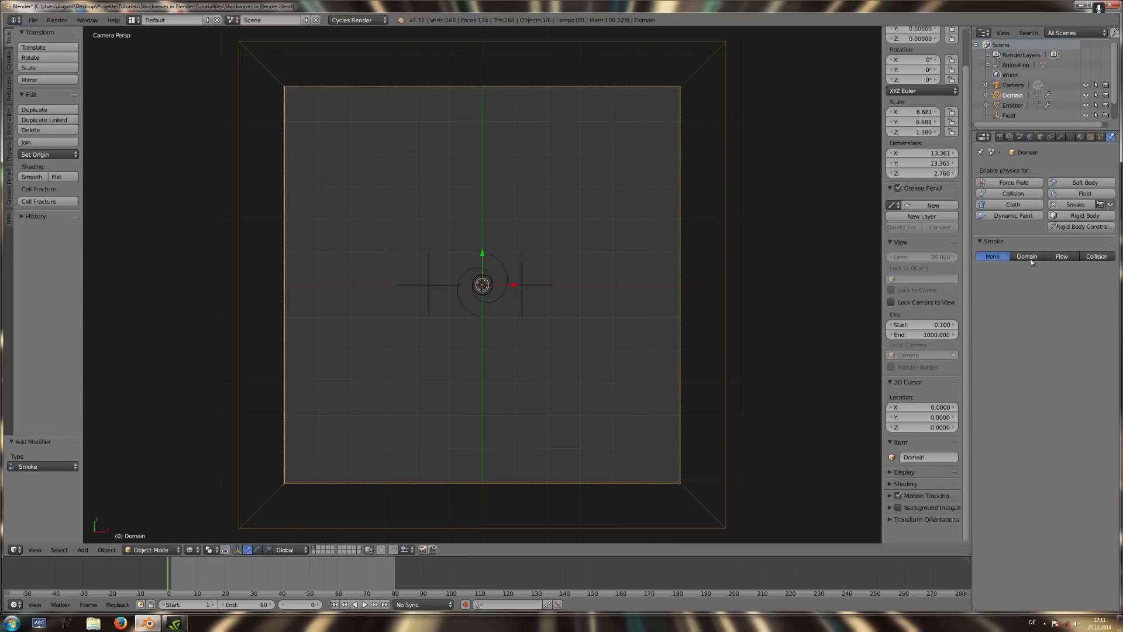
click(1028, 257)
click(1007, 108)
Make the Emitter a smoke flow sourced from its particle system and test-play it.
click(1085, 204)
click(1061, 256)
click(1009, 291)
click(1008, 305)
key(alt+a)
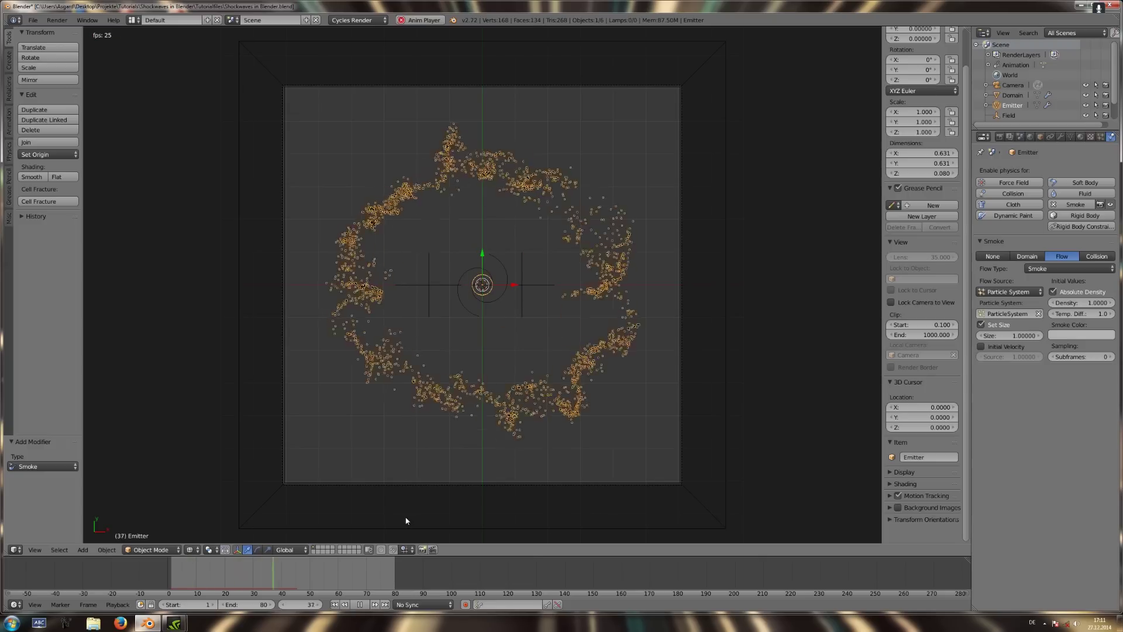
right_click(388, 525)
click(342, 605)
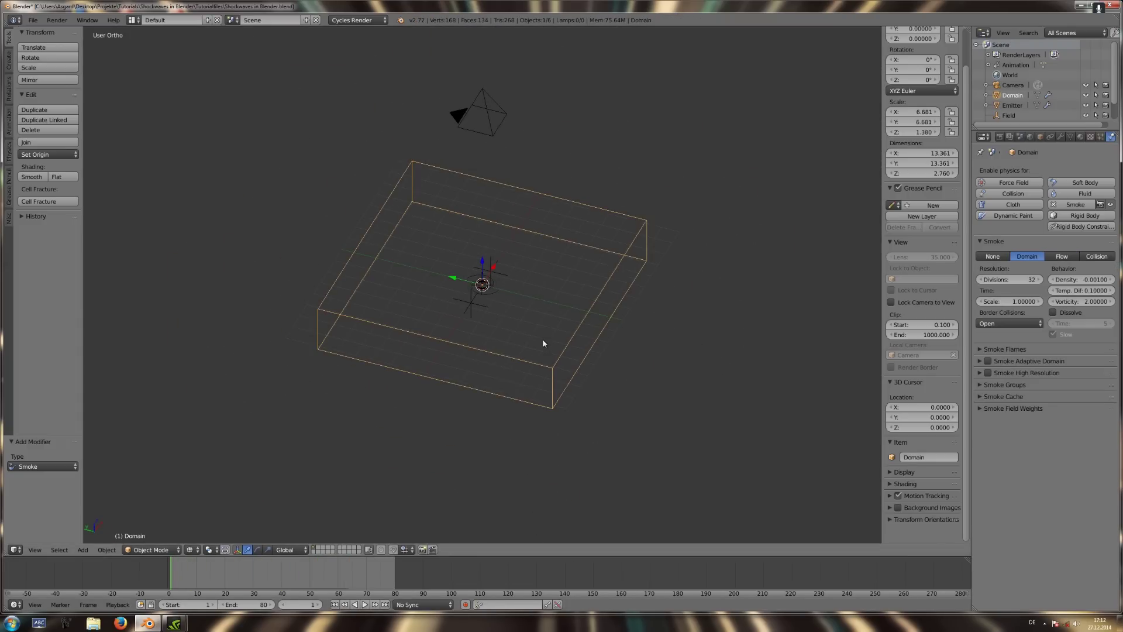
Add a point lamp raised above the box and play the smoke simulation.
key(shift+a)
click(537, 496)
key(g)
key(z)
click(520, 334)
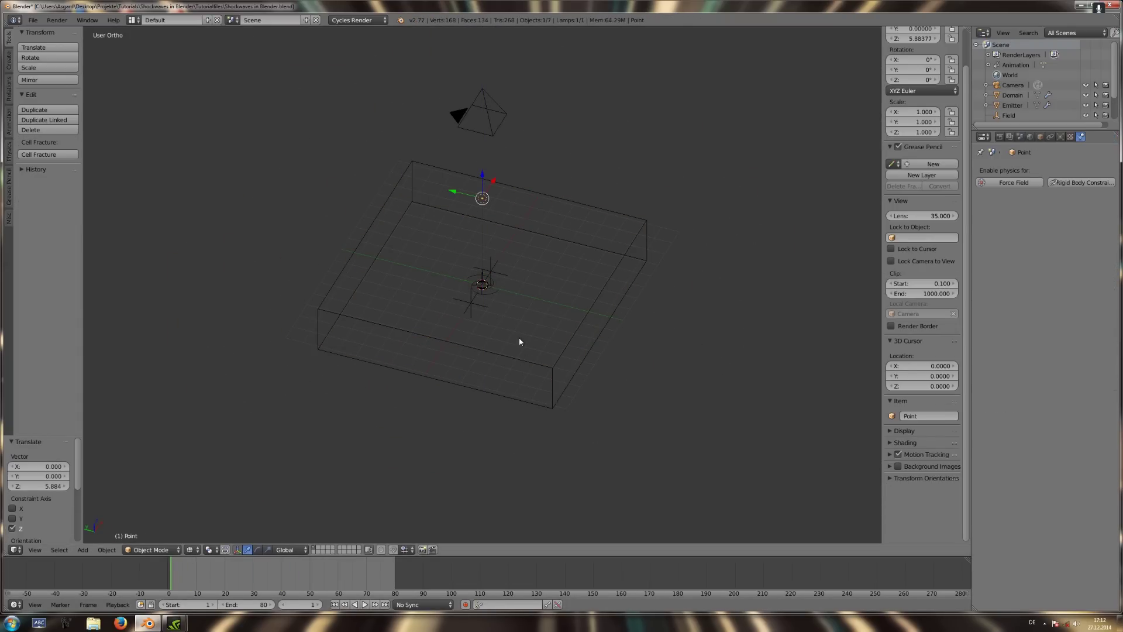
key(KP_7)
key(alt+a)
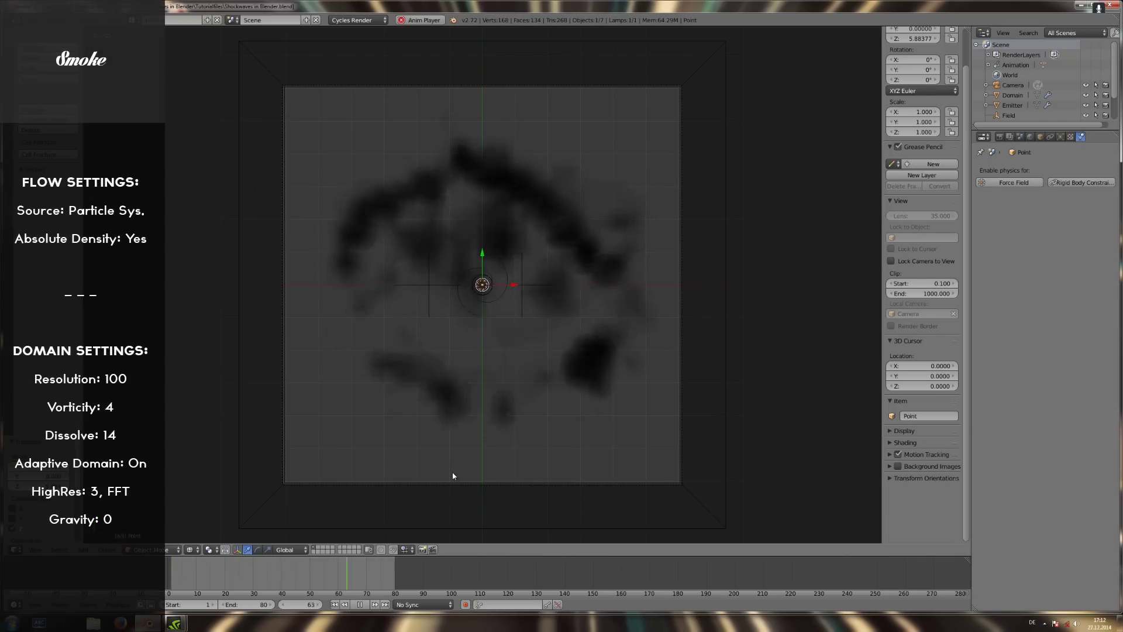
Set the smoke Domain's dissolve time to 14.
key(Escape)
right_click(716, 341)
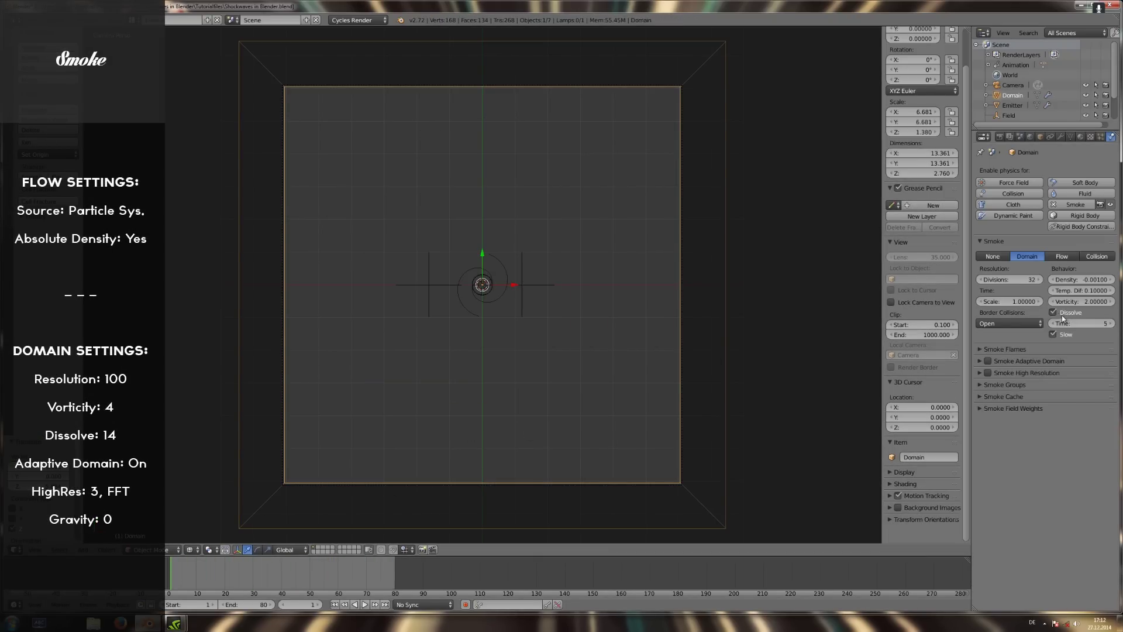
text(10)
key(Return)
key(alt+a)
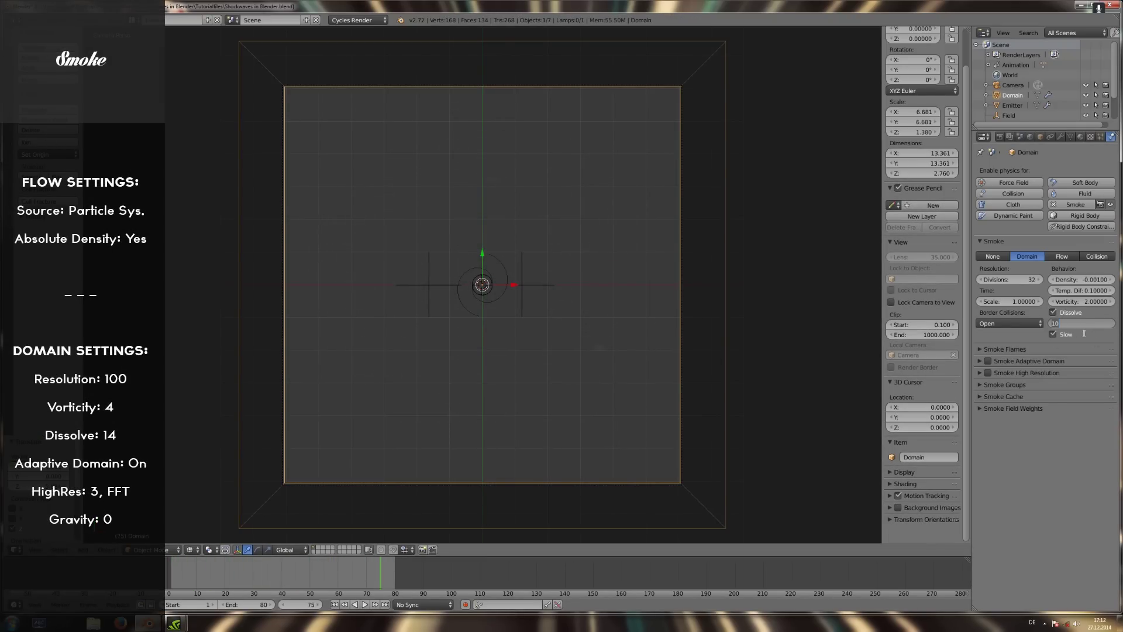
text(14)
key(Return)
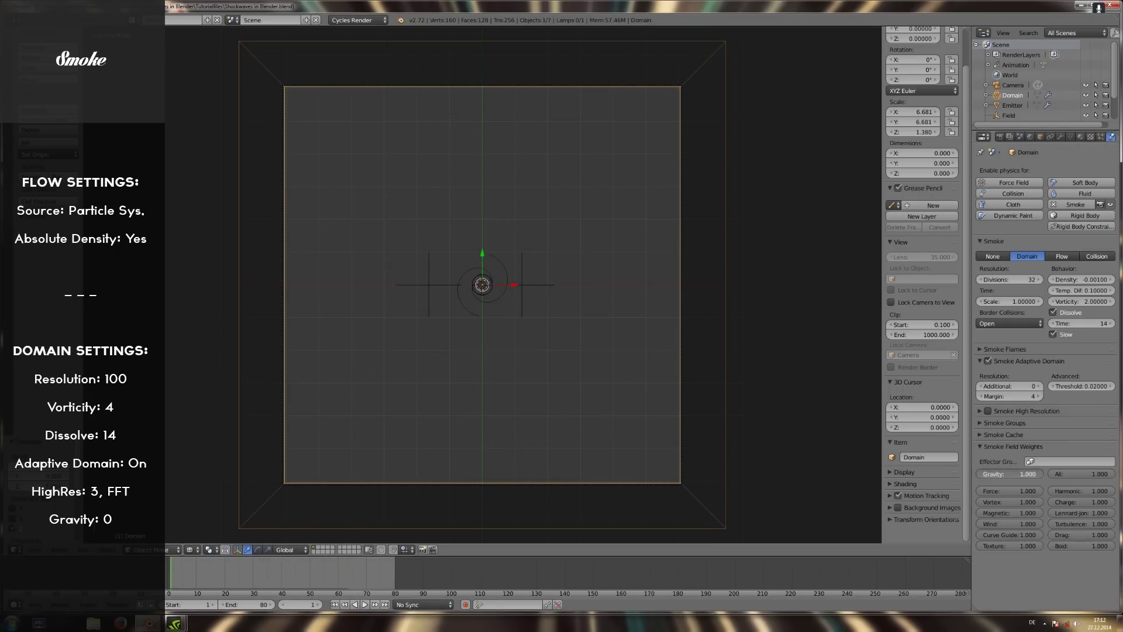
Check the emitter and domain, stop playback, and scrub back through earlier frames.
click(1013, 106)
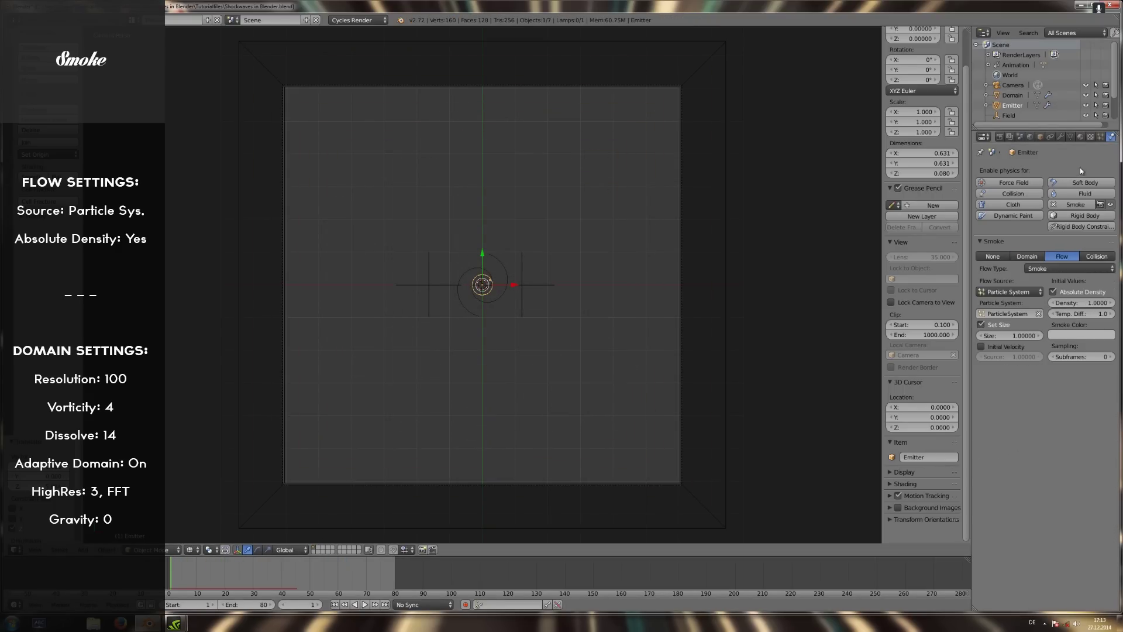
click(1012, 95)
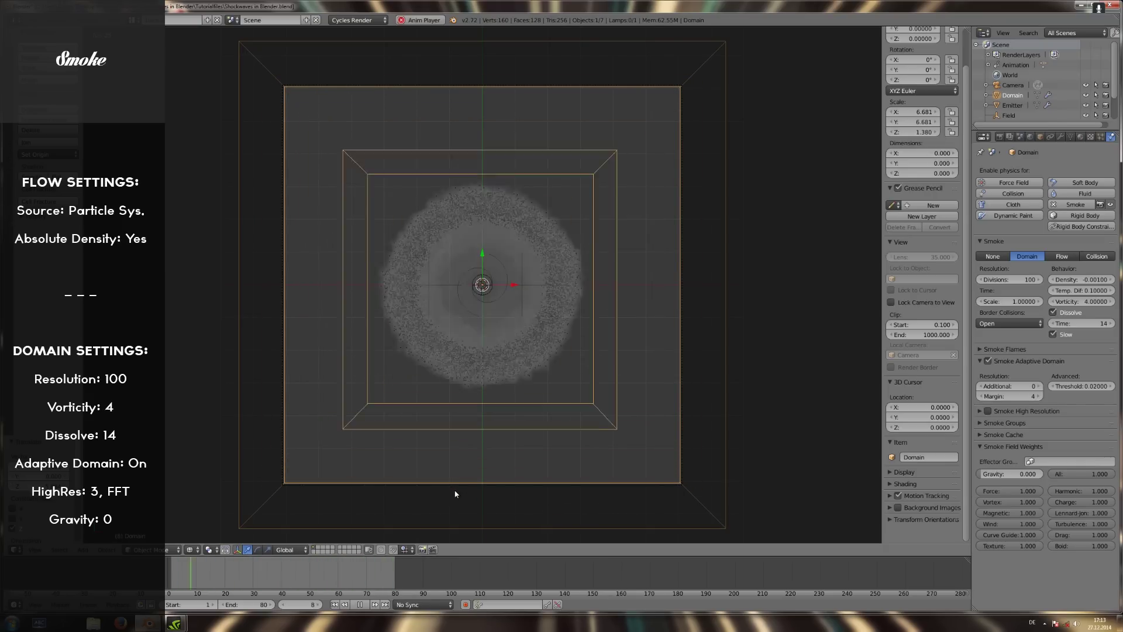
key(alt+a)
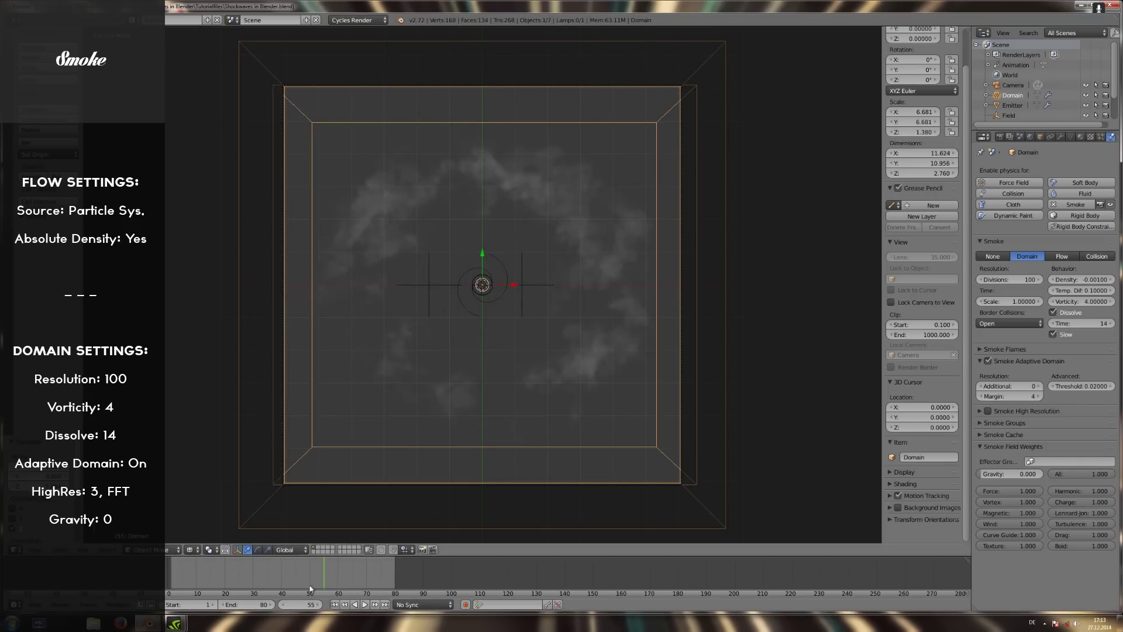
drag(309, 588, 242, 581)
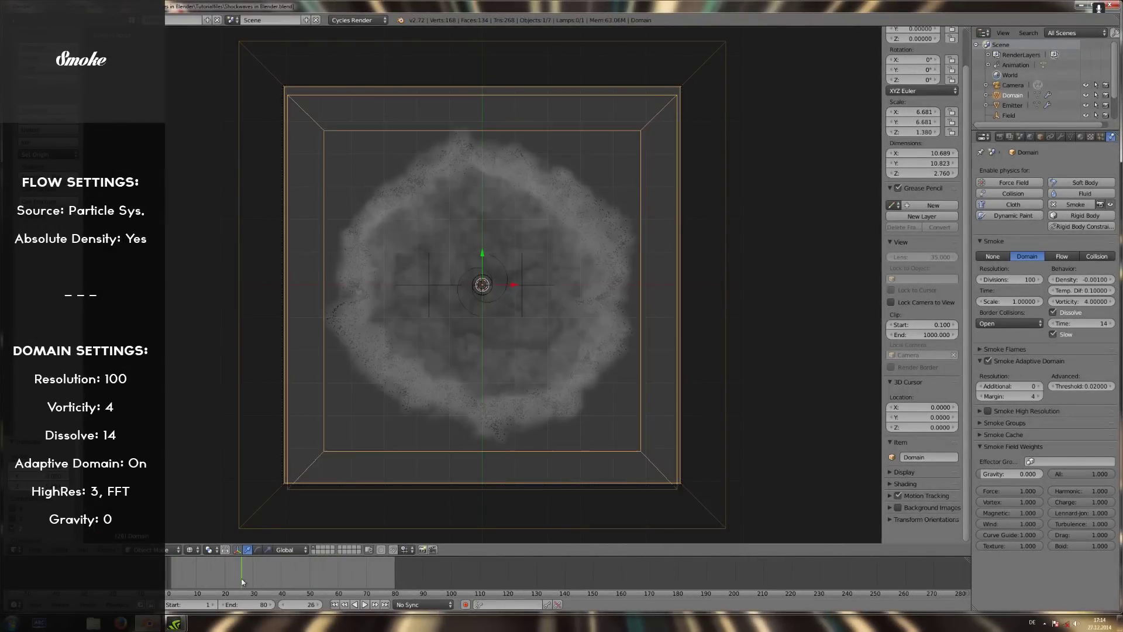
mouse_move(242, 581)
mouse_down()
mouse_move(265, 563)
mouse_move(250, 563)
mouse_up()
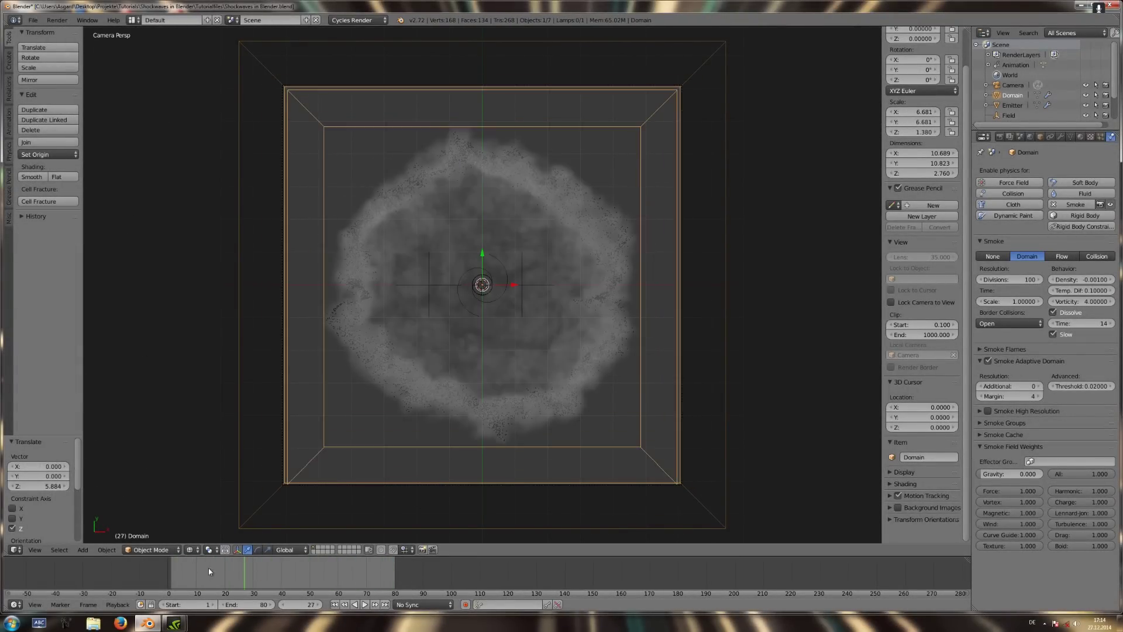
key(ctrl+alt+u)
Set the 3D View theme's Gradient High background colour to black in Preferences.
drag(350, 276, 422, 213)
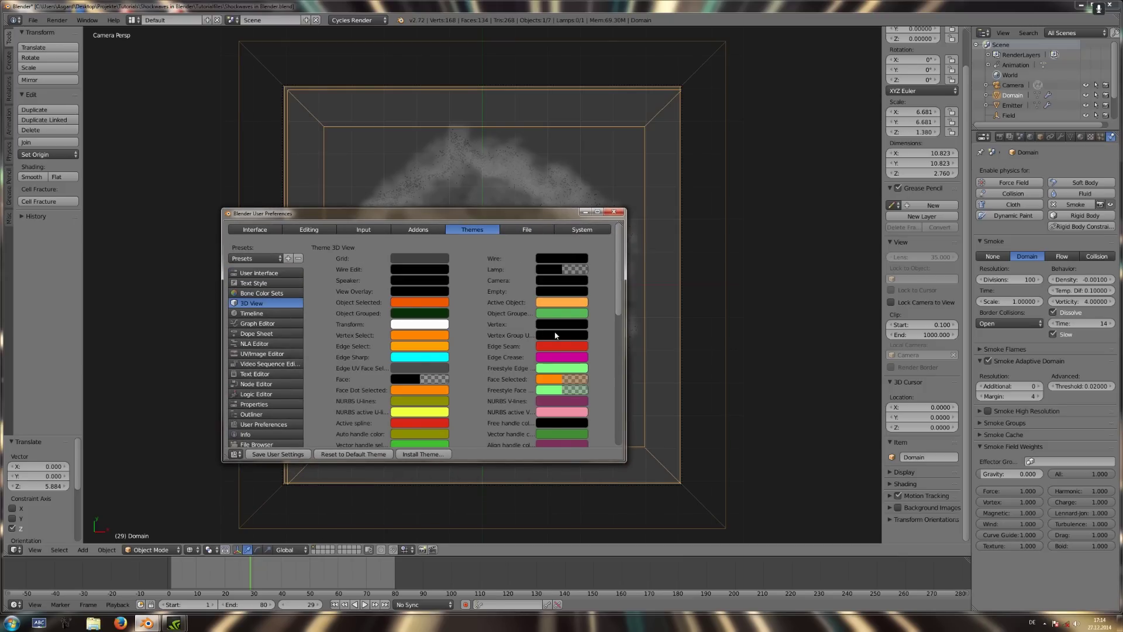
drag(619, 267, 618, 404)
click(561, 382)
drag(579, 293, 583, 317)
Replay the smoke against the dark background, then hide the sidebar and tool shelf.
key(alt+a)
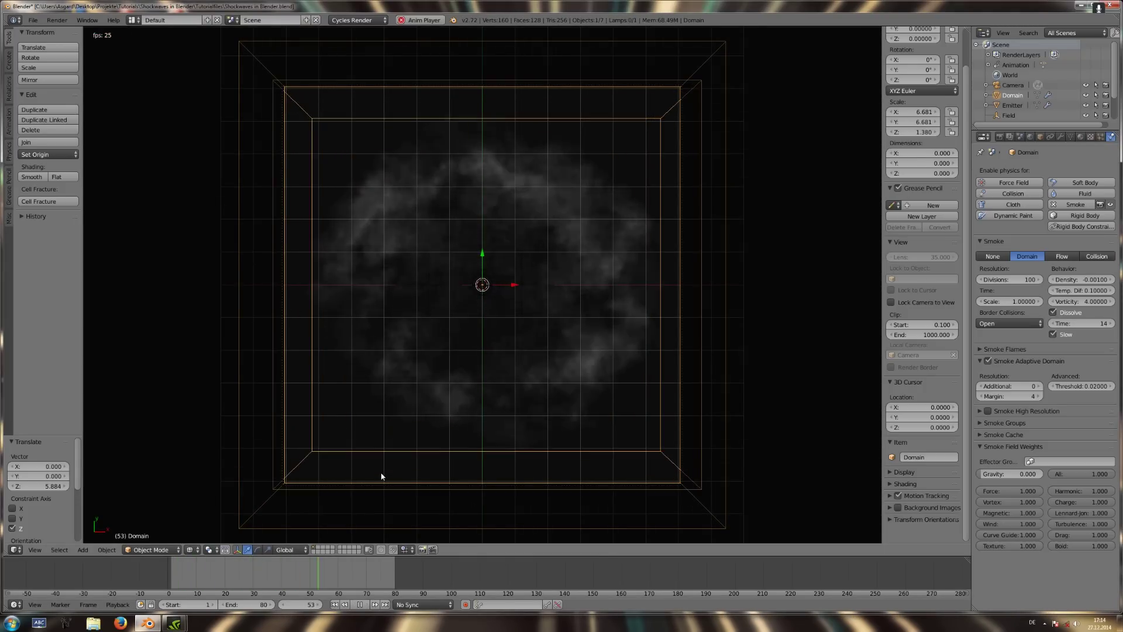
key(alt+a)
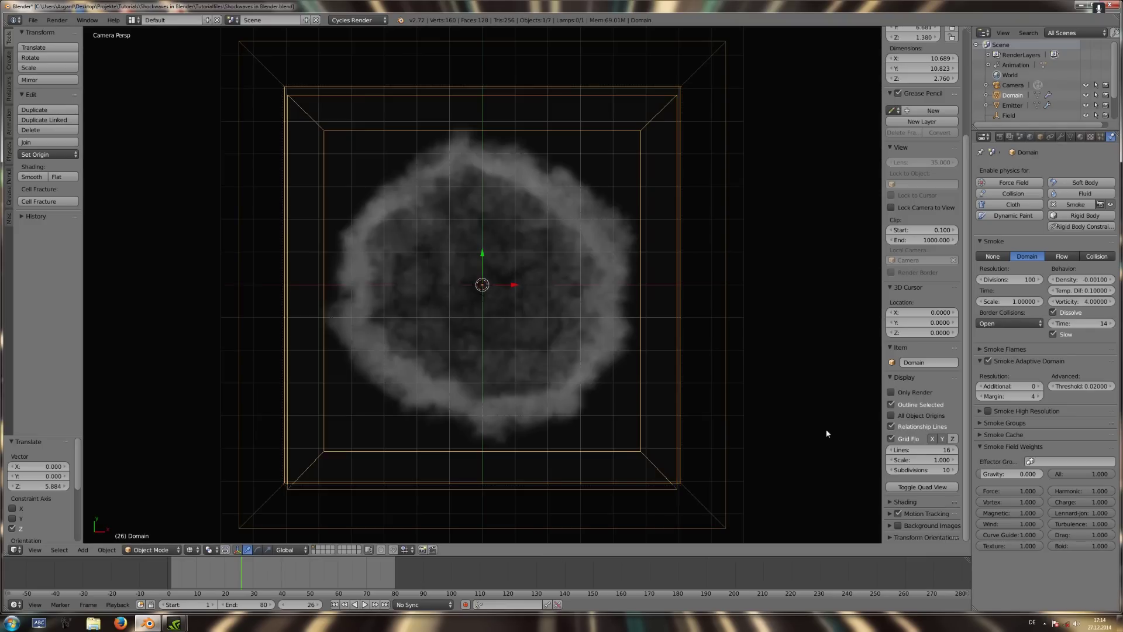
key(n)
key(t)
key(shift+Left)
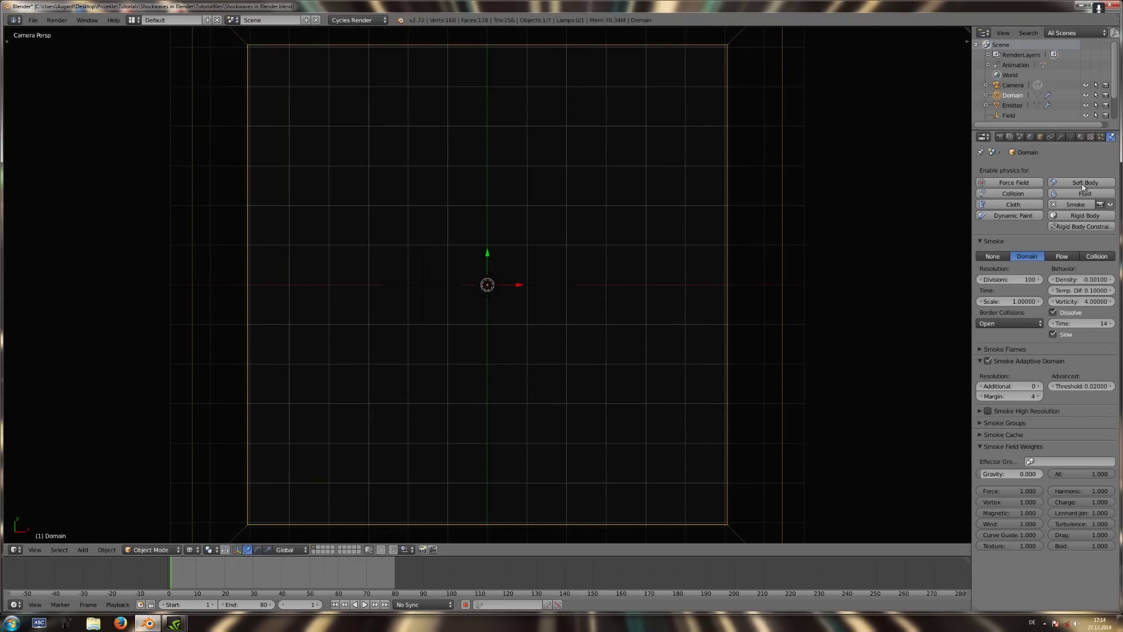
Select the Emitter and bake its particle system.
click(1100, 136)
click(1012, 106)
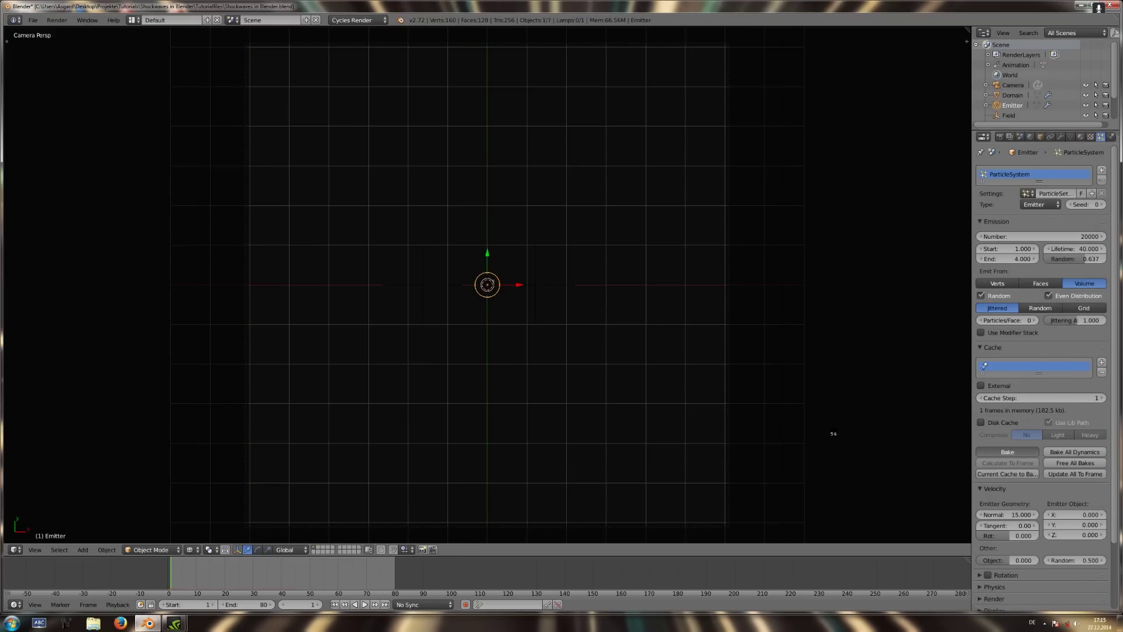
click(1007, 452)
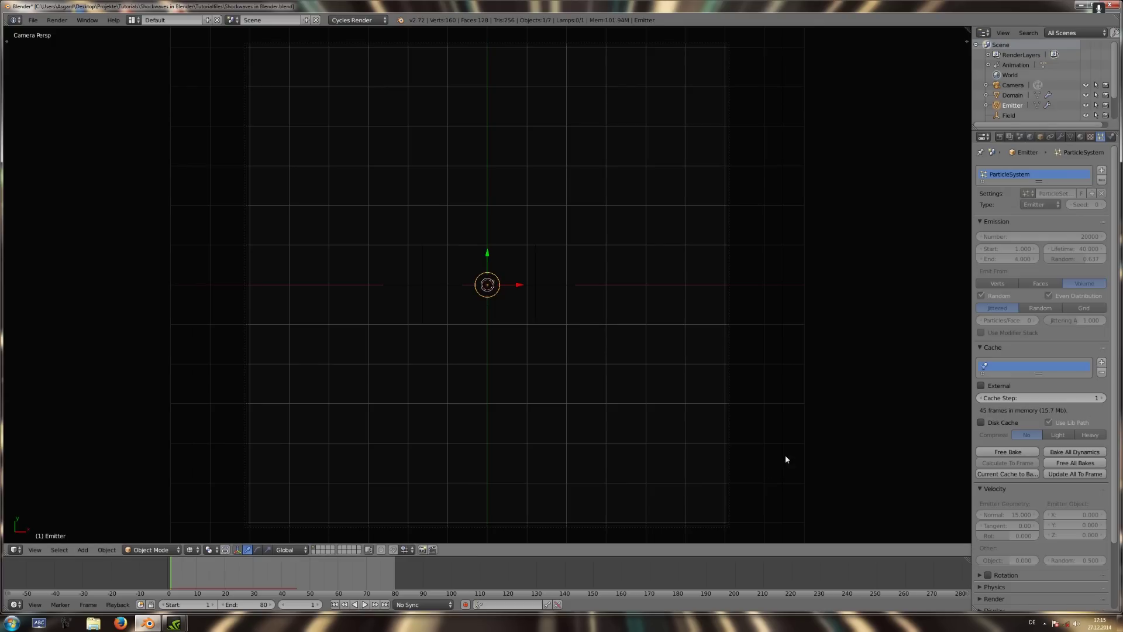
Set the smoke Domain resolution to 90 and preview the simulation.
click(1012, 95)
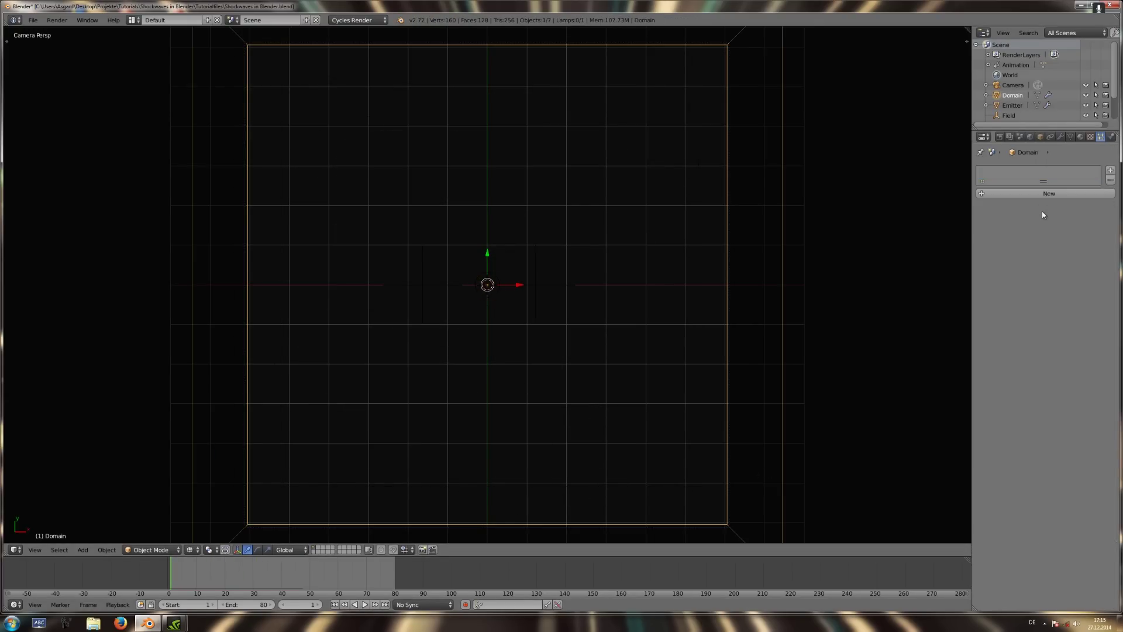
click(1110, 137)
text(90)
key(Return)
key(alt+a)
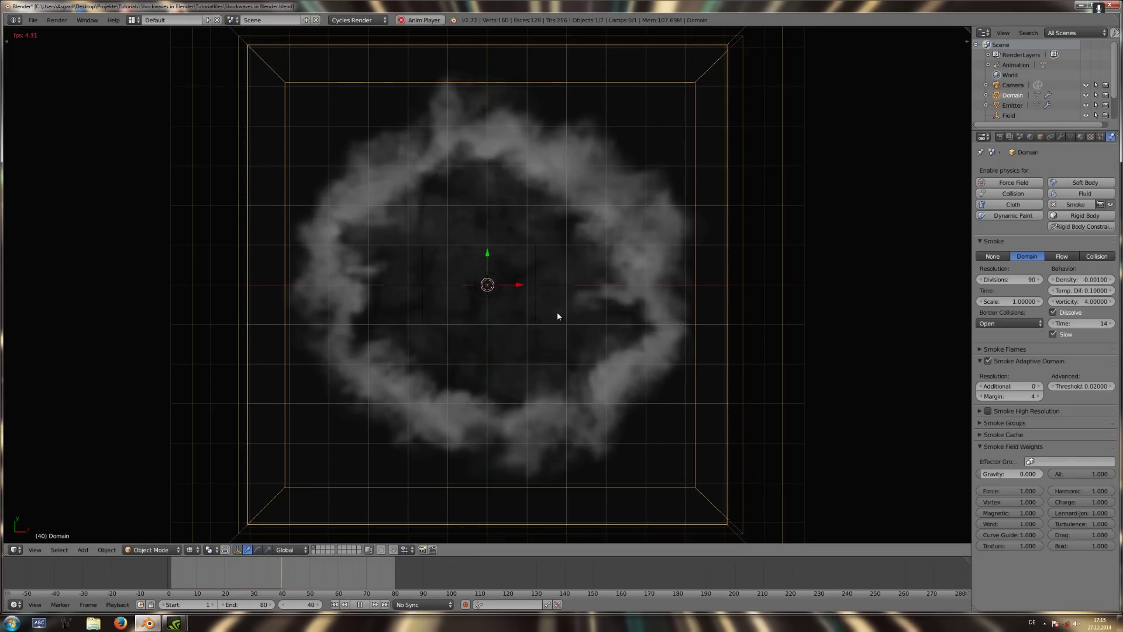
key(Escape)
Try a domain resolution of 200, then return it to 100 and replay.
click(996, 280)
text(200)
key(alt+a)
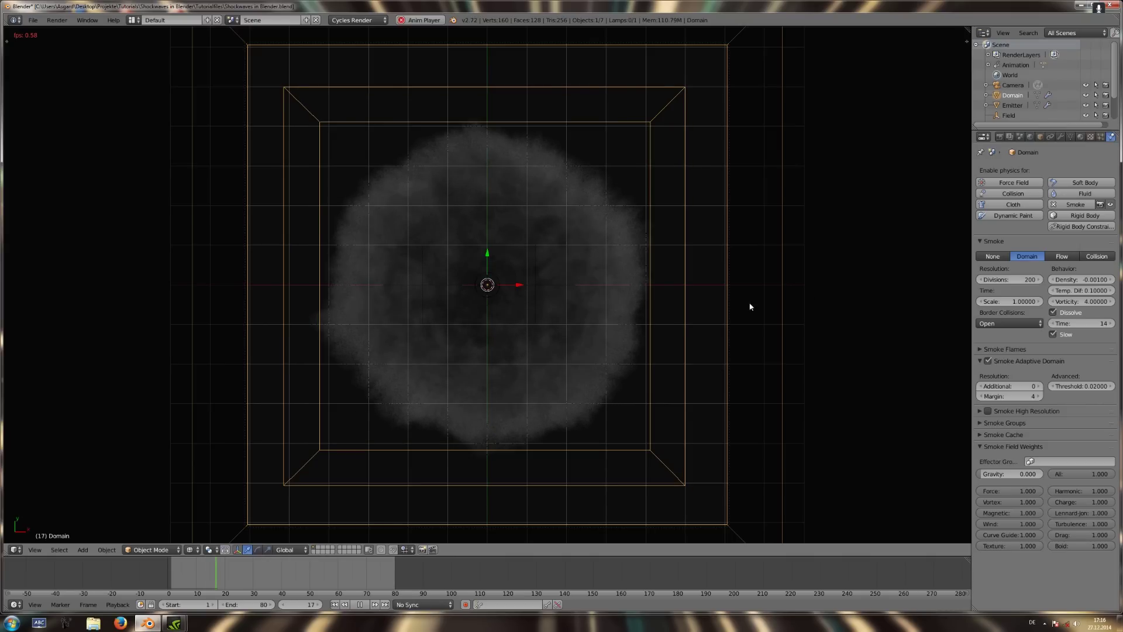
double_click(1009, 280)
text(100)
key(Return)
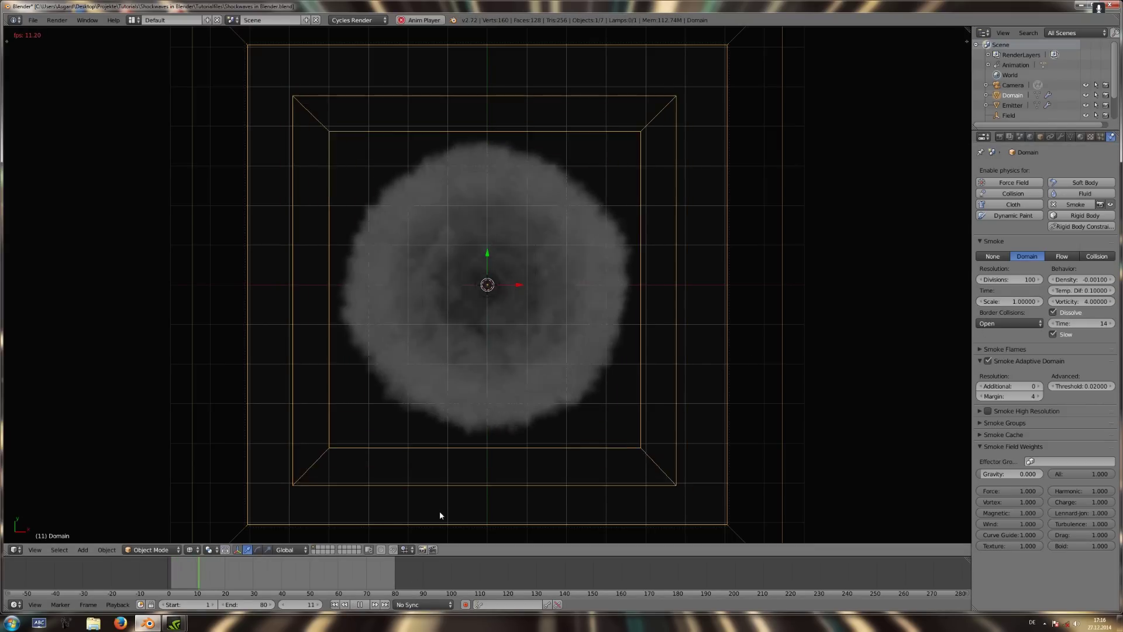
key(alt+a)
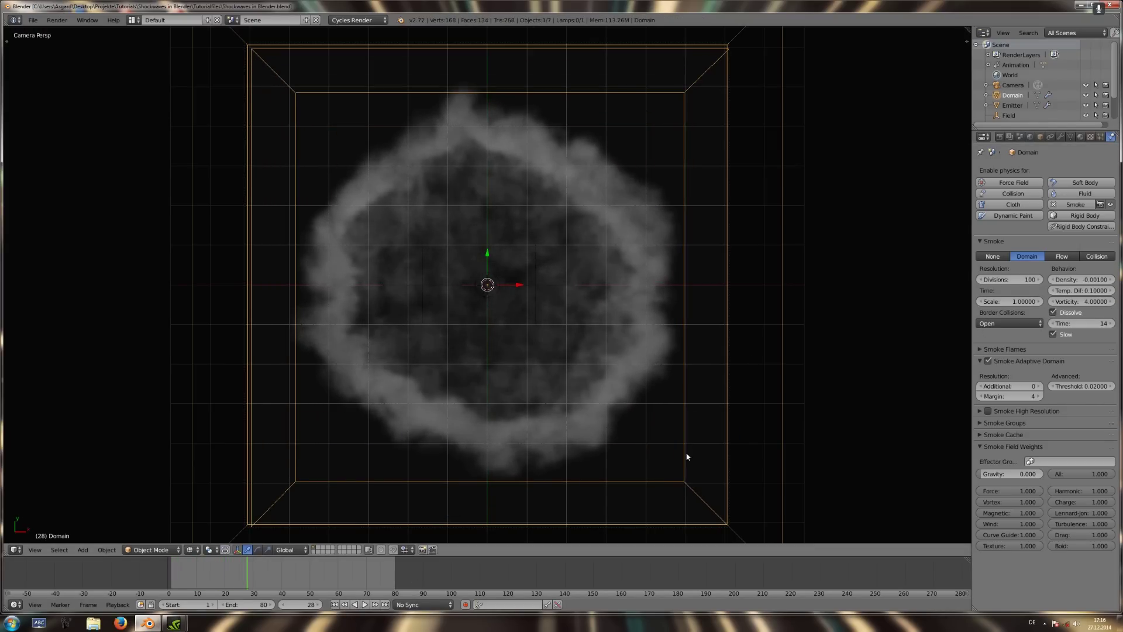
Enable smoke High Resolution with 3 divisions and the FFT noise method.
click(978, 411)
key(shift+Left)
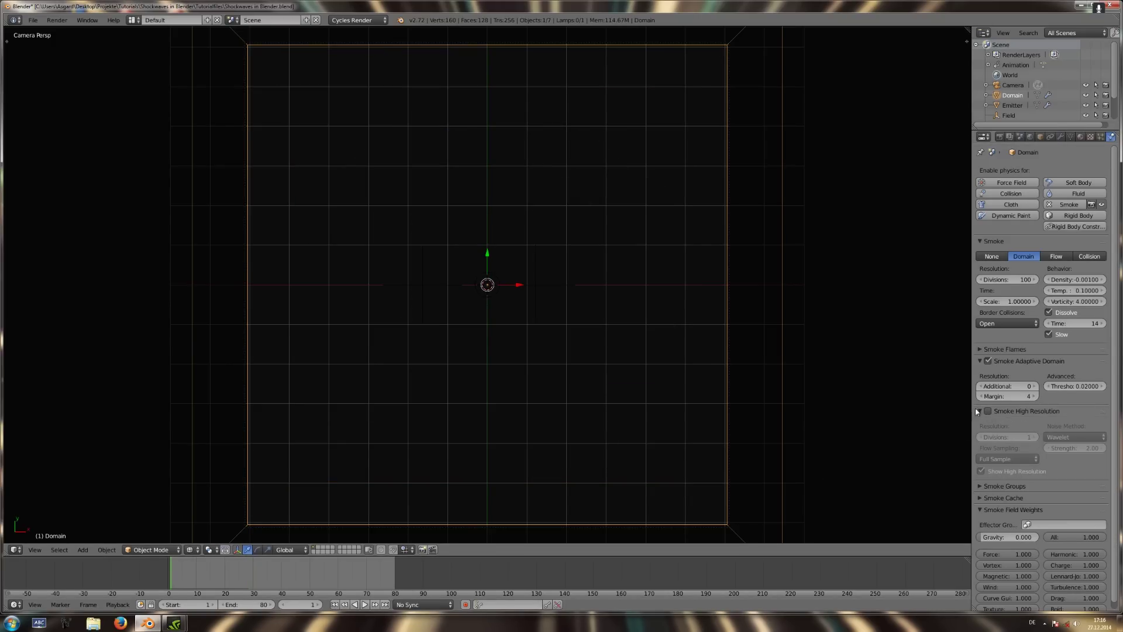
click(987, 411)
click(1034, 437)
click(1034, 437)
click(1075, 436)
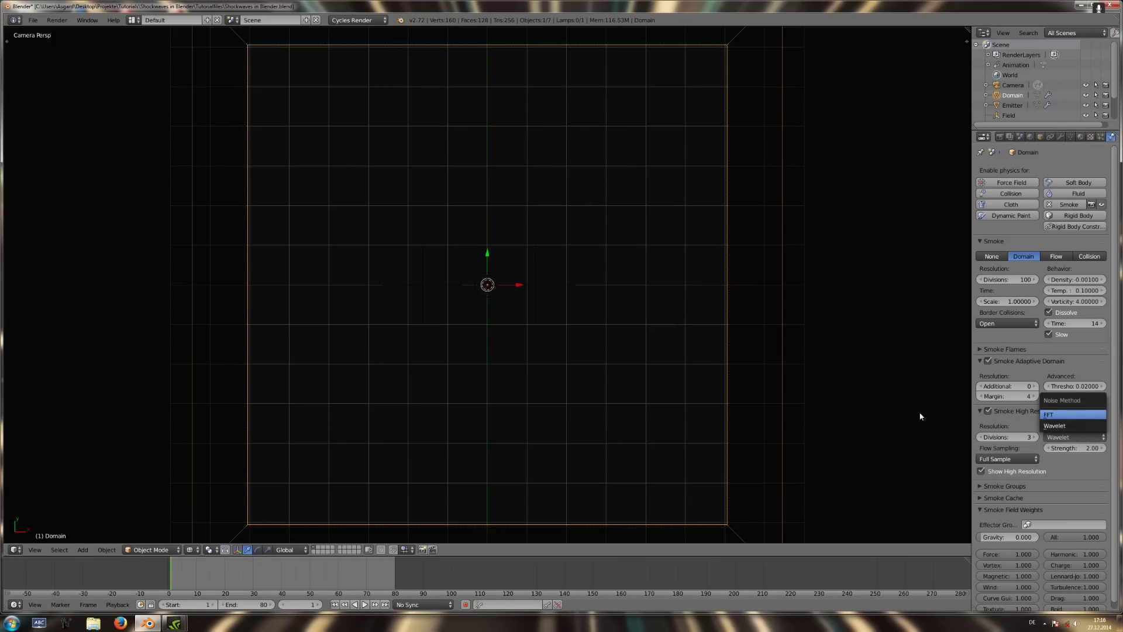
click(1057, 414)
Set the smoke cache end frame to 80, bake it, and play the result.
click(1044, 497)
scroll(1044, 497, down, 5)
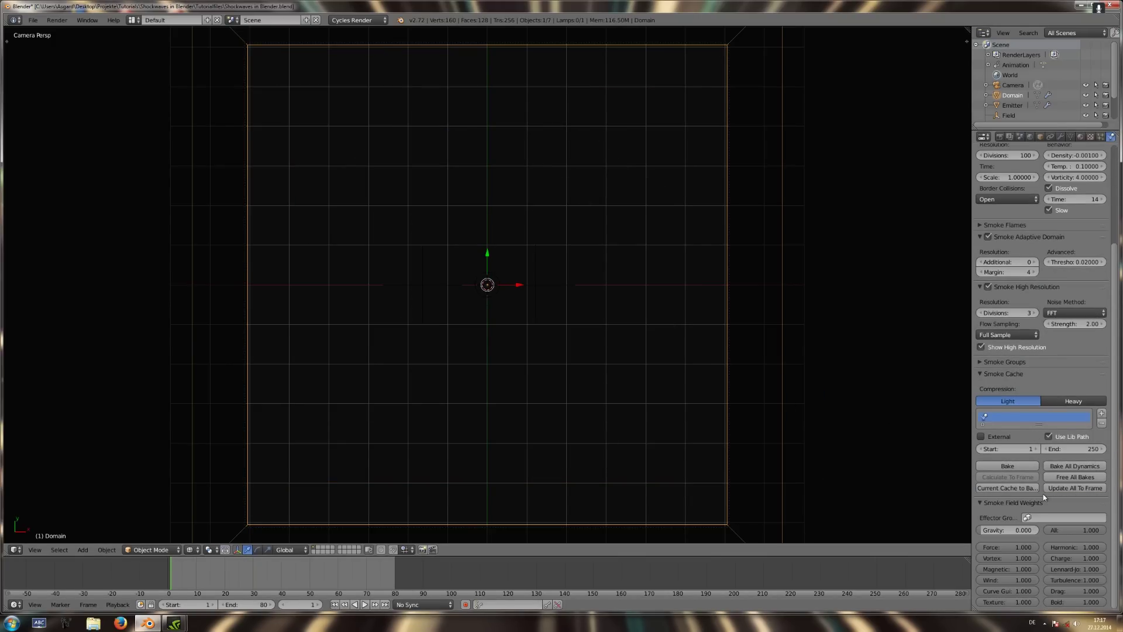
click(1060, 448)
key(Return)
click(1007, 465)
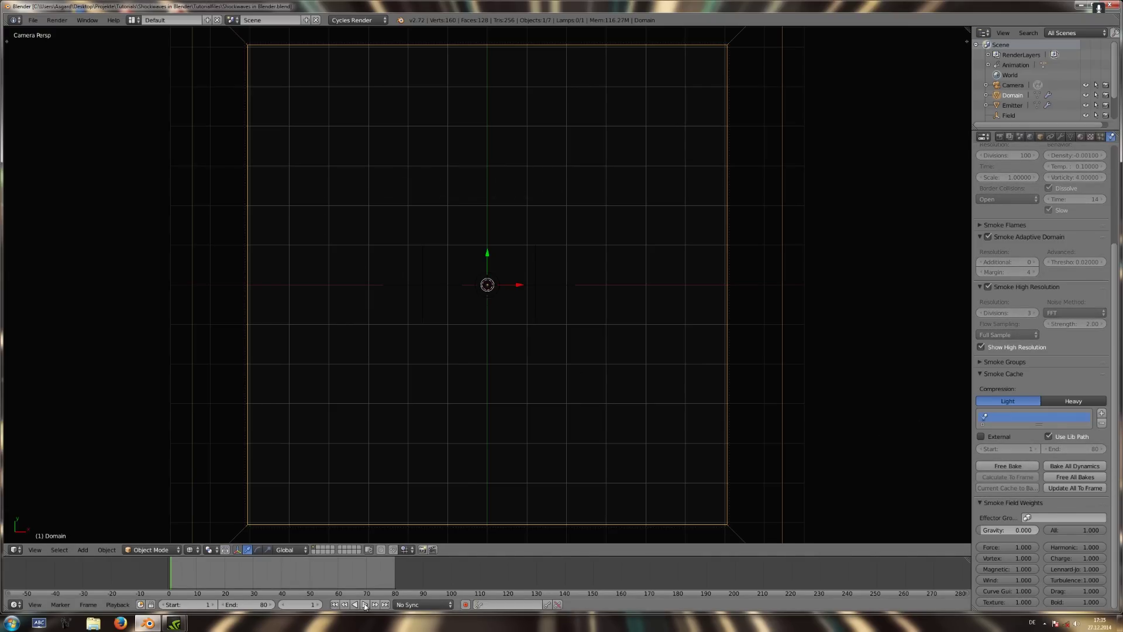
click(364, 604)
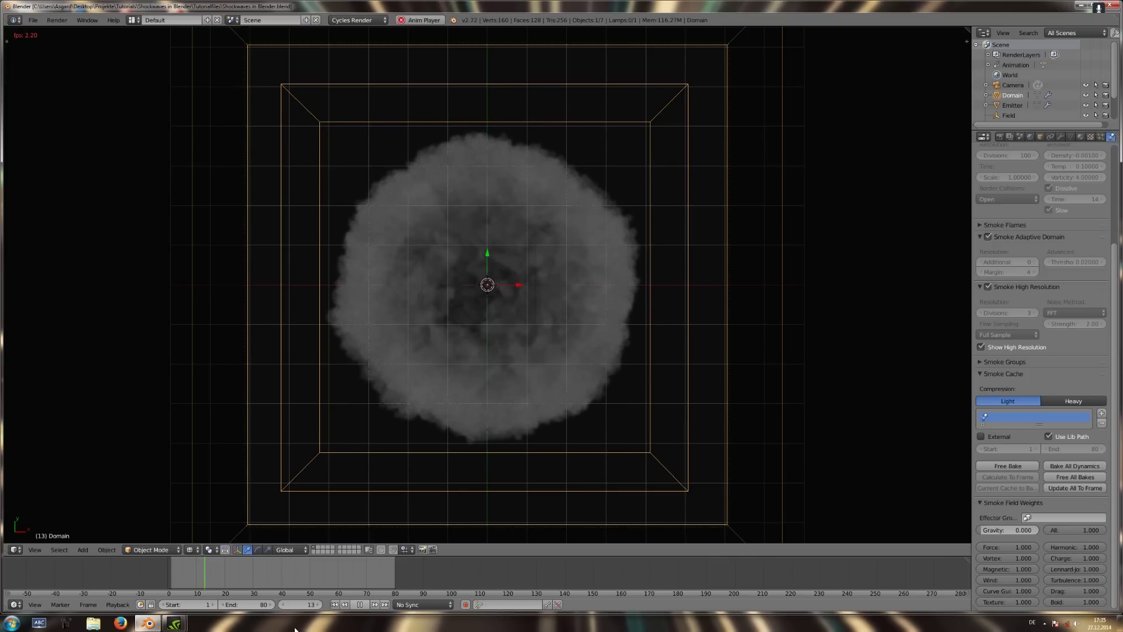
Scrub the baked high-resolution smoke from frame 44 through to frame 80.
key(alt+a)
key(shift+Up)
key(shift+Up)
key(shift+Up)
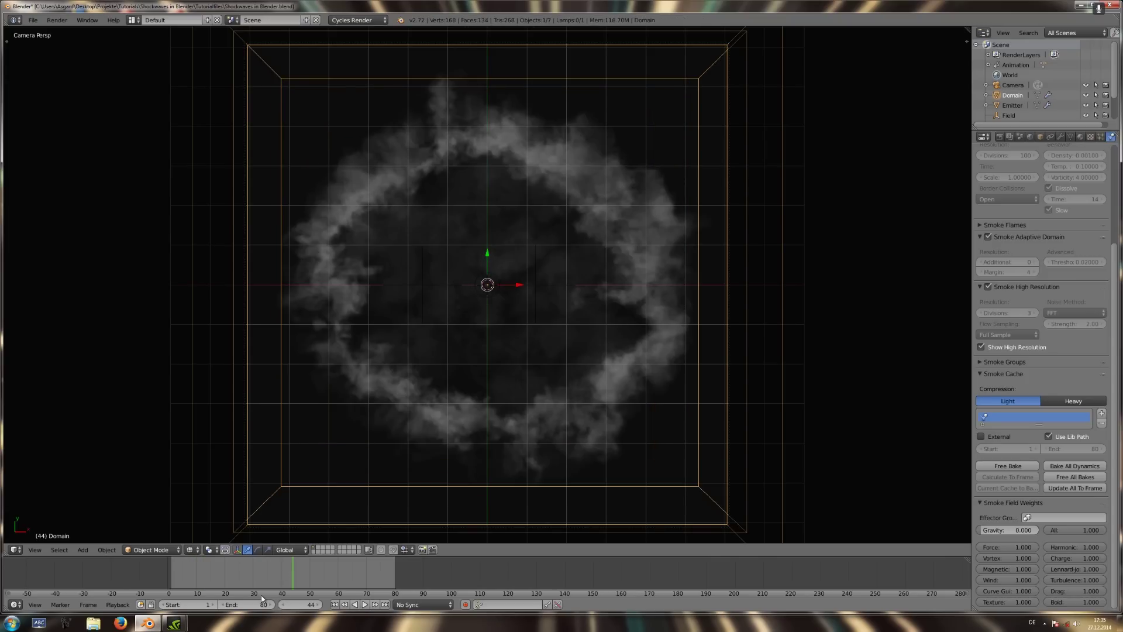
click(335, 576)
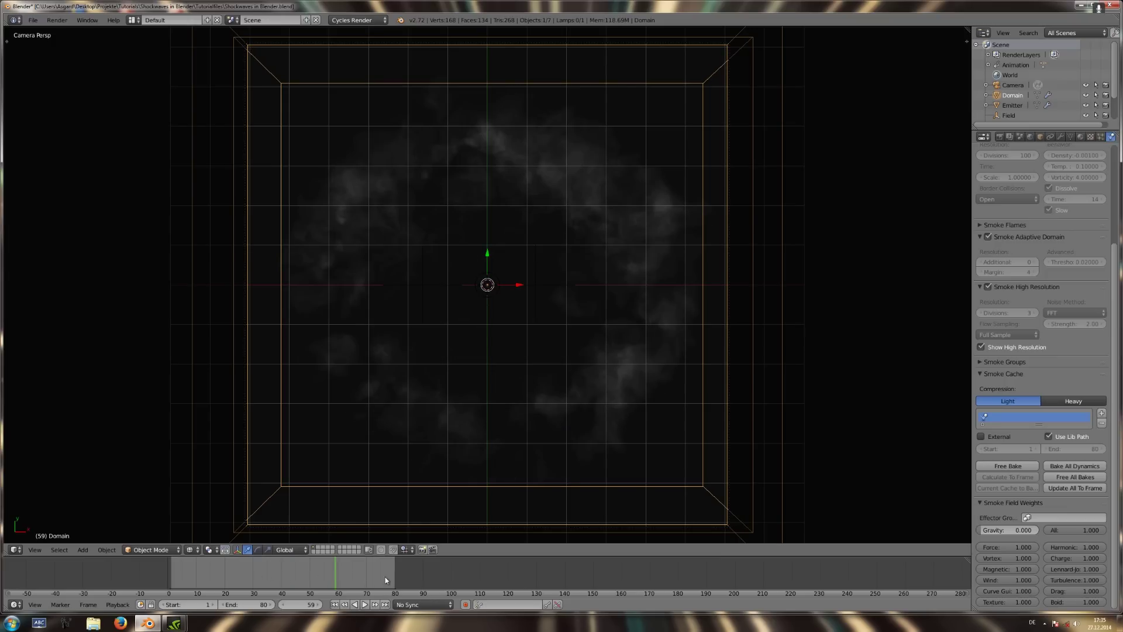
drag(387, 577, 239, 579)
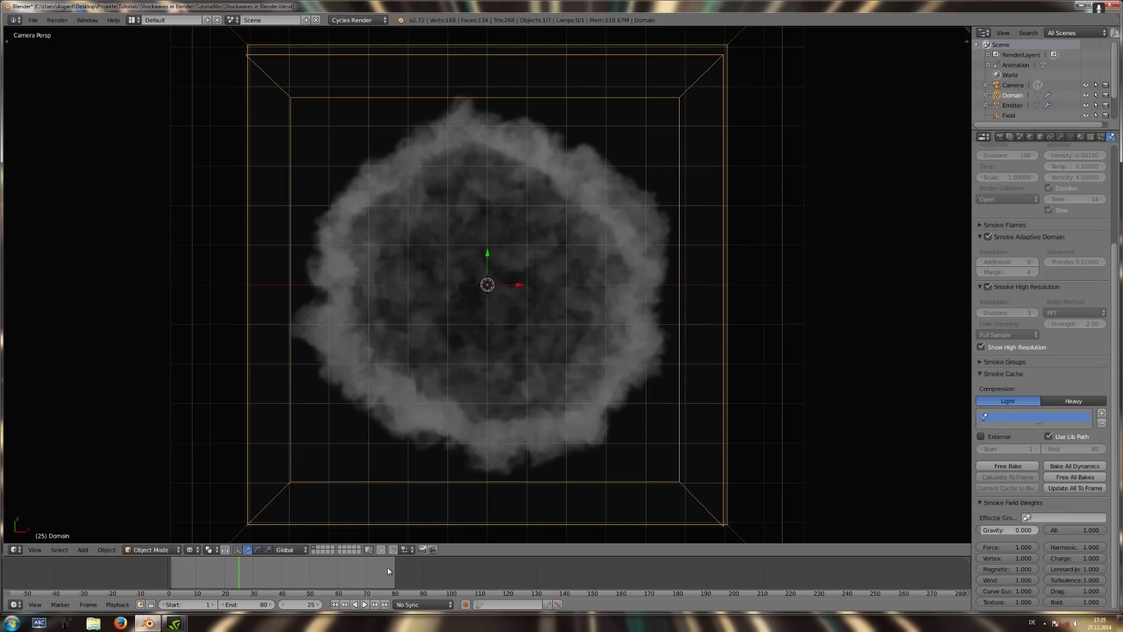
click(387, 570)
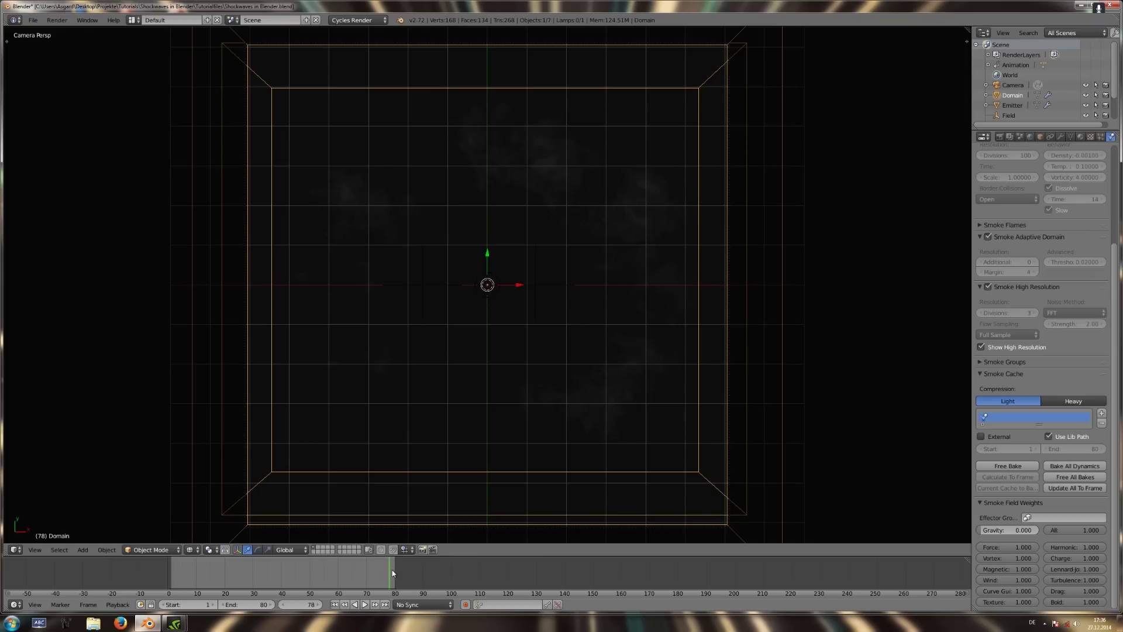
click(392, 573)
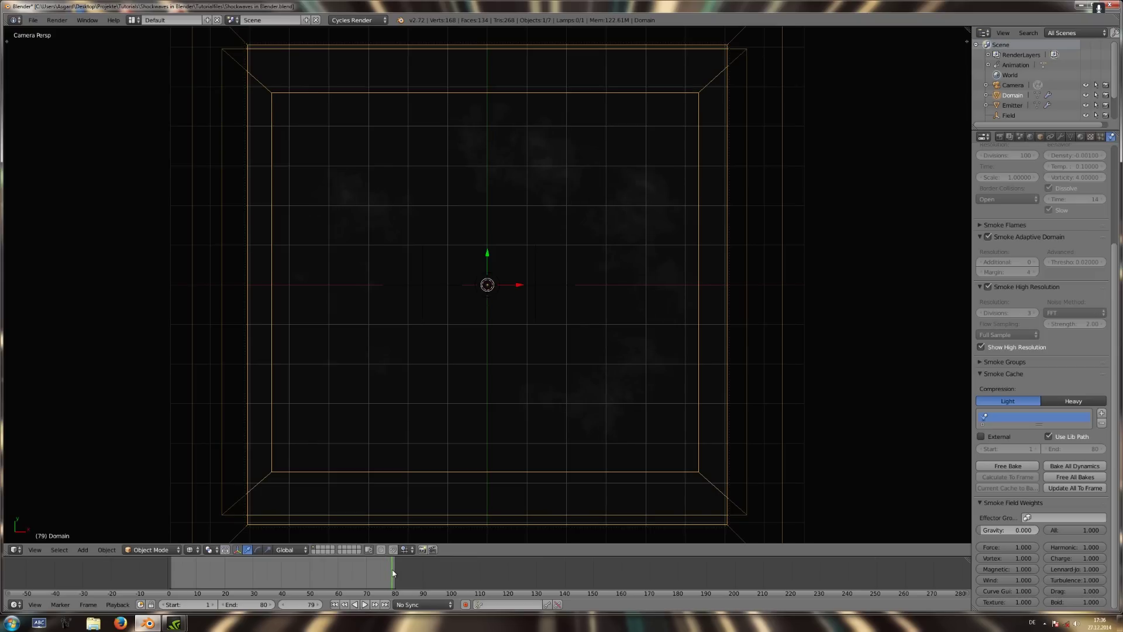
click(394, 573)
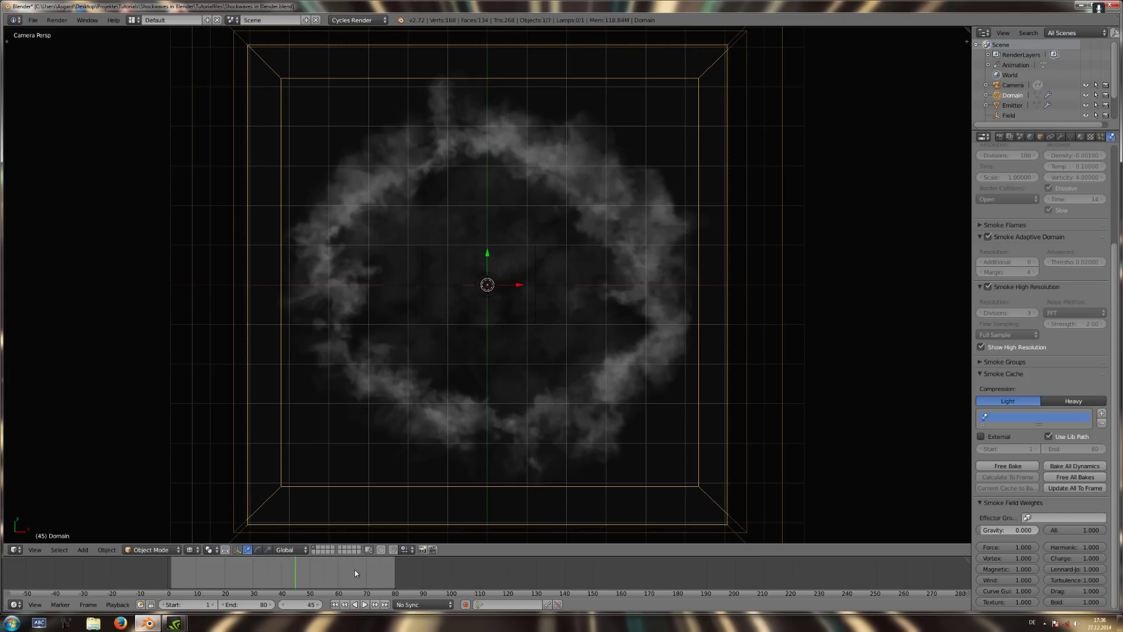
Save the blend file and show only renderable objects in the viewport.
key(ctrl+s)
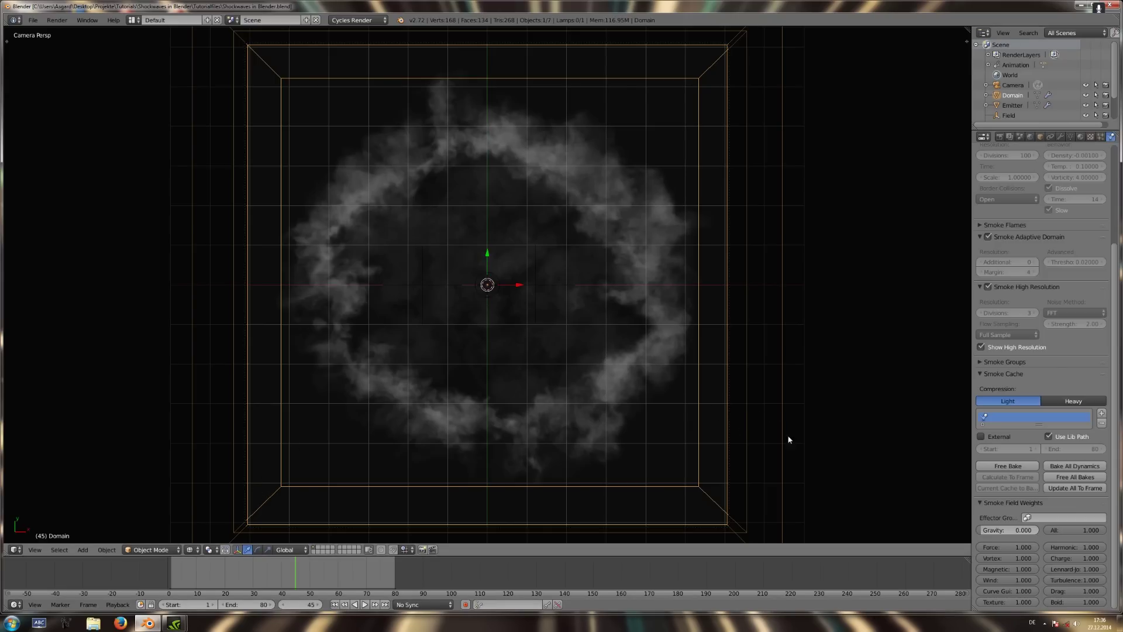
key(n)
click(903, 392)
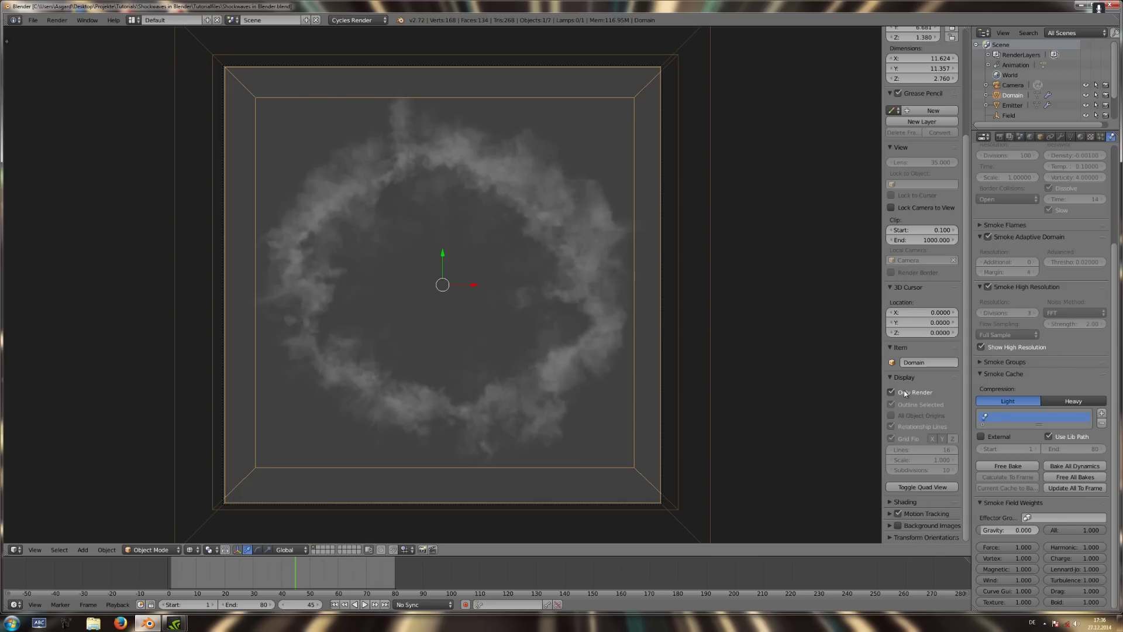
Turn off the render-only preview and set output to 100% resolution, H.264 video.
click(904, 391)
key(n)
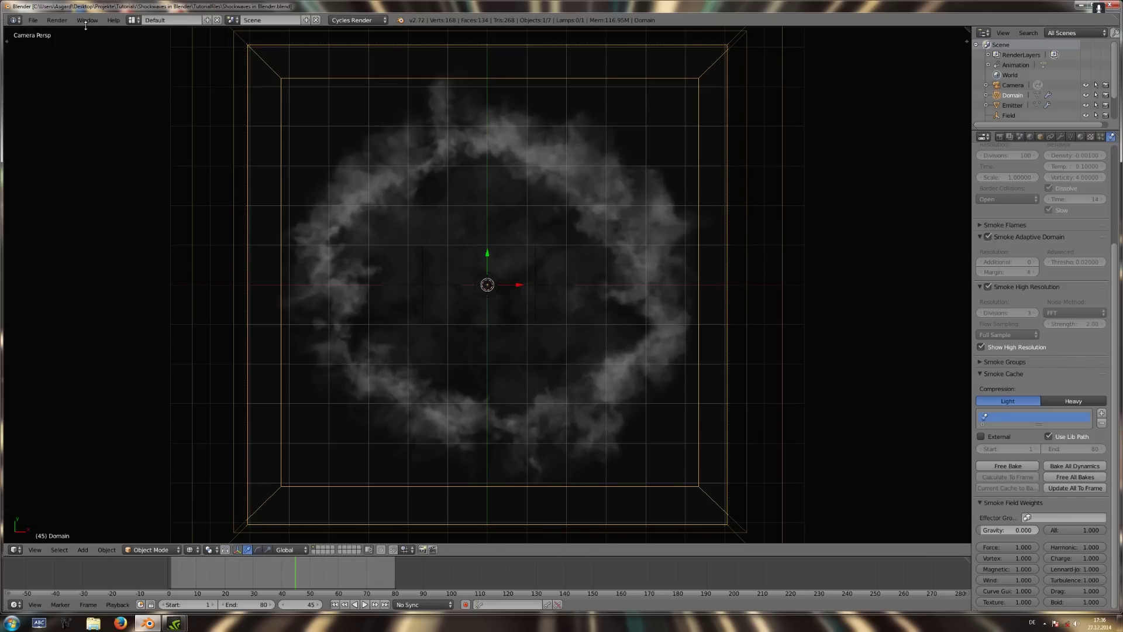
click(57, 21)
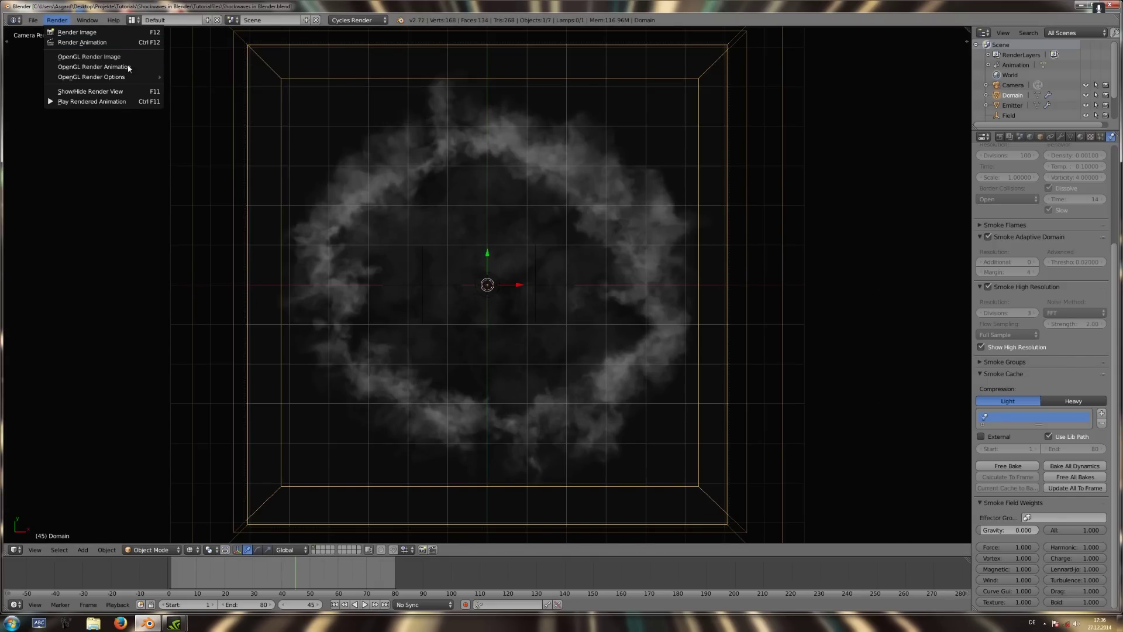
click(999, 137)
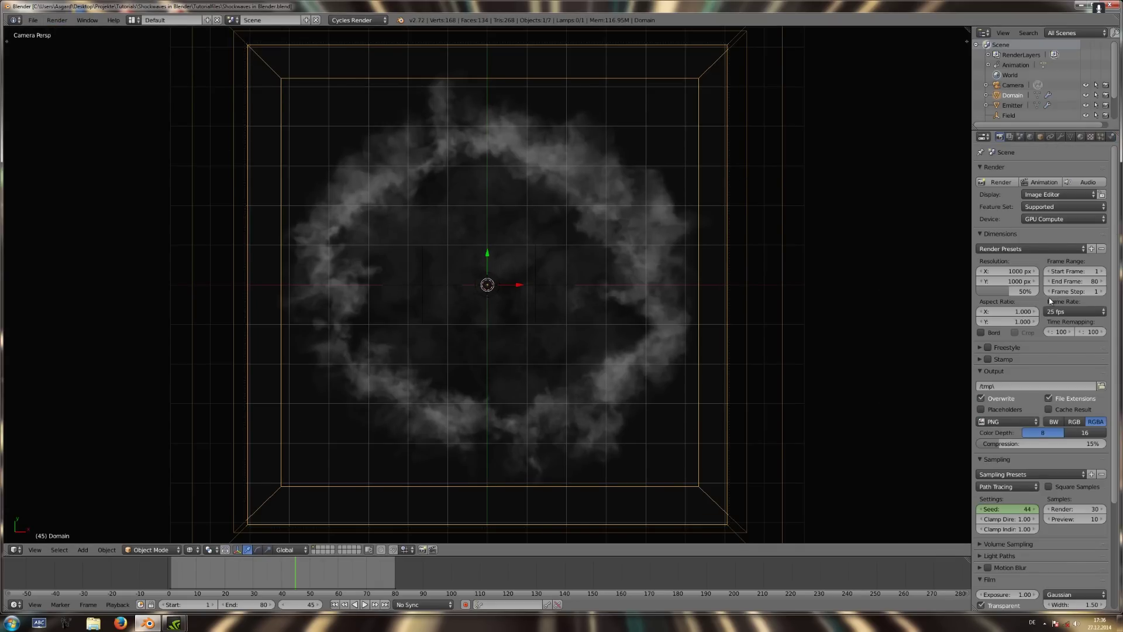
drag(1007, 291, 1032, 291)
scroll(1011, 316, down, 2)
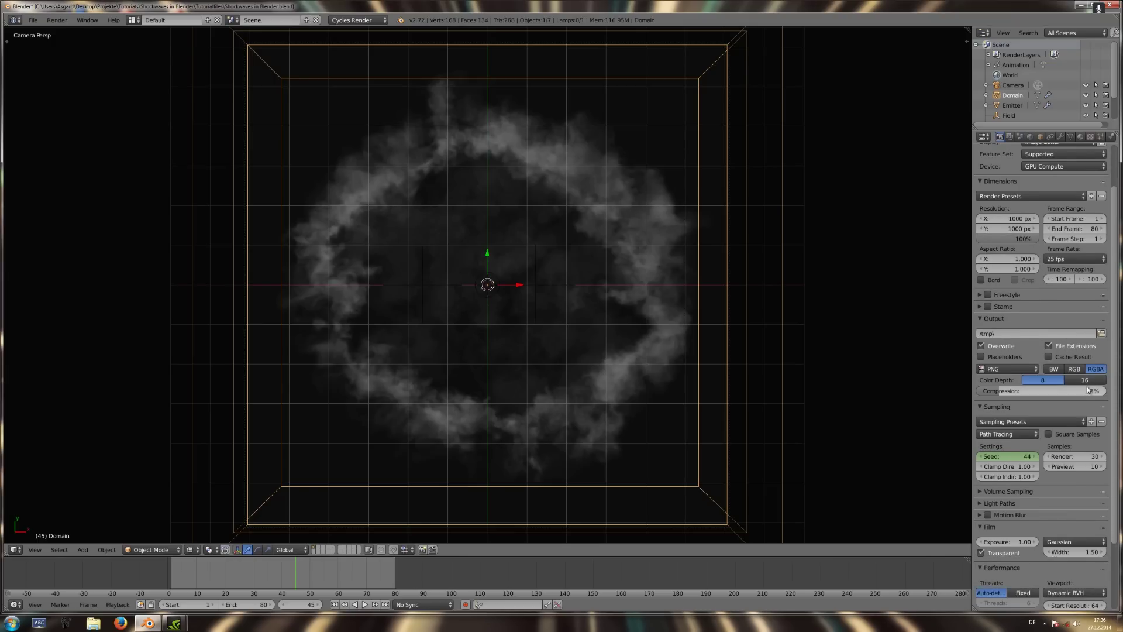
click(1017, 366)
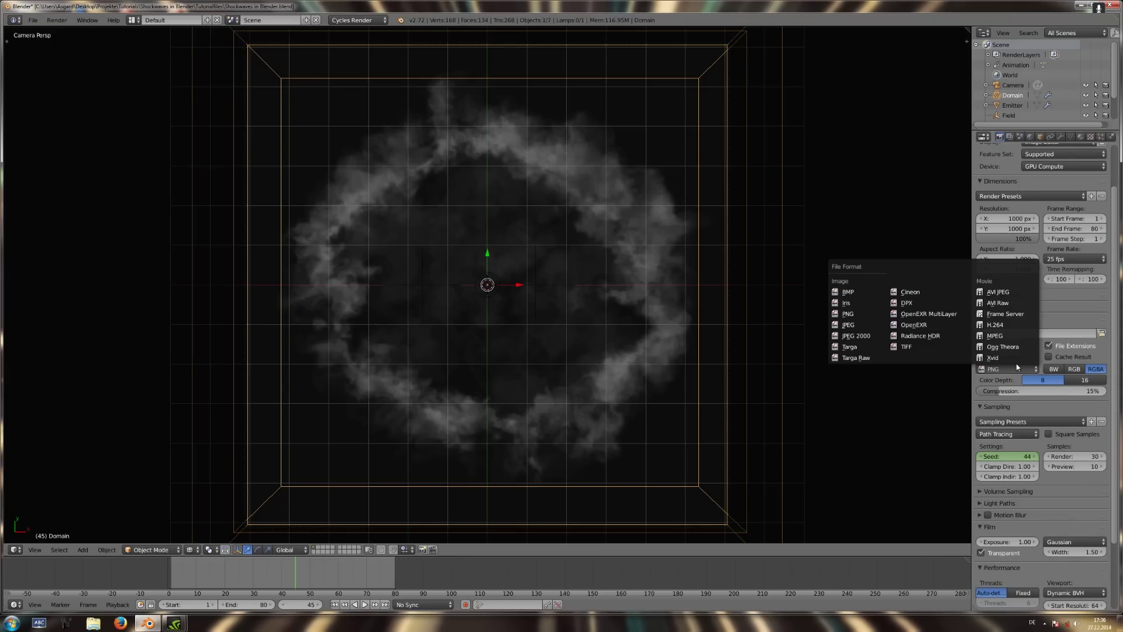
click(997, 325)
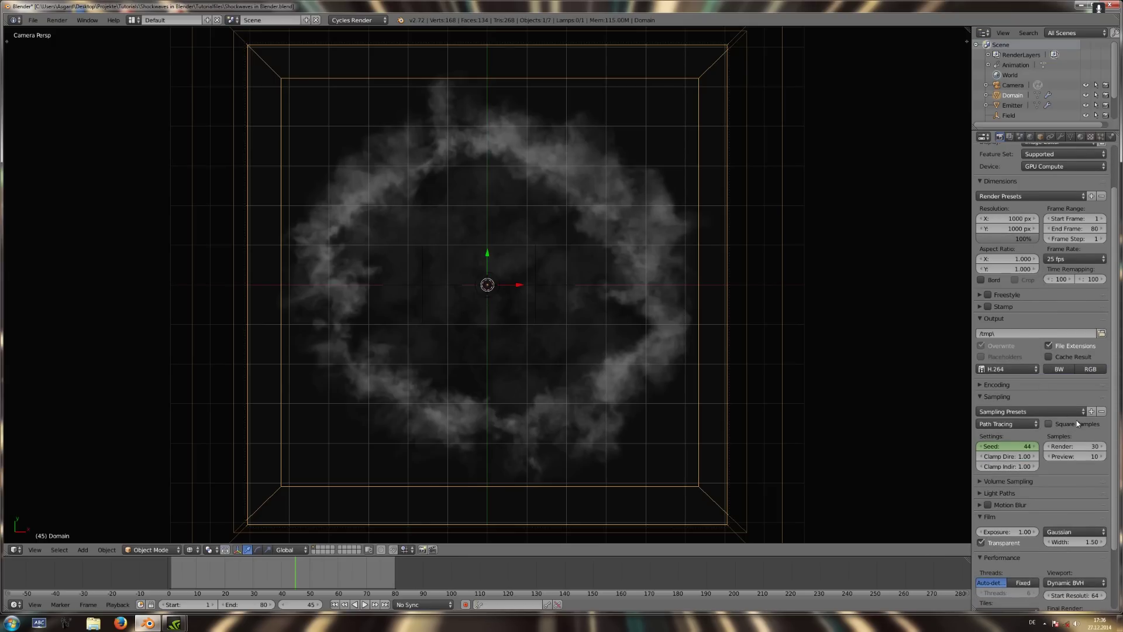
Set the output path to OpenGL_prev in the Tutorialfiles folder.
click(1102, 333)
click(35, 151)
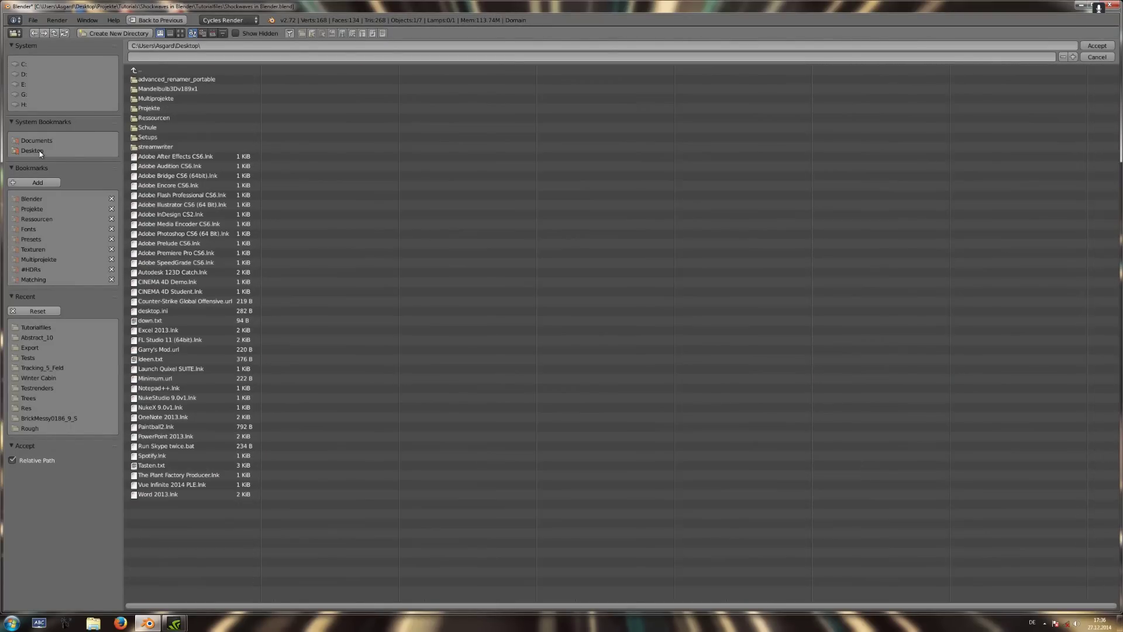
click(75, 330)
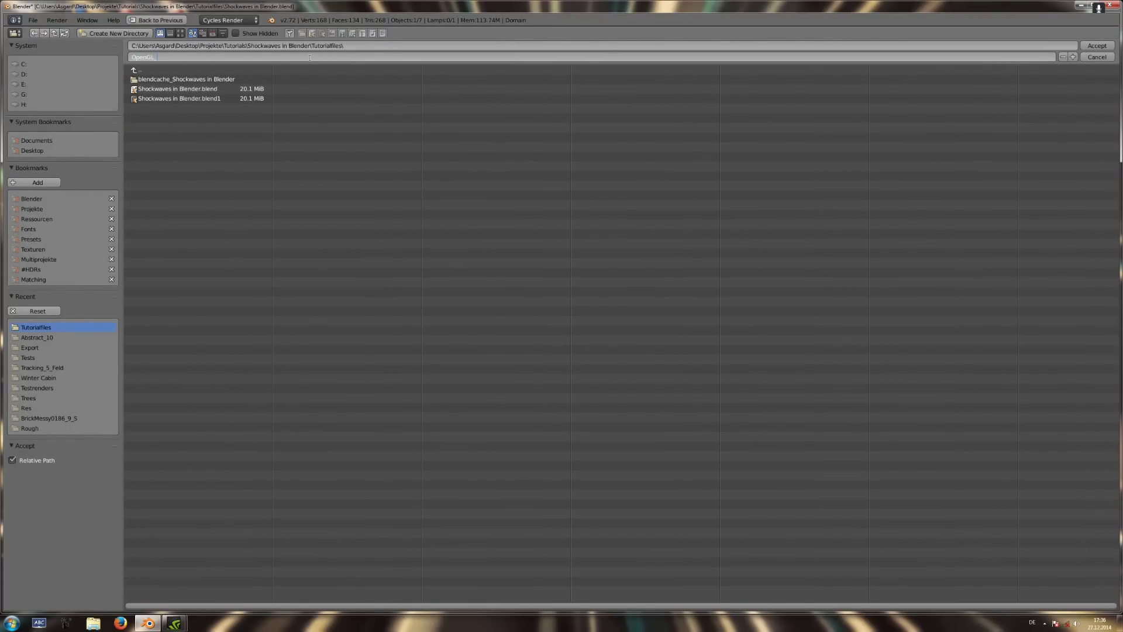
text(_prev)
key(Return)
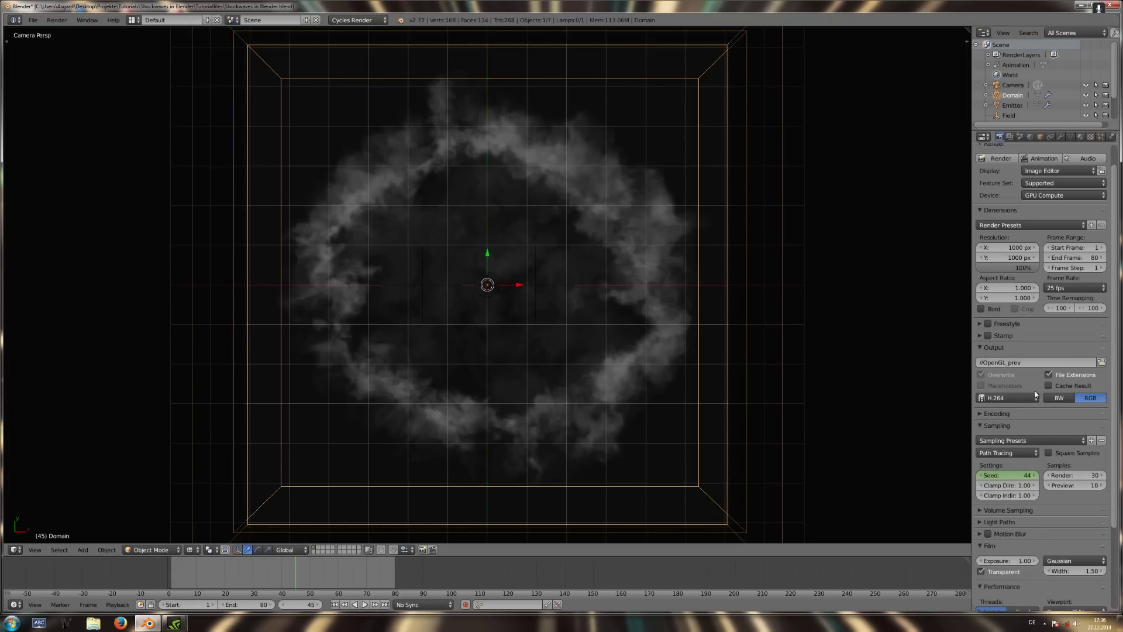
Apply the H.264 encoding preset (6000 bitrate, no audio) in the Encoding panel.
scroll(1058, 403, down, 2)
click(994, 378)
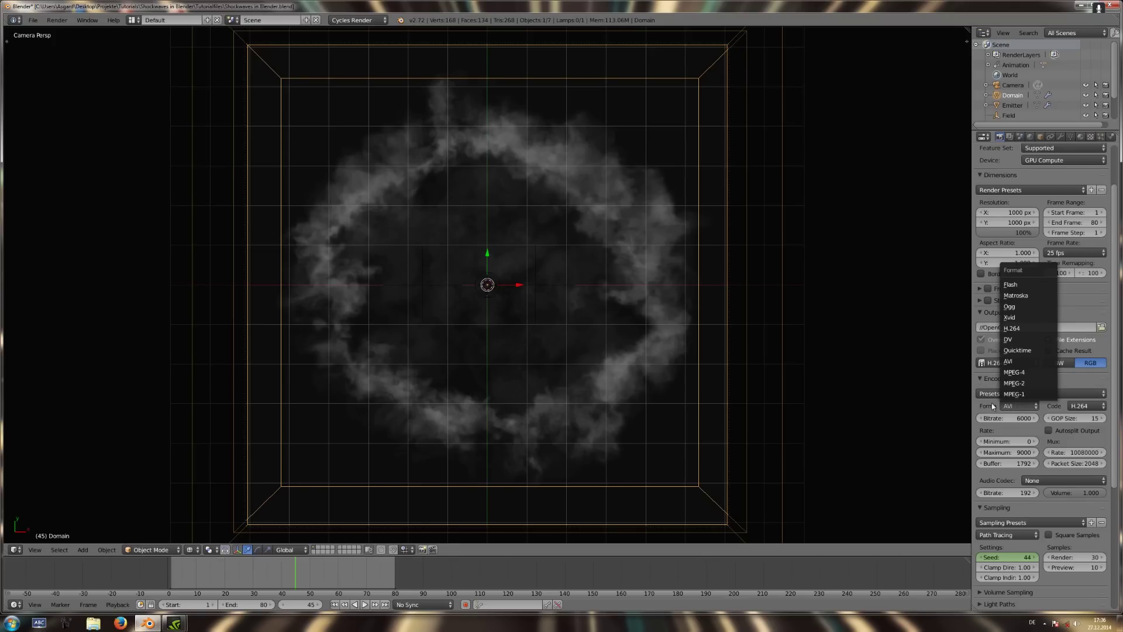
click(1017, 392)
click(1022, 445)
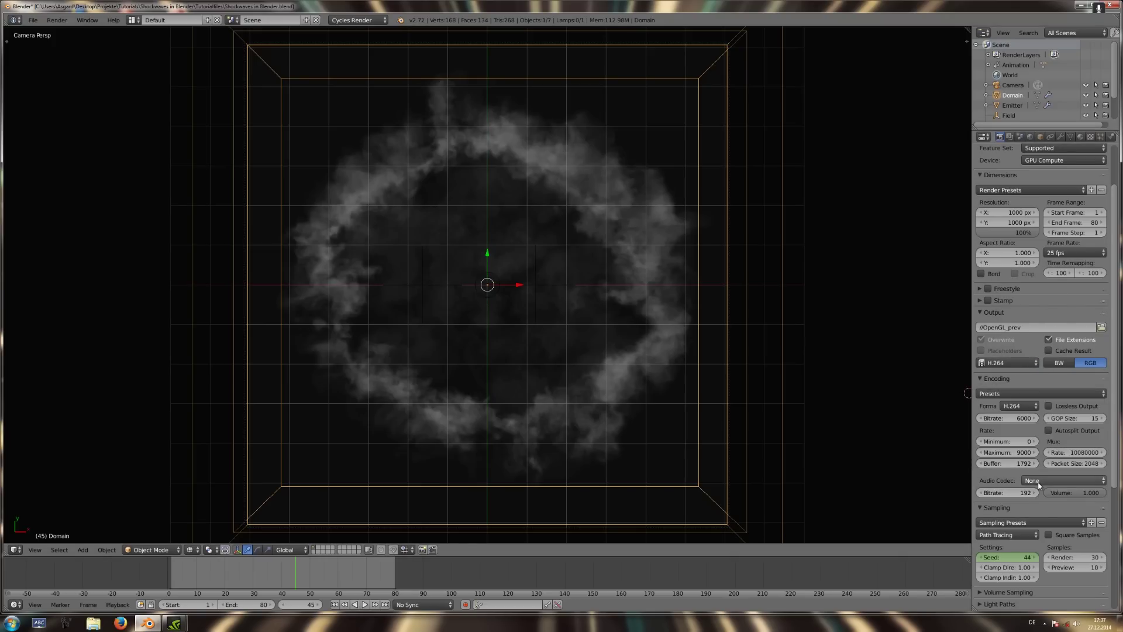
scroll(1041, 480, down, 4)
scroll(1047, 471, down, 3)
scroll(1055, 471, up, 8)
scroll(1025, 437, up, 2)
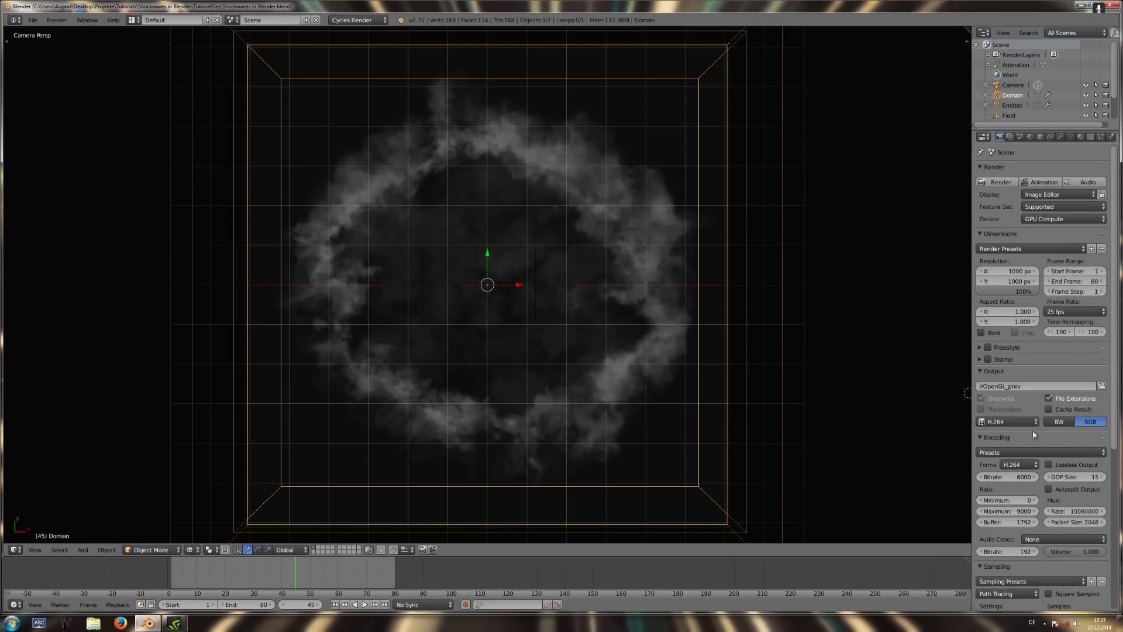
click(57, 20)
Render an OpenGL preview animation, watch it, then close Media Player and Explorer.
click(88, 67)
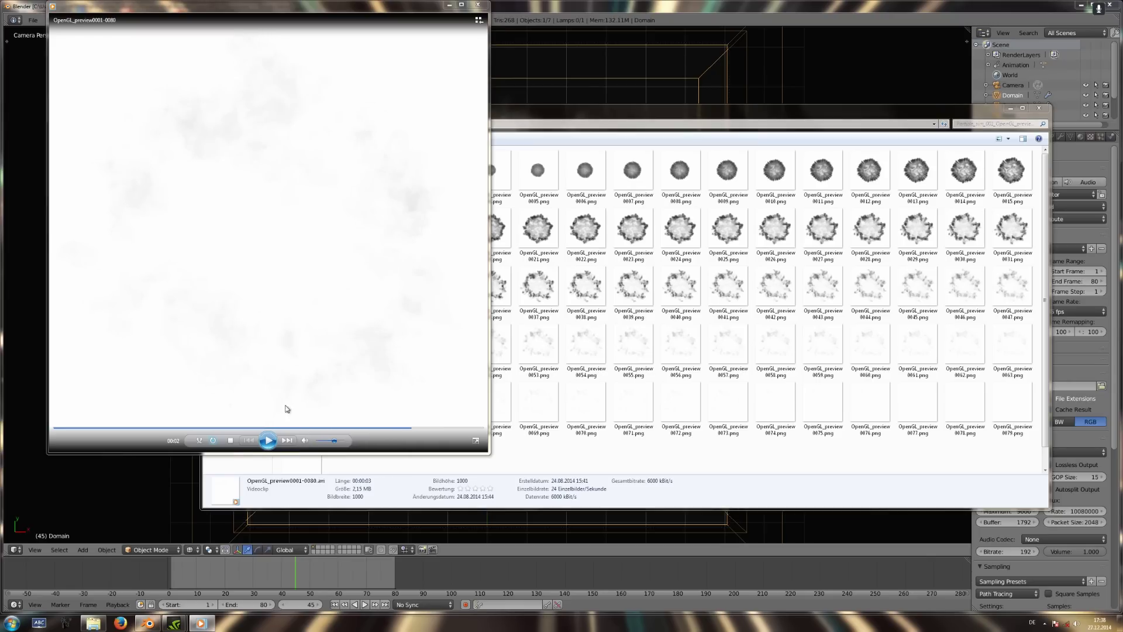
click(477, 4)
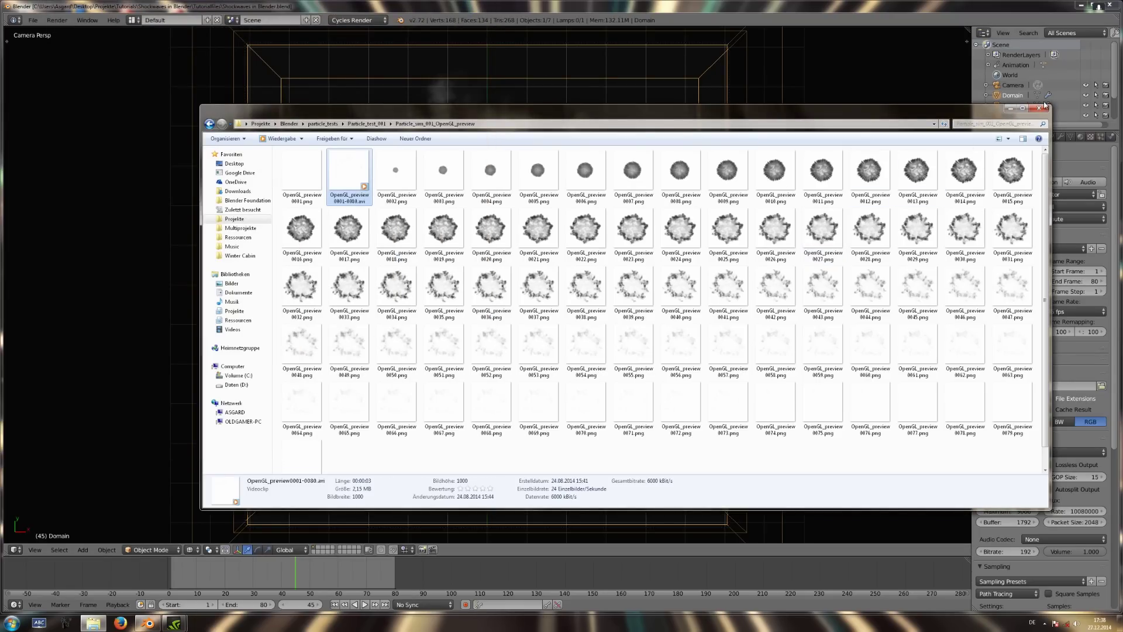
click(1045, 110)
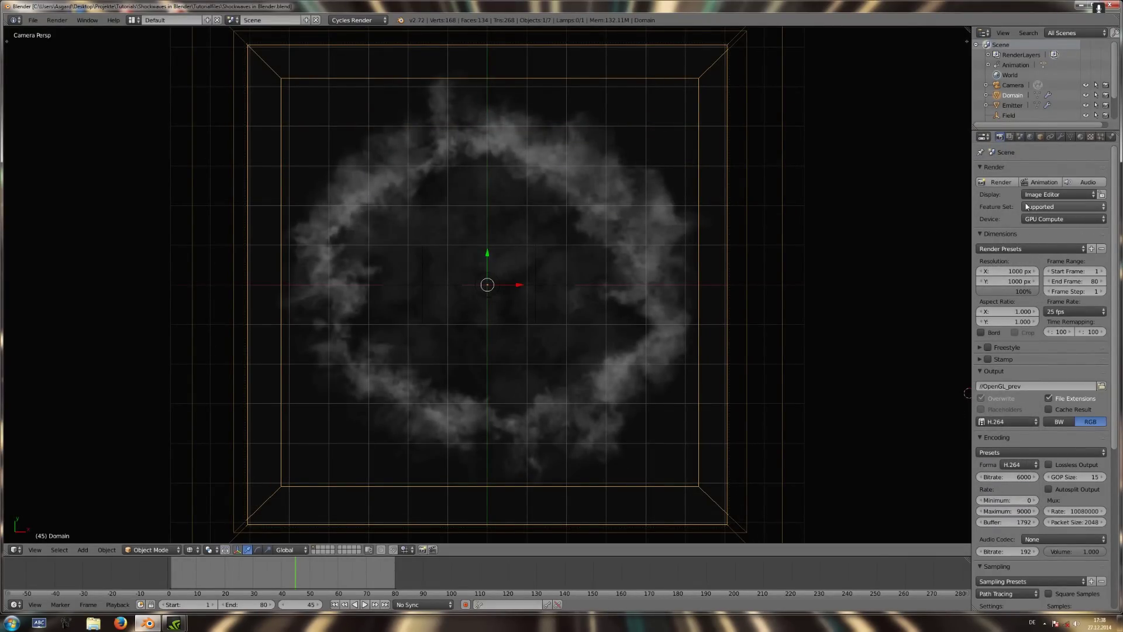
Show only renderable items, set the World colour to pure black (0, 0, 0), and save.
key(n)
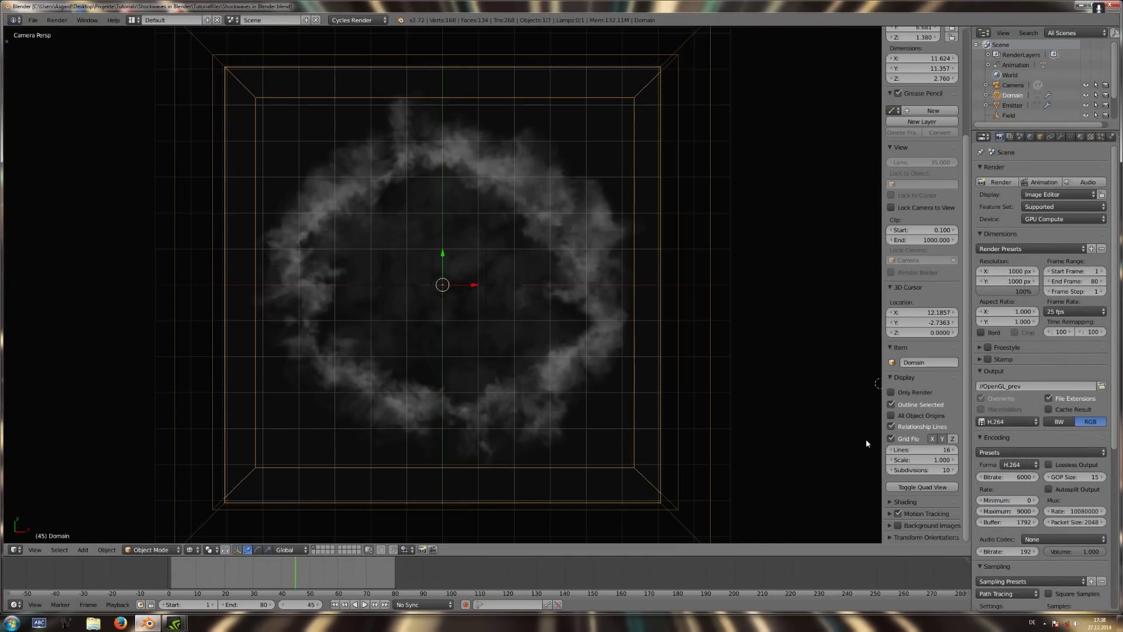
click(914, 391)
click(1029, 137)
click(1079, 236)
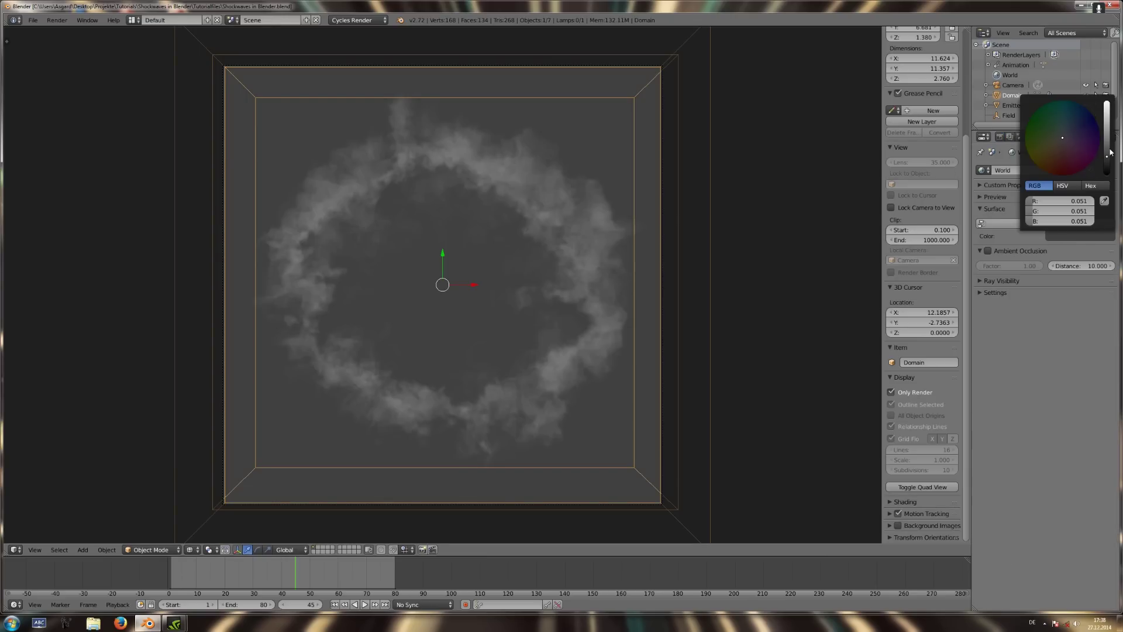
mouse_move(1107, 151)
mouse_down()
mouse_move(1106, 173)
mouse_move(1107, 103)
mouse_move(1107, 173)
mouse_up()
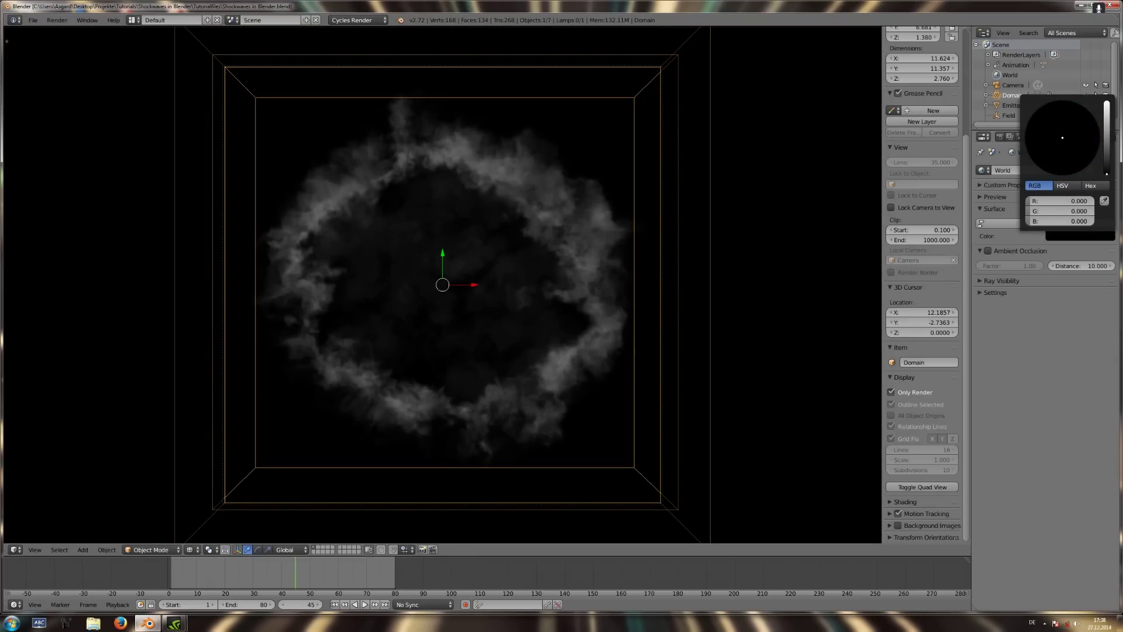
key(ctrl+s)
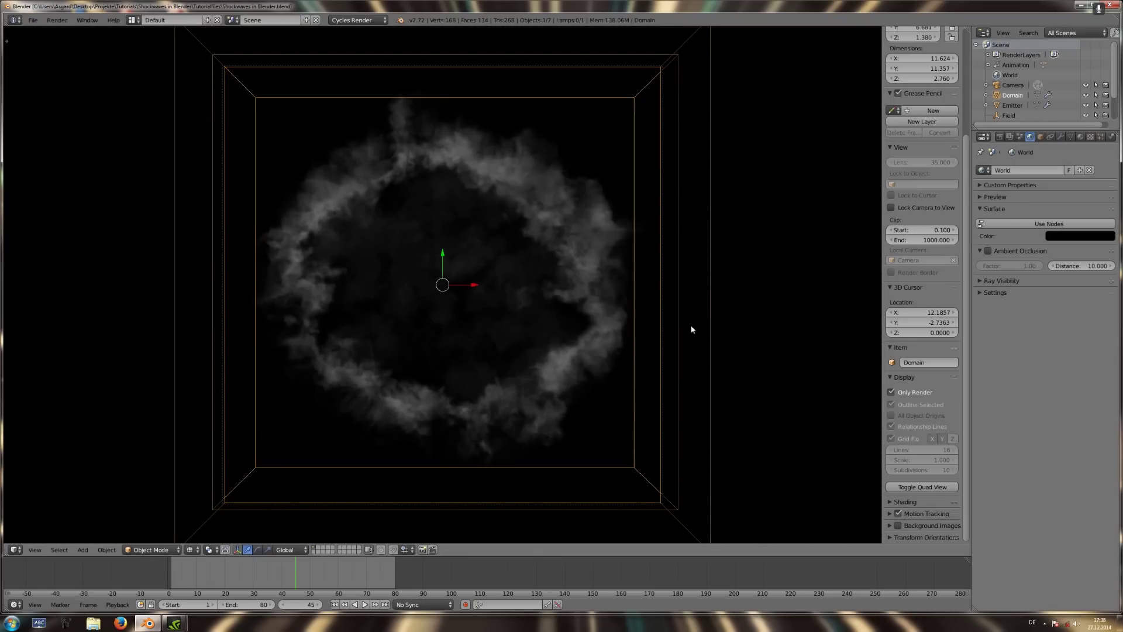
click(999, 136)
Switch to the Material Editing layout, view through the camera, and set the device to CPU.
click(133, 20)
click(159, 85)
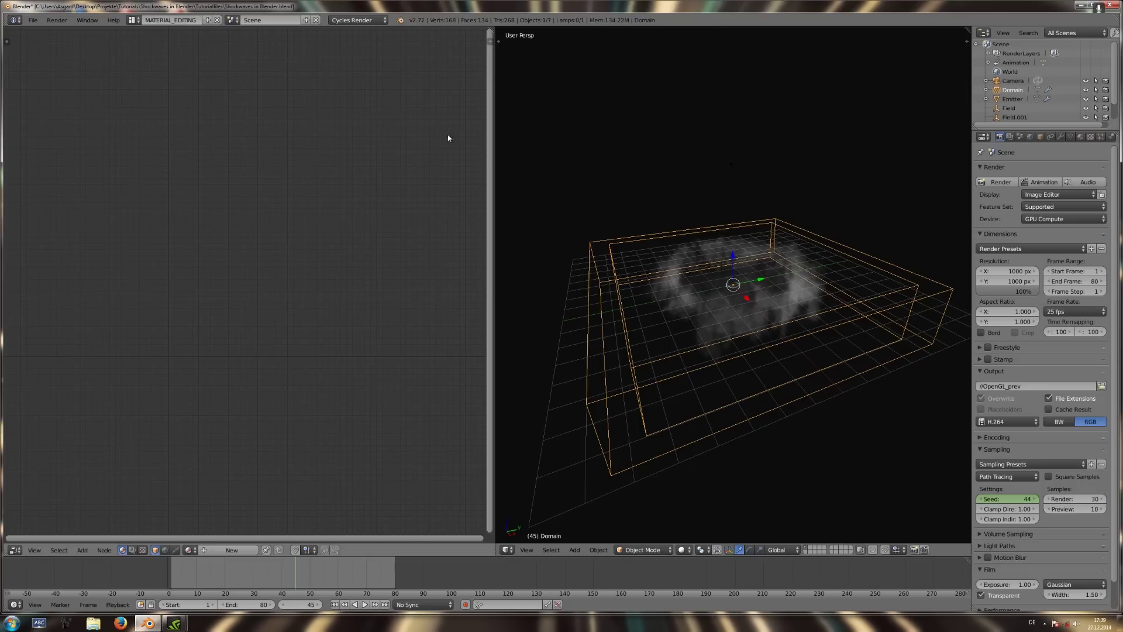
key(KP_0)
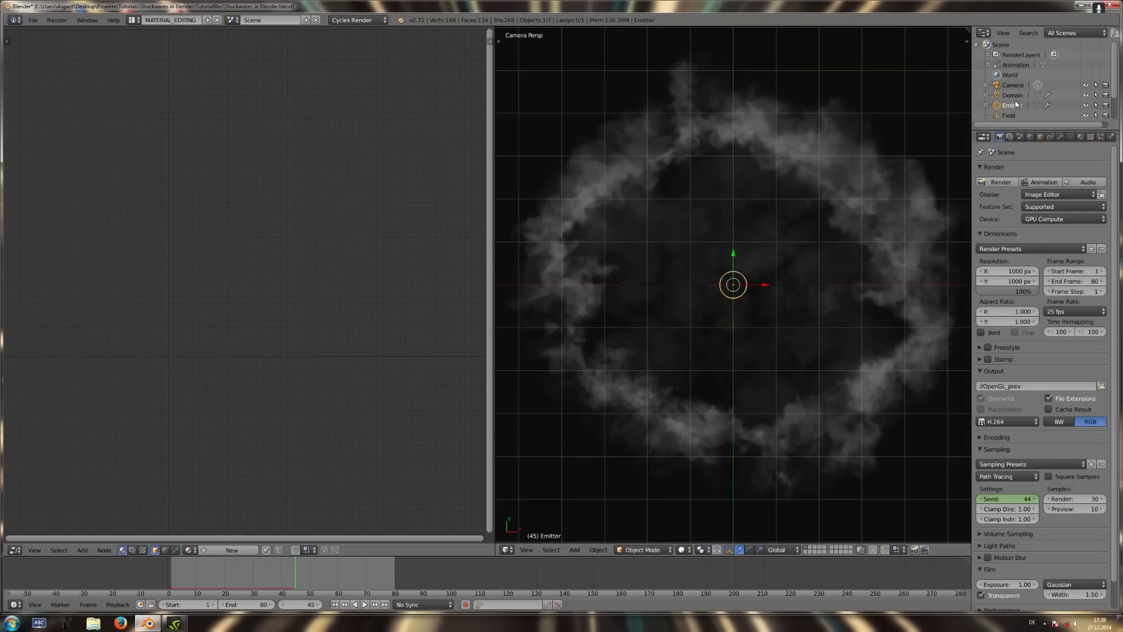
scroll(805, 226, down, 2)
scroll(672, 251, up, 1)
click(1053, 219)
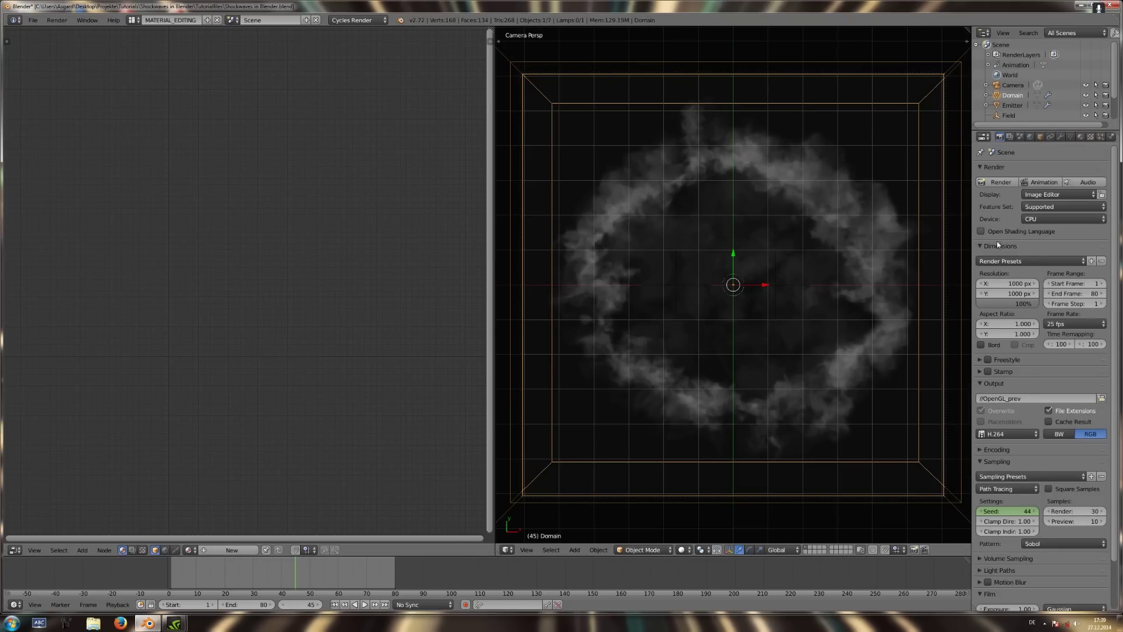
Give the Domain a new material named smoke and delete its Diffuse BSDF node.
click(229, 550)
key(BackSpace)
key(Return)
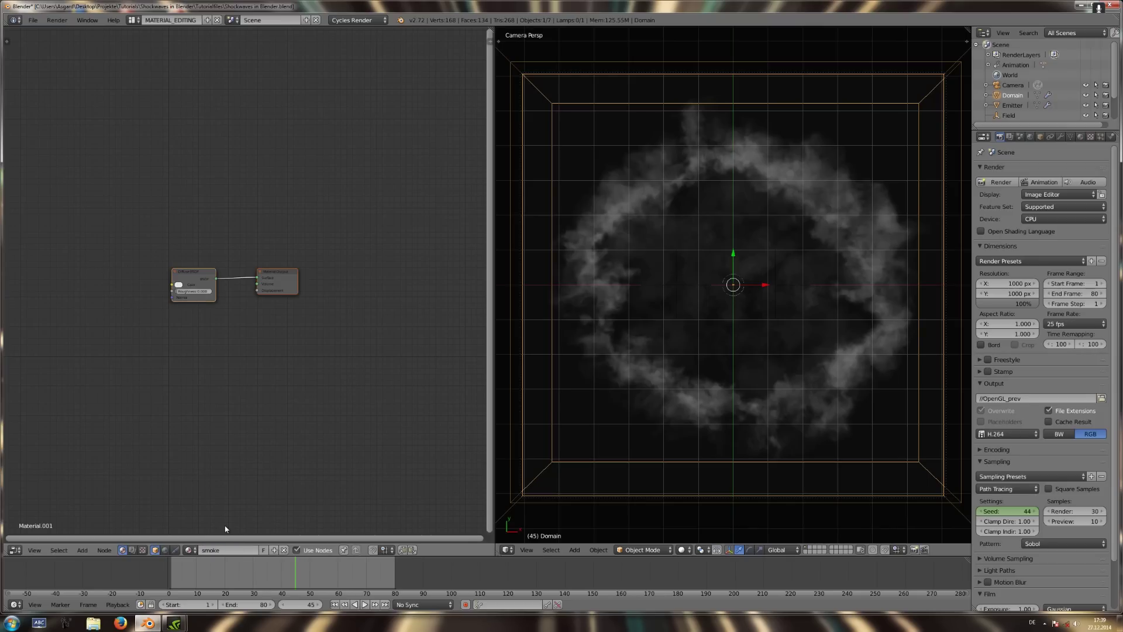
click(188, 550)
click(189, 550)
click(223, 456)
key(Home)
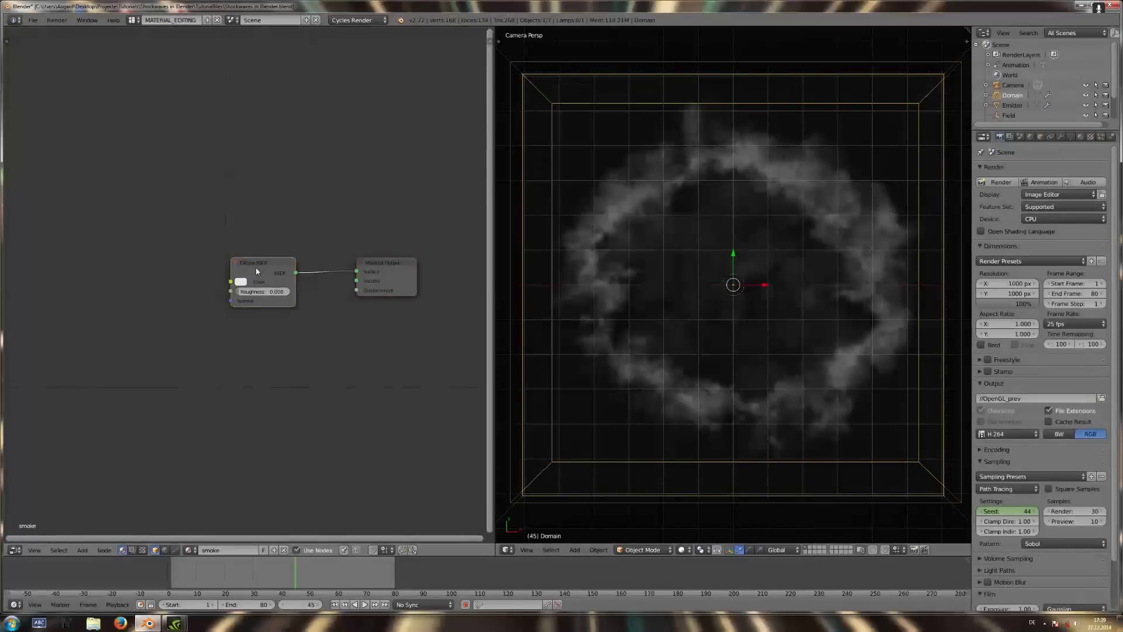
key(x)
Append the SmokeShader node group from the smoking.blend library.
key(shift+a)
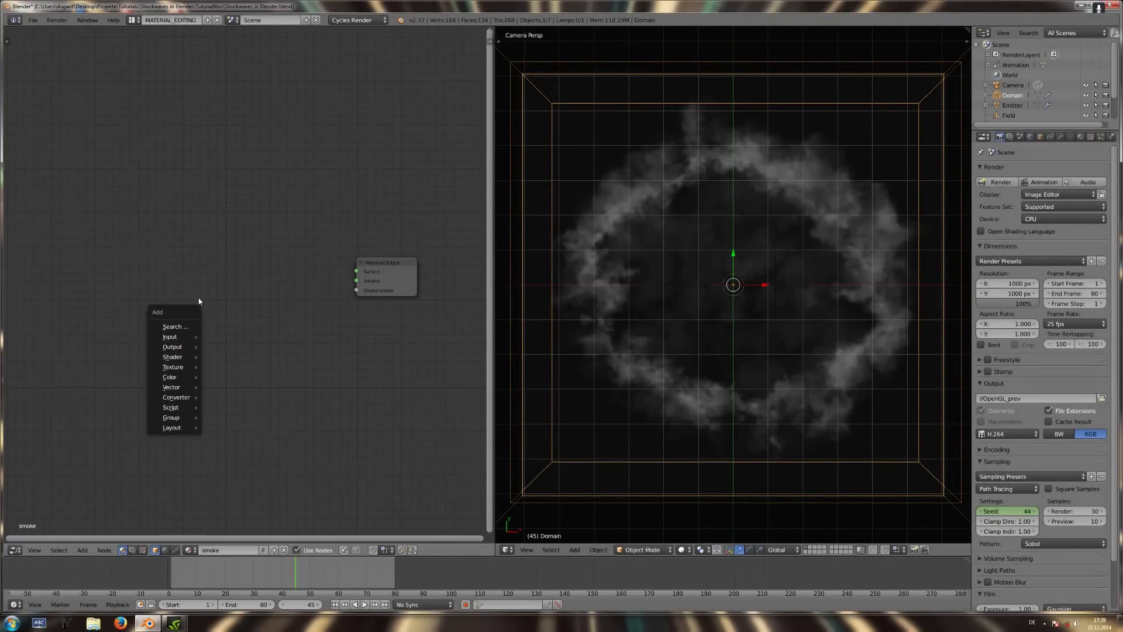
key(Escape)
key(shift+F1)
click(47, 239)
click(150, 89)
click(168, 185)
click(151, 146)
mouse_move(171, 417)
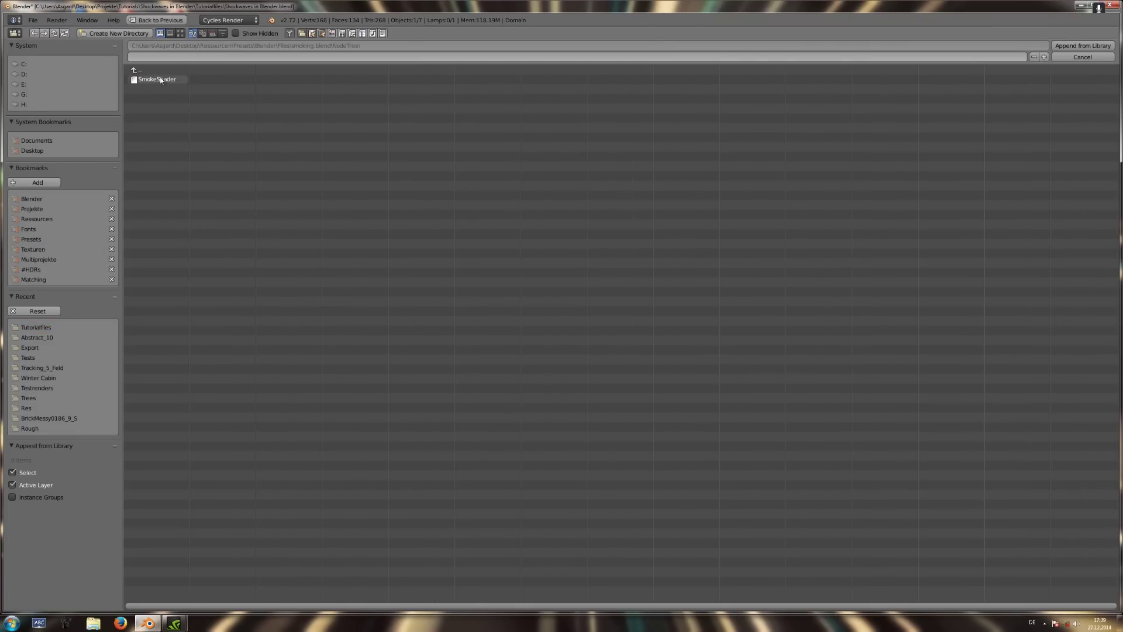
double_click(150, 79)
Add the SmokeShader group node, link it to Volume, and view its internals maximised.
key(shift+a)
click(282, 431)
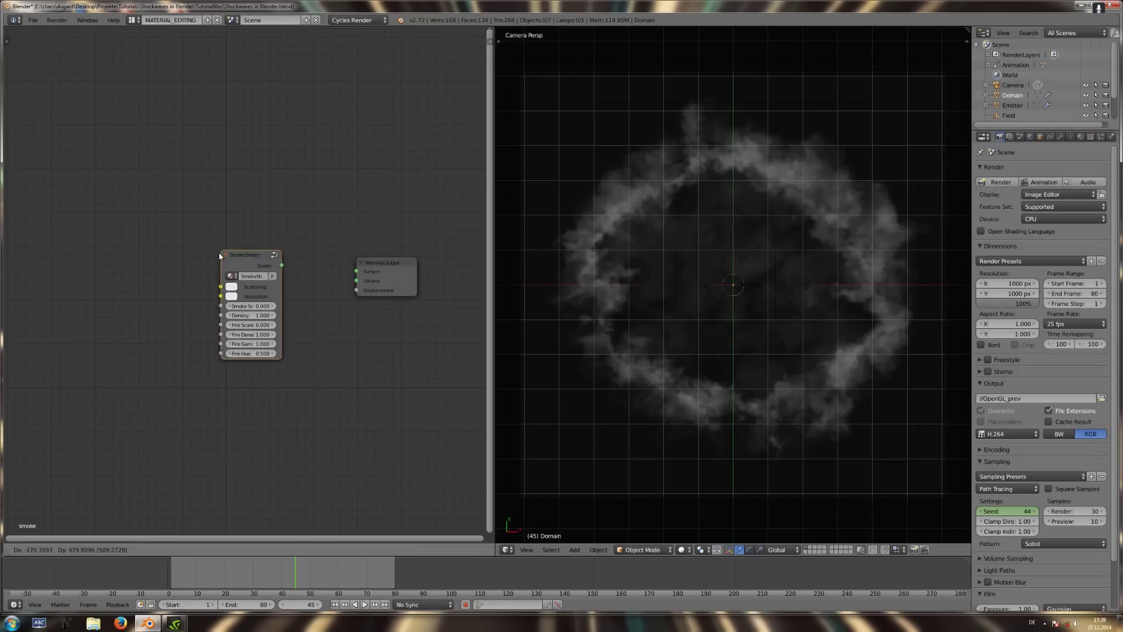
click(281, 281)
drag(268, 271, 378, 283)
scroll(362, 379, up, 1)
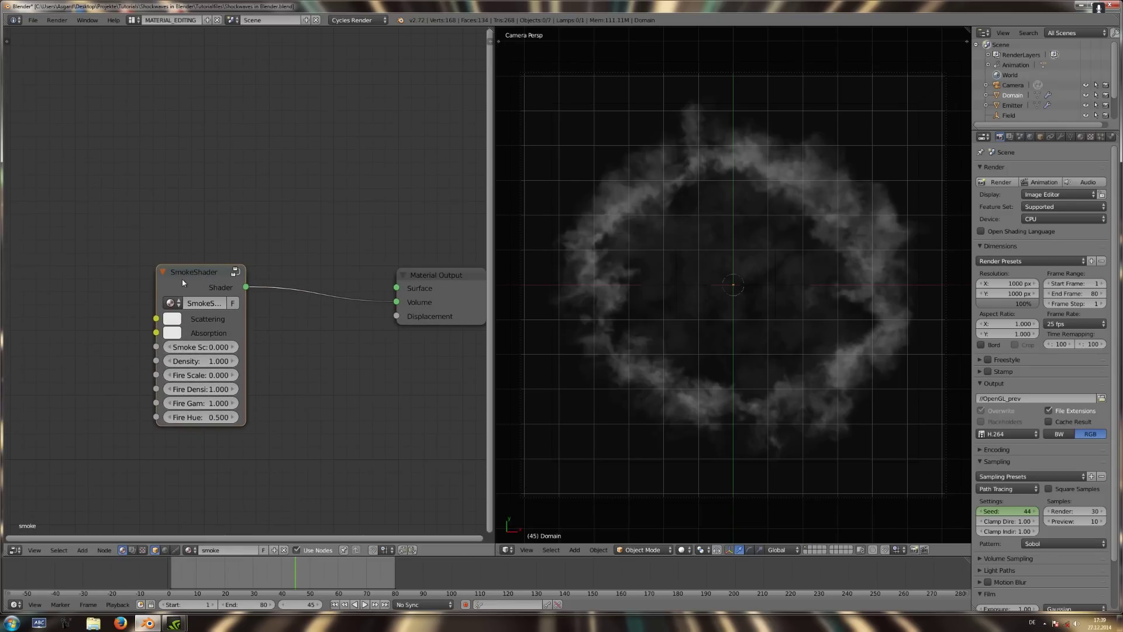
key(Tab)
key(Home)
key(ctrl+Up)
scroll(255, 322, up, 3)
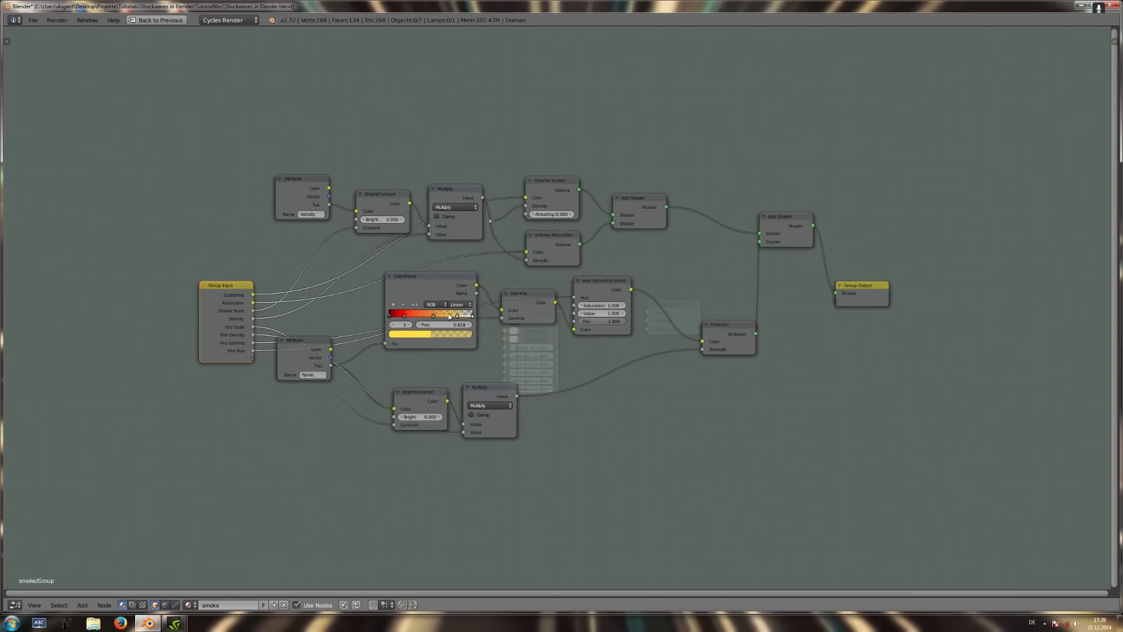
Inspect the SmokeShader group's nodes, then exit the group and restore the split layout.
mouse_move(328, 369)
middle_down()
mouse_move(372, 376)
mouse_move(358, 369)
middle_up()
scroll(352, 374, down, 1)
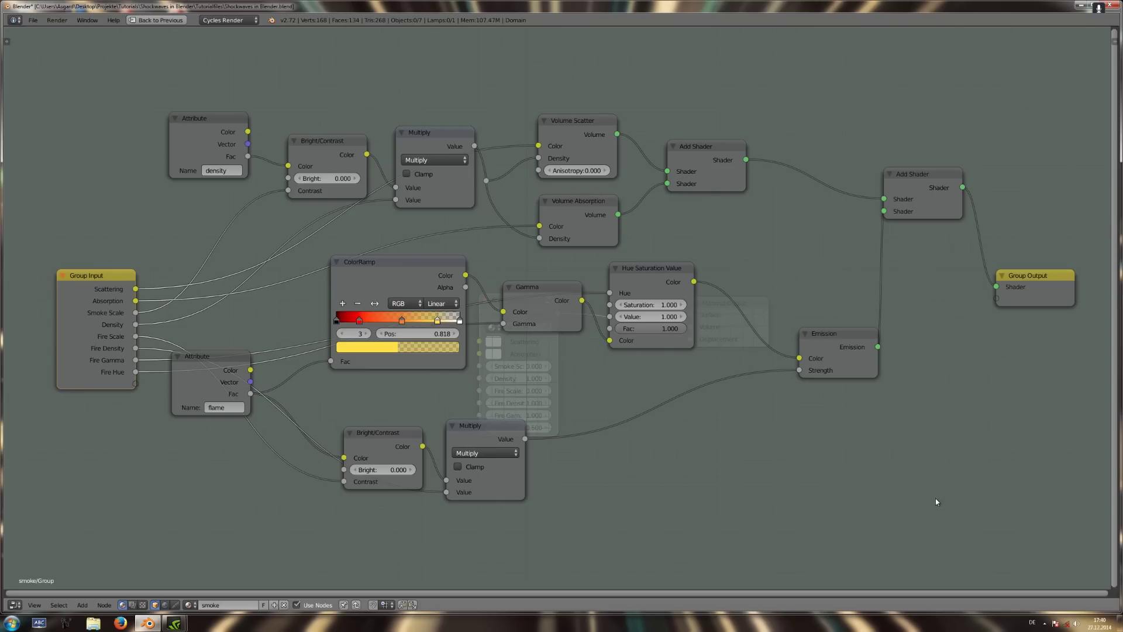
scroll(850, 476, down, 4)
key(Tab)
key(ctrl+space)
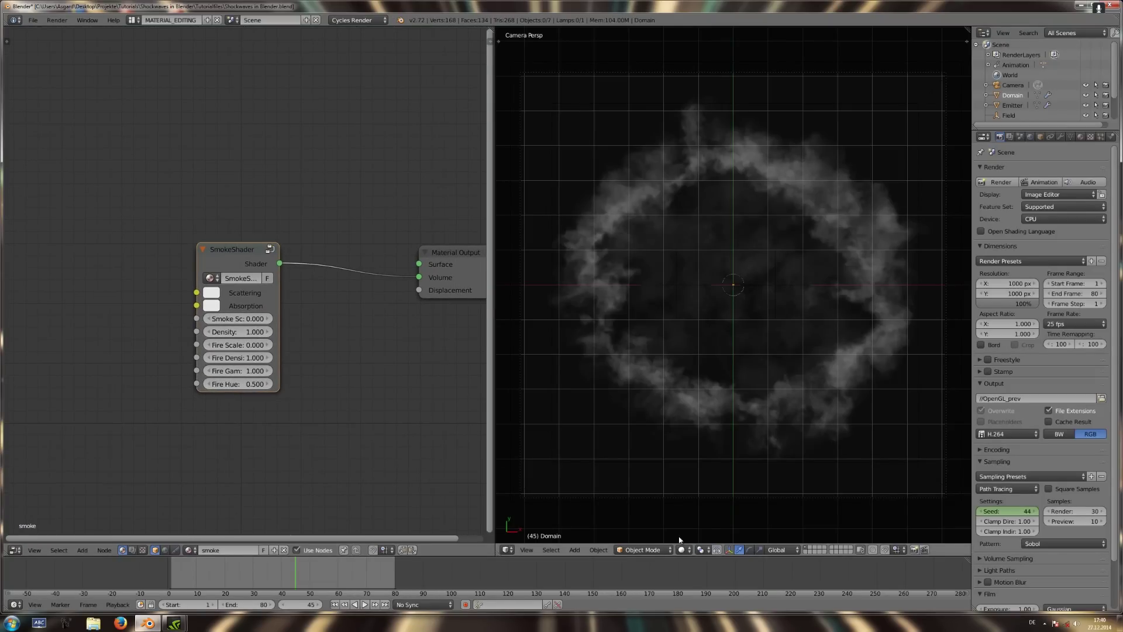
Switch the viewport to rendered preview and limit it to a region around the ring.
scroll(1030, 88, down, 3)
click(1030, 136)
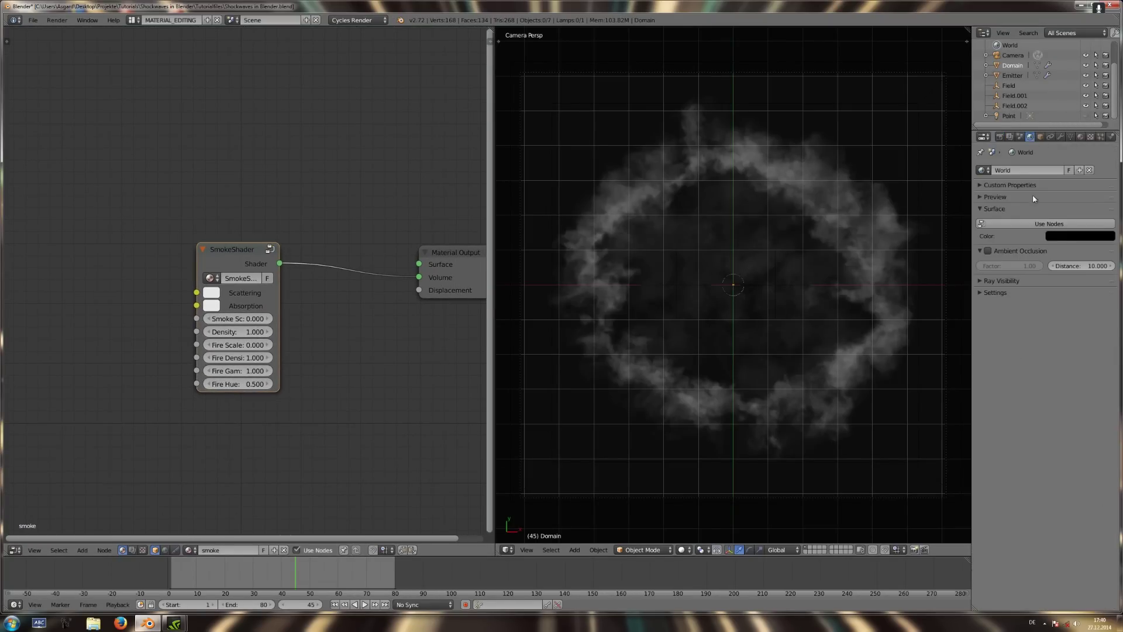
click(681, 549)
click(696, 484)
click(1081, 236)
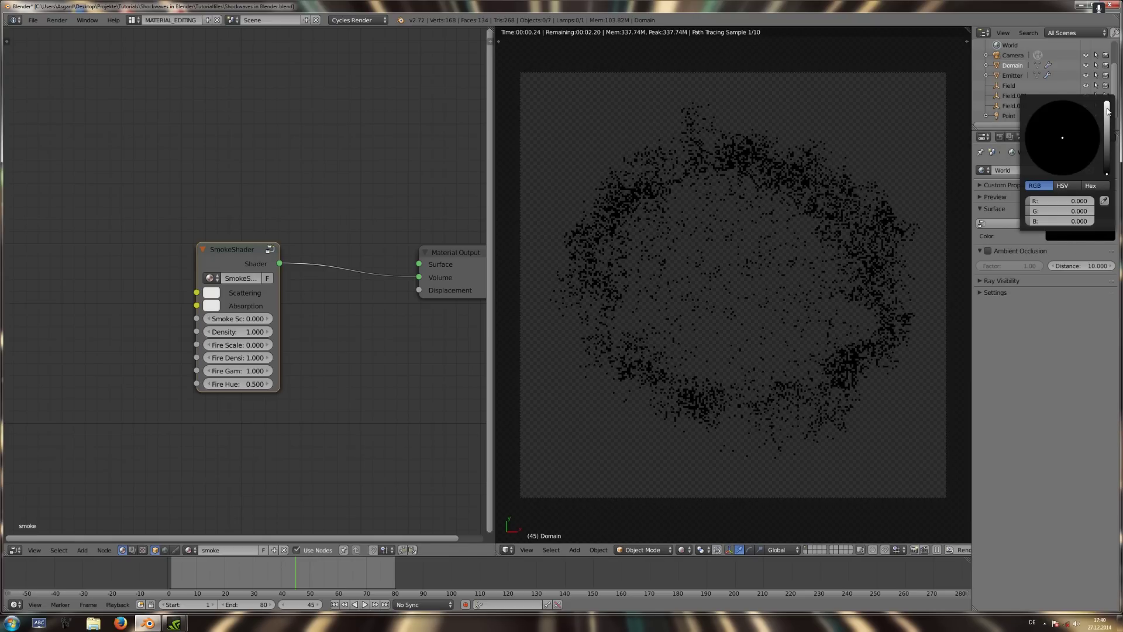
key(ctrl+b)
mouse_move(590, 297)
mouse_down()
mouse_move(693, 405)
mouse_move(720, 402)
mouse_up()
key(ctrl+b)
Make the world colour white and redraw a smaller preview region on the ring.
click(1080, 235)
drag(1110, 222, 1110, 100)
key(ctrl+b)
drag(679, 340, 719, 416)
key(ctrl+b)
Add a sun lamp and set its emission strength to 2.
key(shift+a)
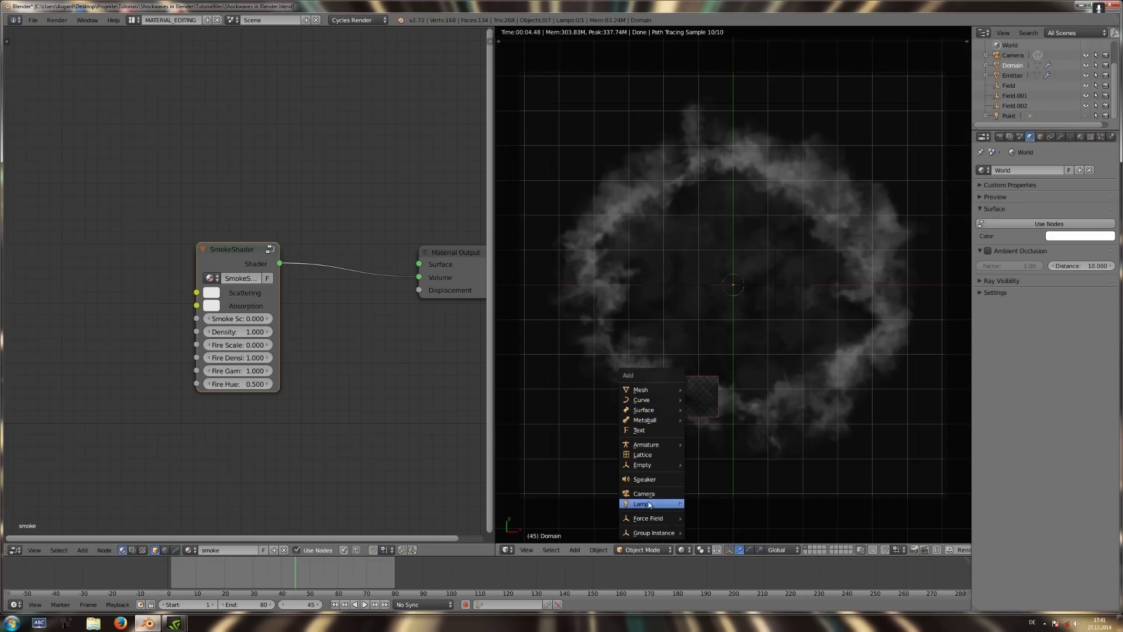
click(703, 511)
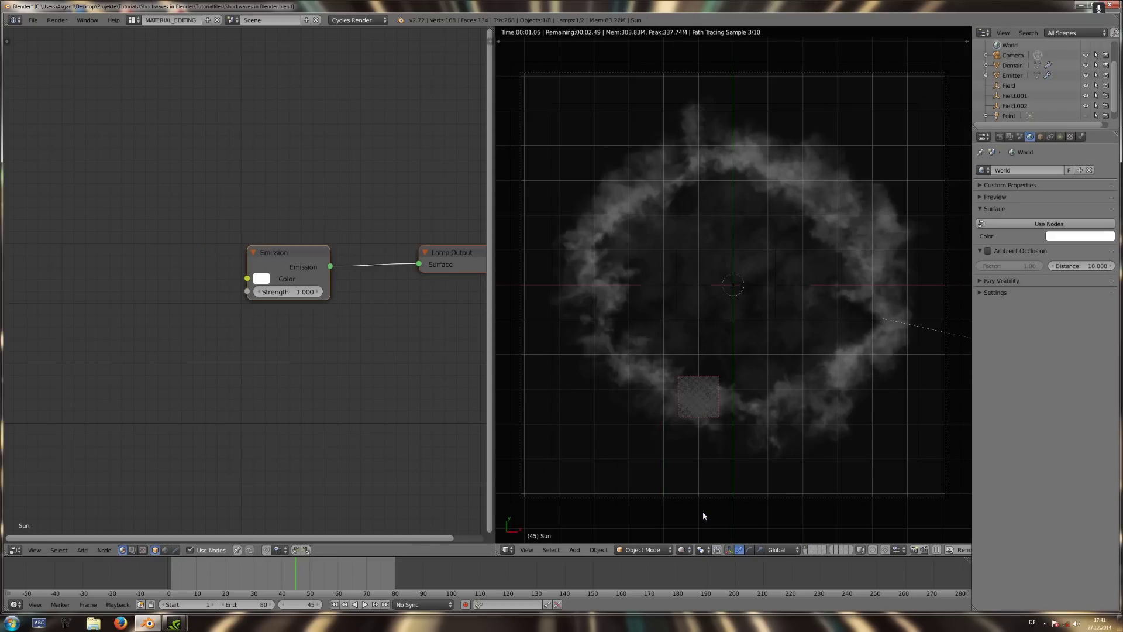
click(1060, 136)
click(1101, 307)
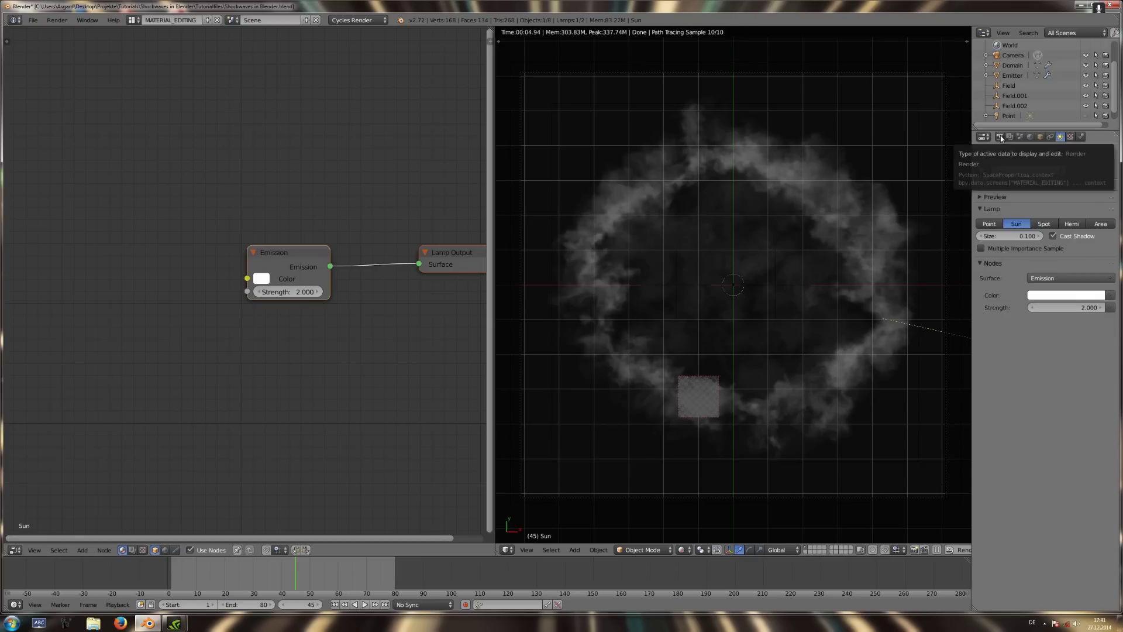
Turn the world colour black and select the smoke domain to show its SmokeShader.
click(999, 136)
click(1030, 137)
click(1080, 235)
drag(1110, 117, 1110, 176)
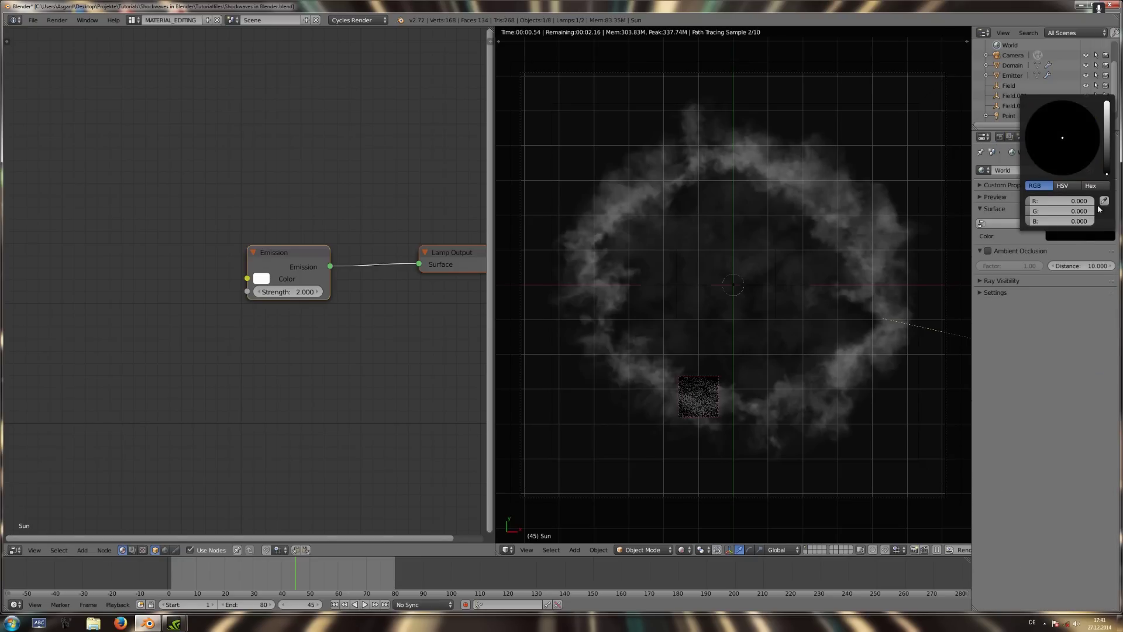
right_click(778, 377)
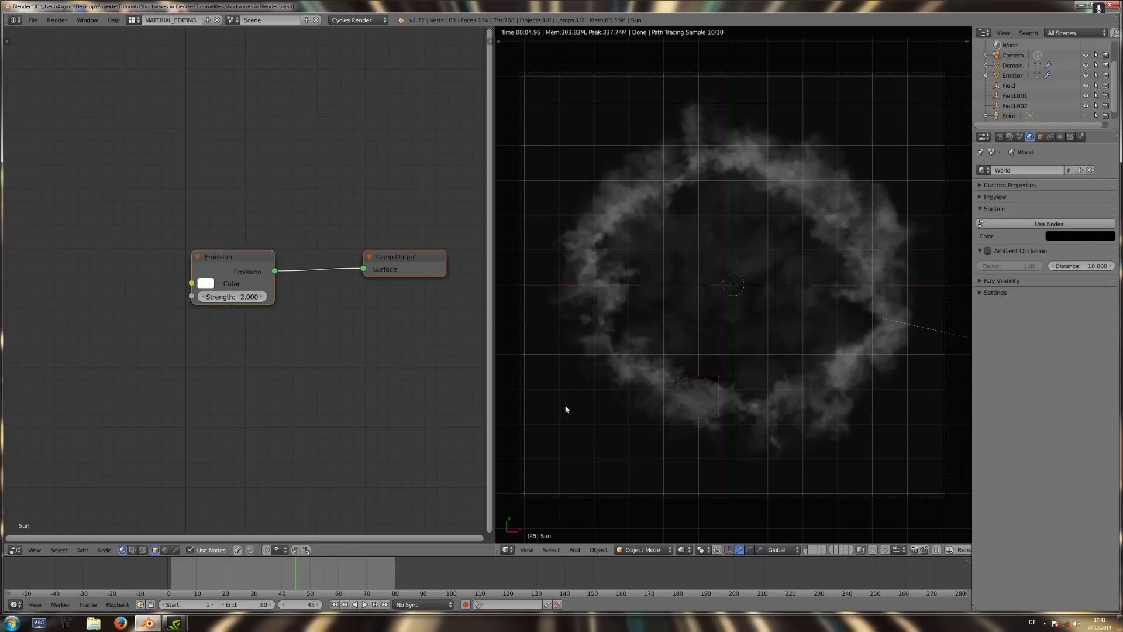
right_click(644, 339)
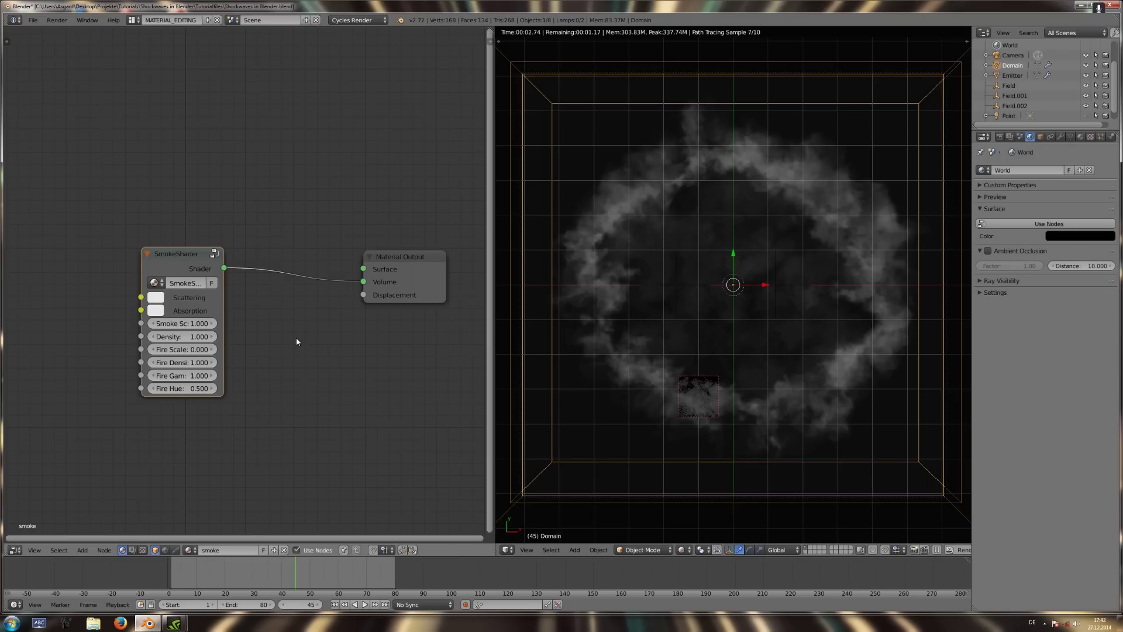
Try Density 10 and smoke scale 10, previewing a larger region of the ring.
click(187, 336)
text(10)
key(Return)
click(182, 323)
text(10)
key(Return)
key(ctrl+b)
drag(640, 370, 783, 441)
Lower the smoke scale to 1, then 0.1, and set Density to 4.
click(181, 324)
text(1)
key(Return)
click(181, 323)
text(0.1)
key(Return)
click(193, 337)
text(4)
key(Return)
Settle on smoke scale 0 and Density 4, then select the Sun lamp.
click(193, 336)
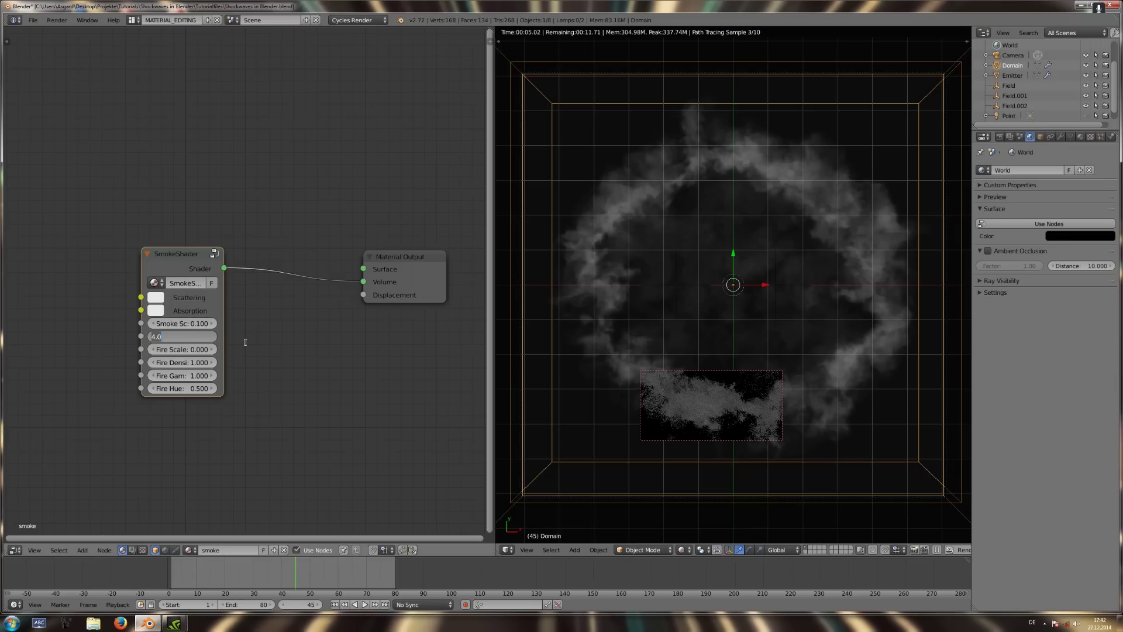
click(181, 324)
text(10)
key(Return)
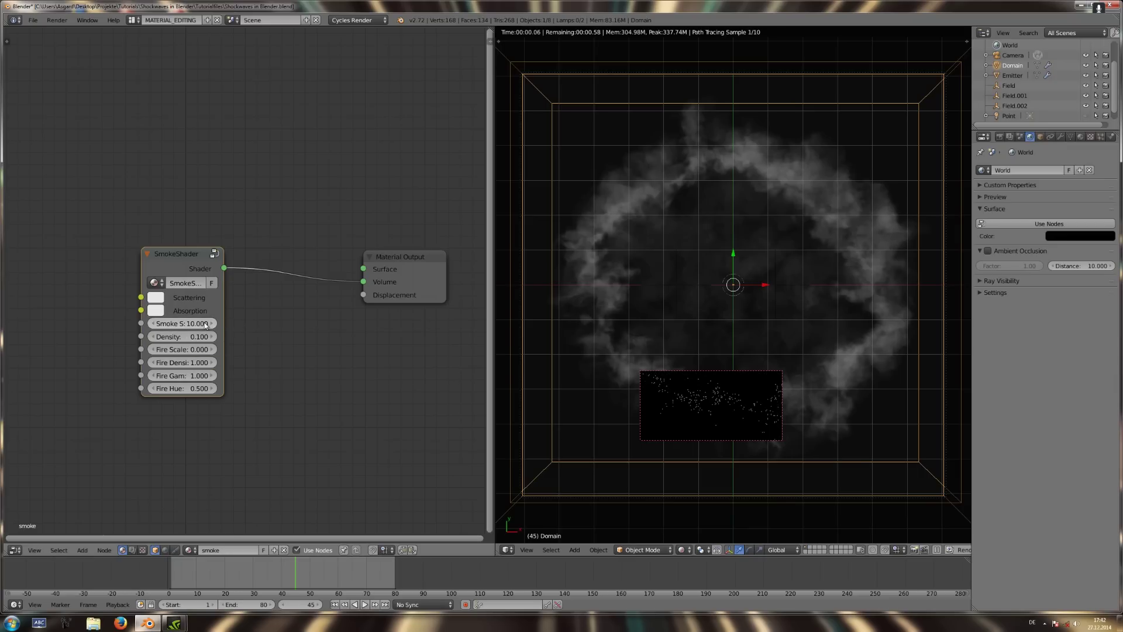
click(198, 337)
key(BackSpace)
key(Return)
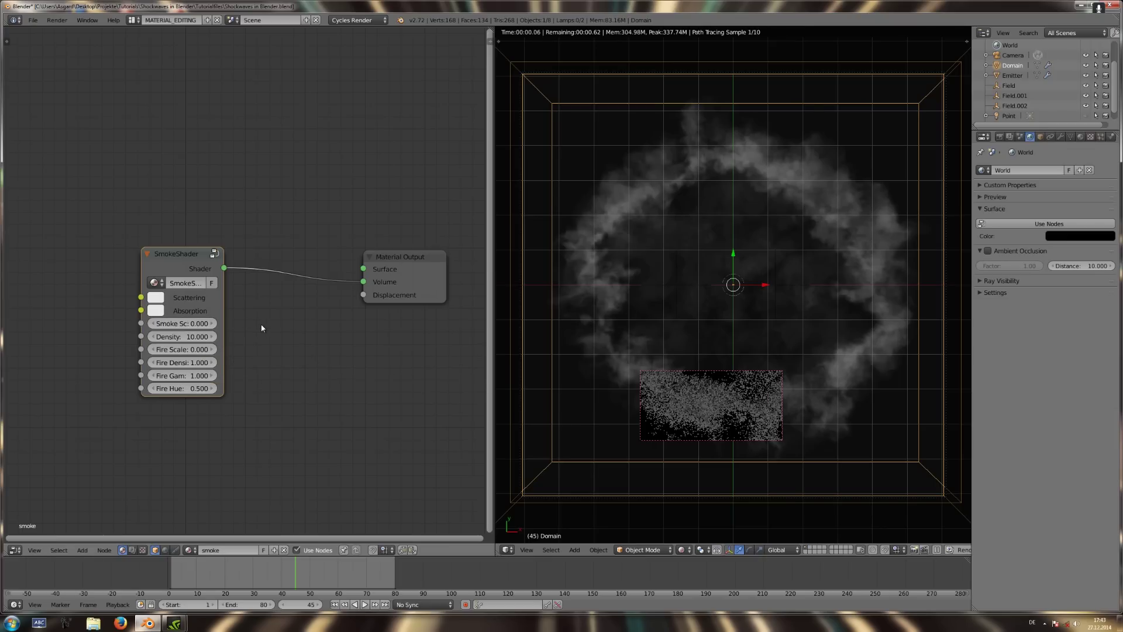
click(182, 336)
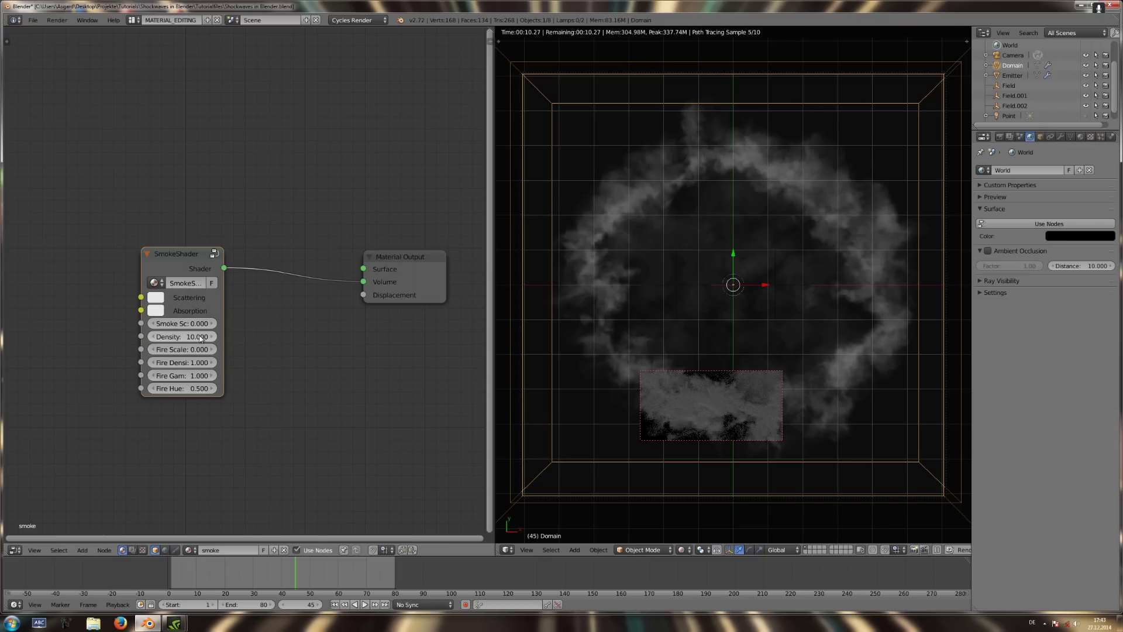
text(4)
key(Return)
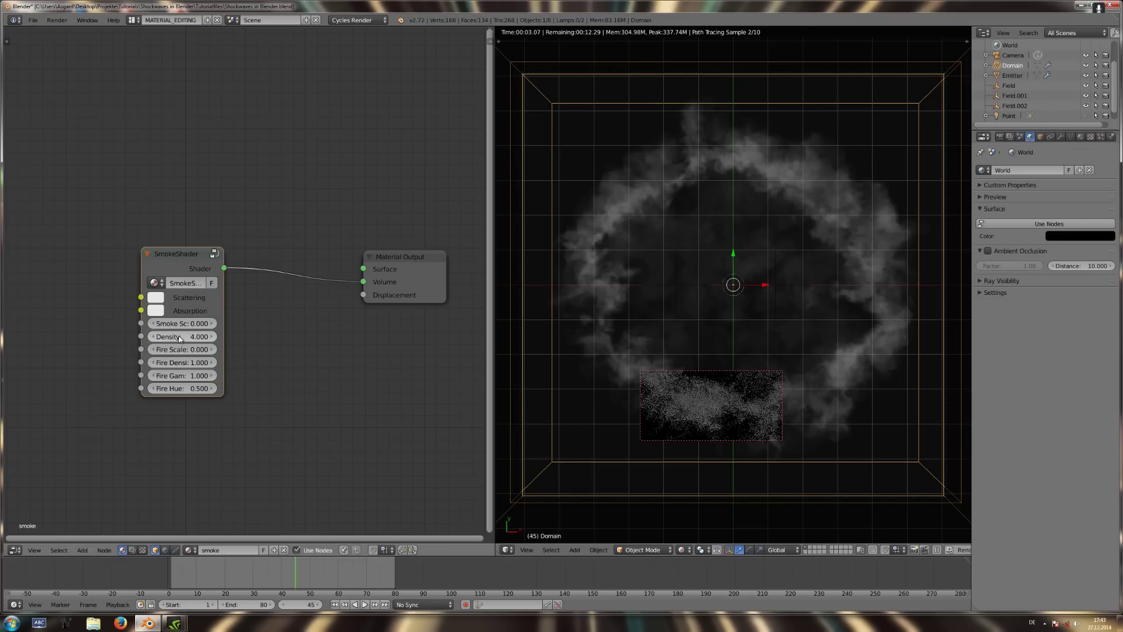
scroll(1006, 113, down, 1)
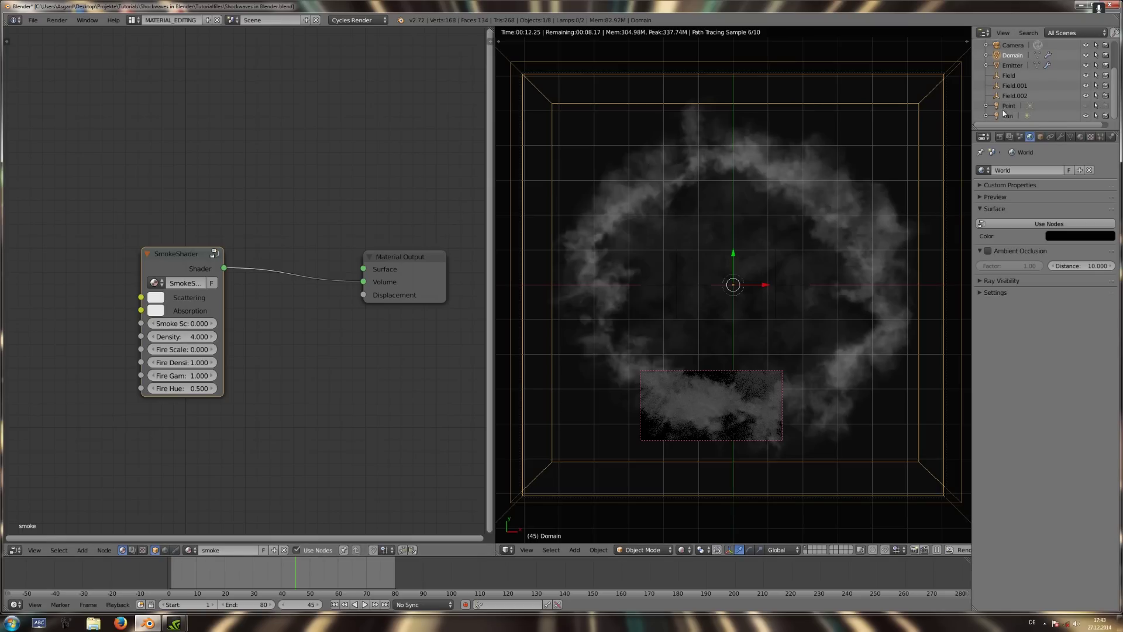
click(1006, 115)
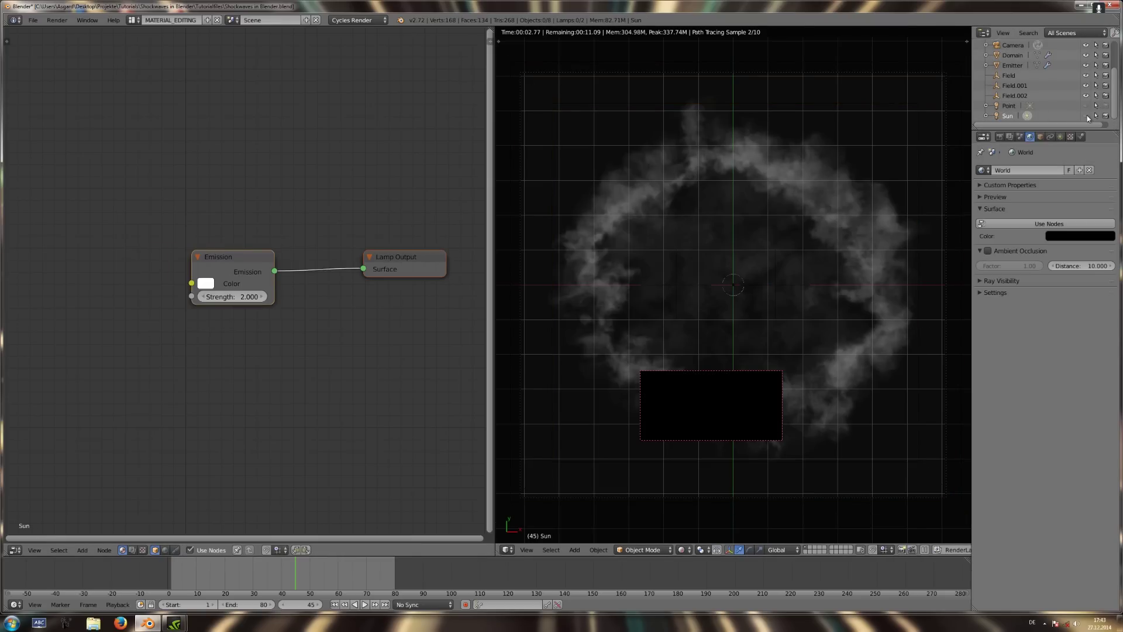
Make the film background transparent, clear the render border, and view through the camera.
click(999, 136)
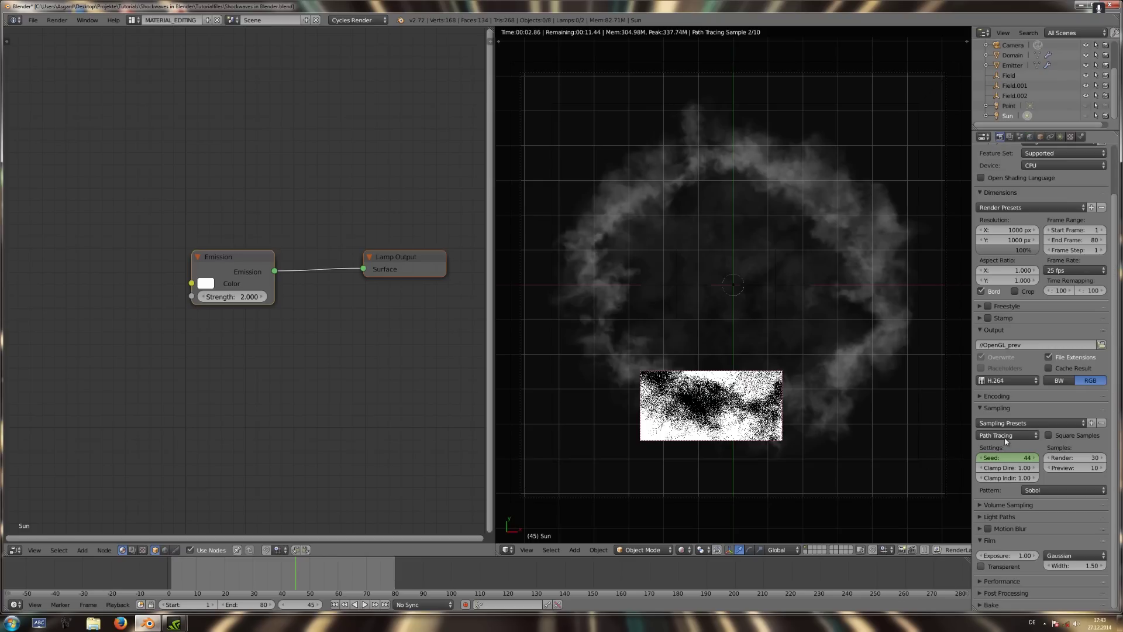
click(981, 566)
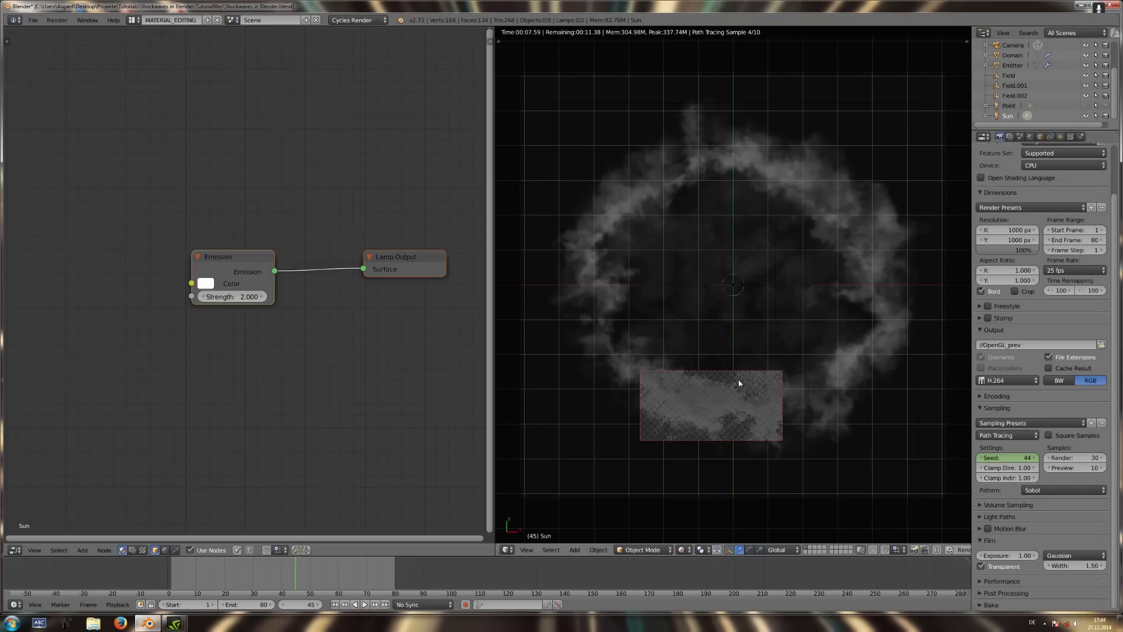
key(ctrl+alt+b)
key(Home)
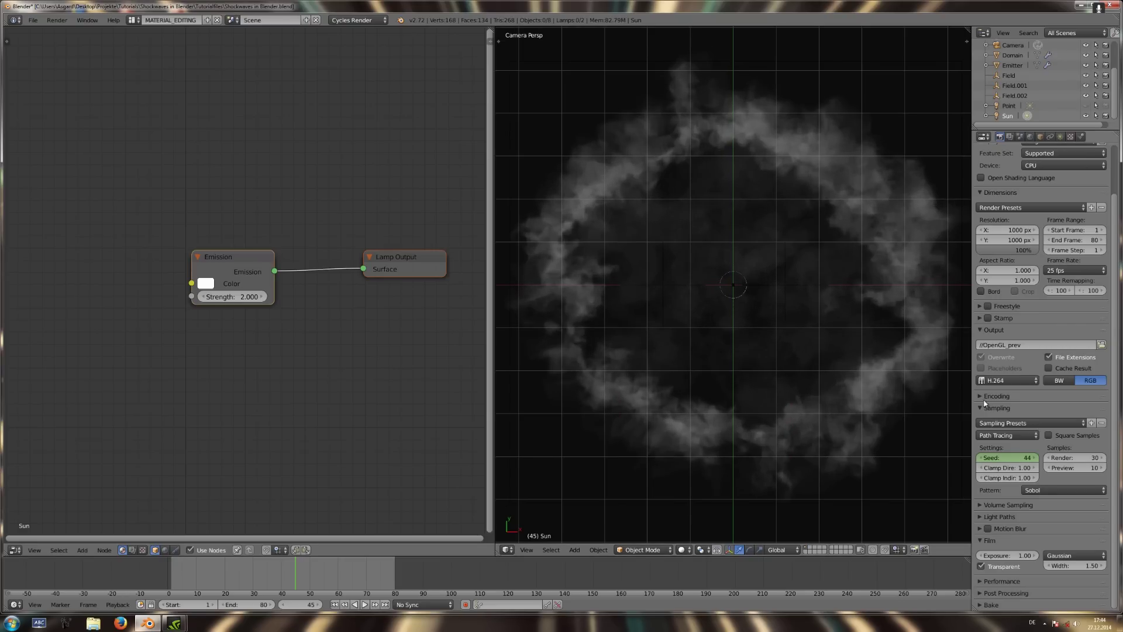
Browse for the render output location and create a new folder there.
drag(971, 193, 913, 193)
scroll(1024, 234, up, 2)
click(1024, 218)
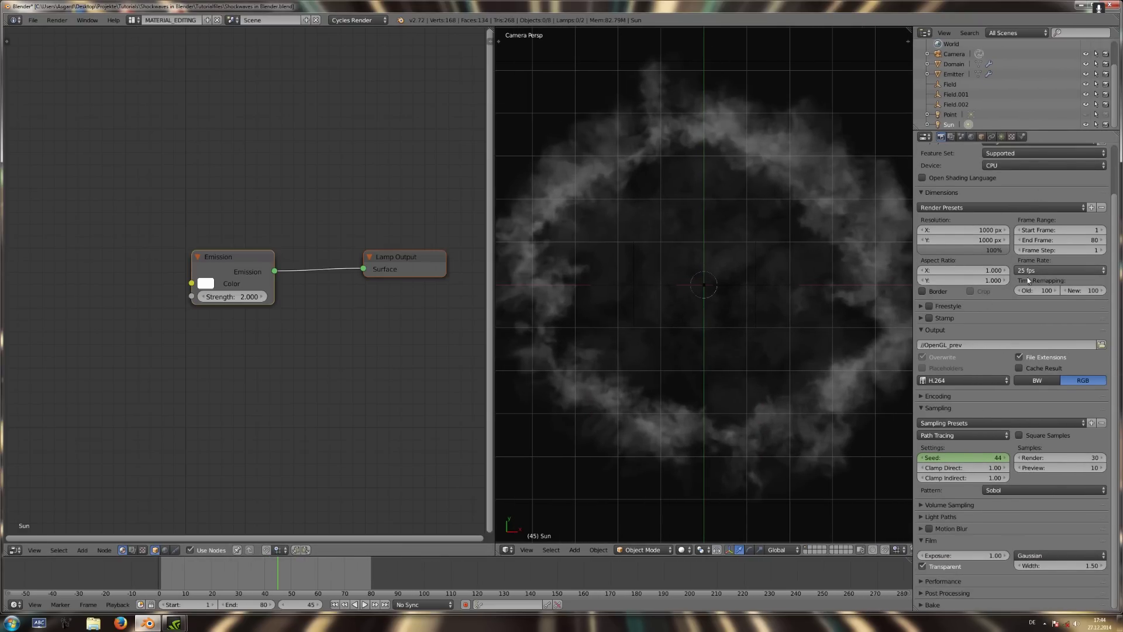
click(1100, 397)
click(114, 33)
Name the new folder Render and set the output file name to Shockwave.
text(Render\Tutorialfiles\)
key(Return)
click(200, 90)
click(213, 58)
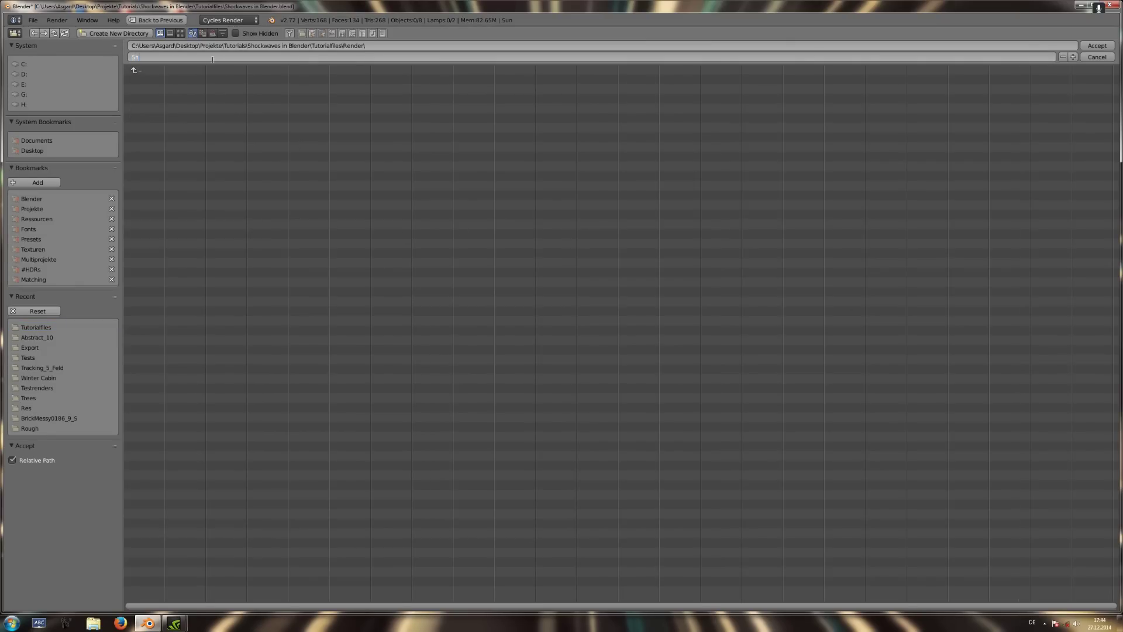
text(Shockwa)
key(Return)
key(Return)
Set the output format to PNG with RGBA colour.
click(962, 433)
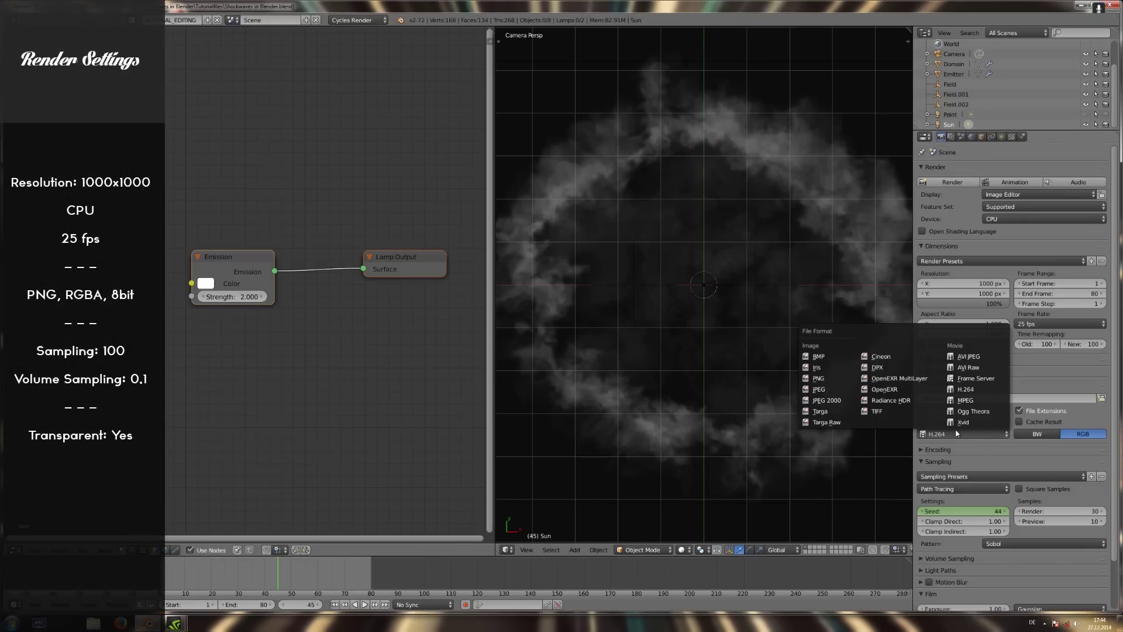
click(808, 379)
click(1090, 434)
scroll(982, 456, down, 3)
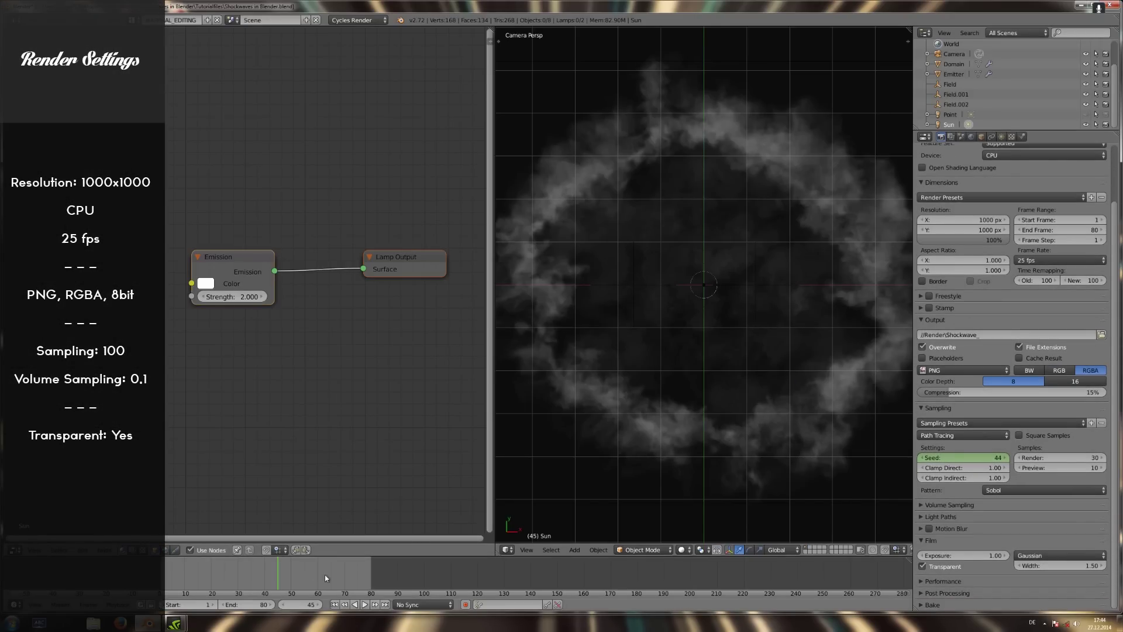
Keyframe the seed from 0 at frame 1 to 80 at frame 80, and set 100 samples.
click(334, 604)
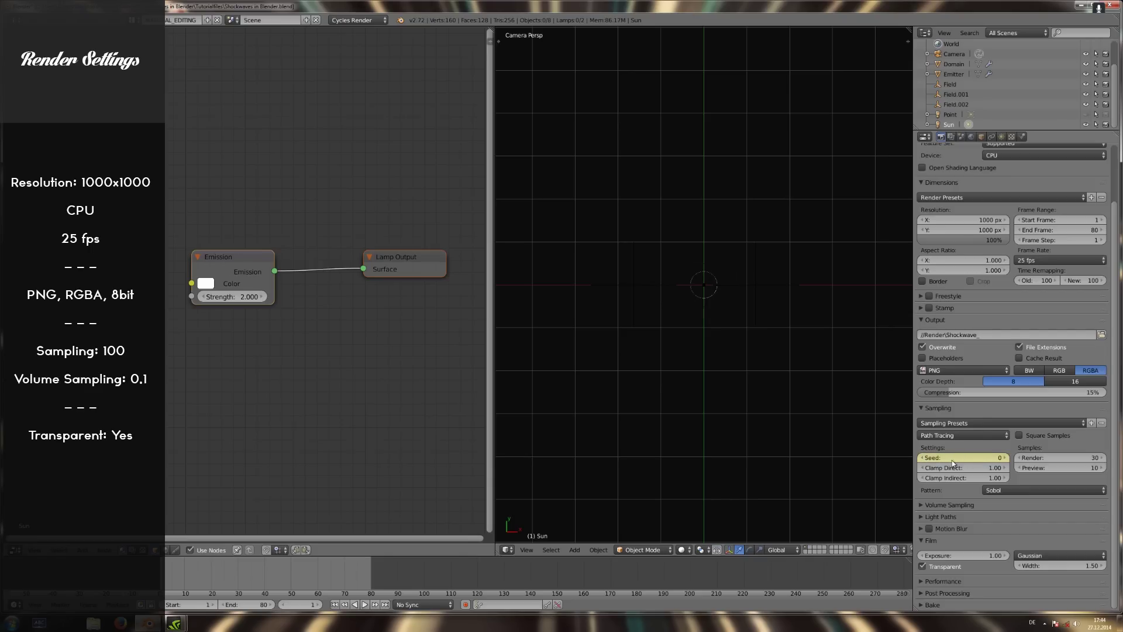
click(385, 604)
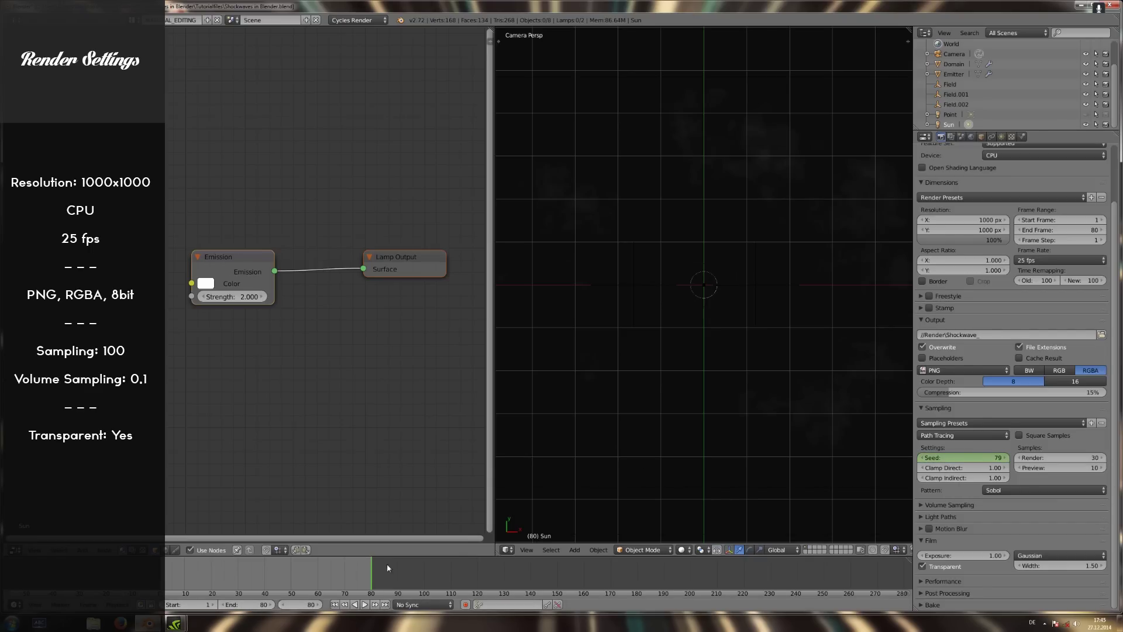
click(946, 456)
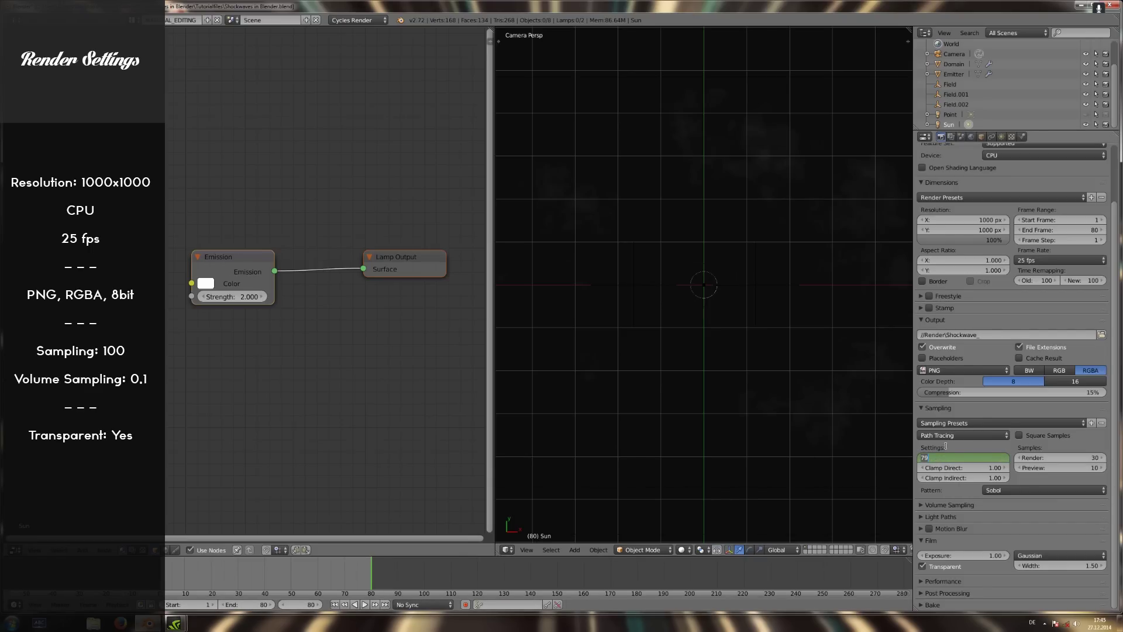
text(80)
key(i)
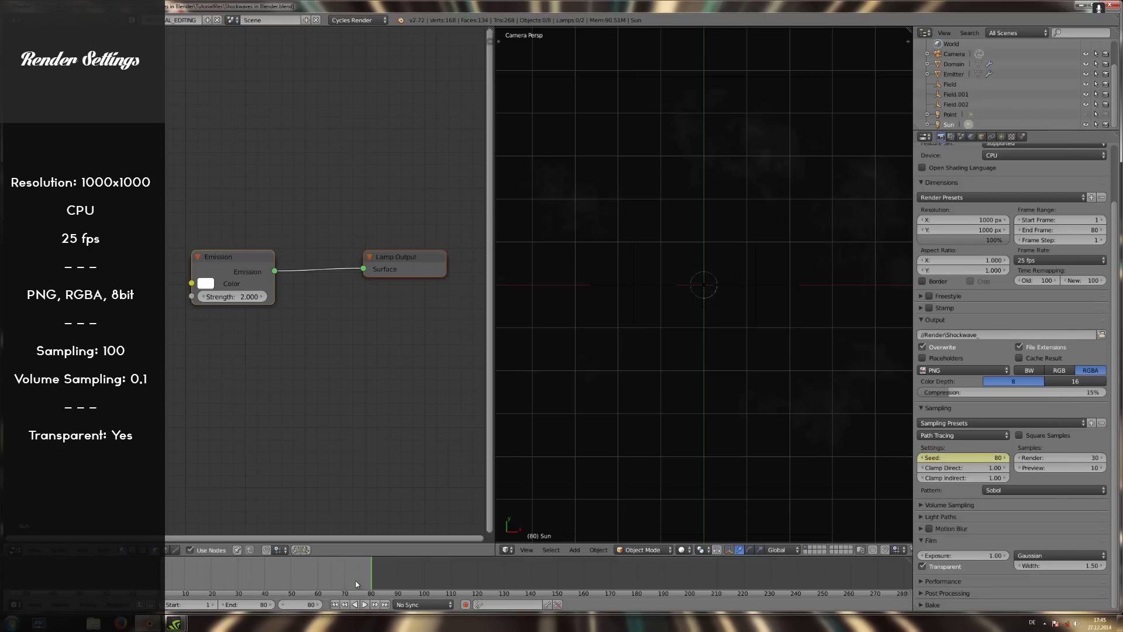
drag(294, 581, 207, 573)
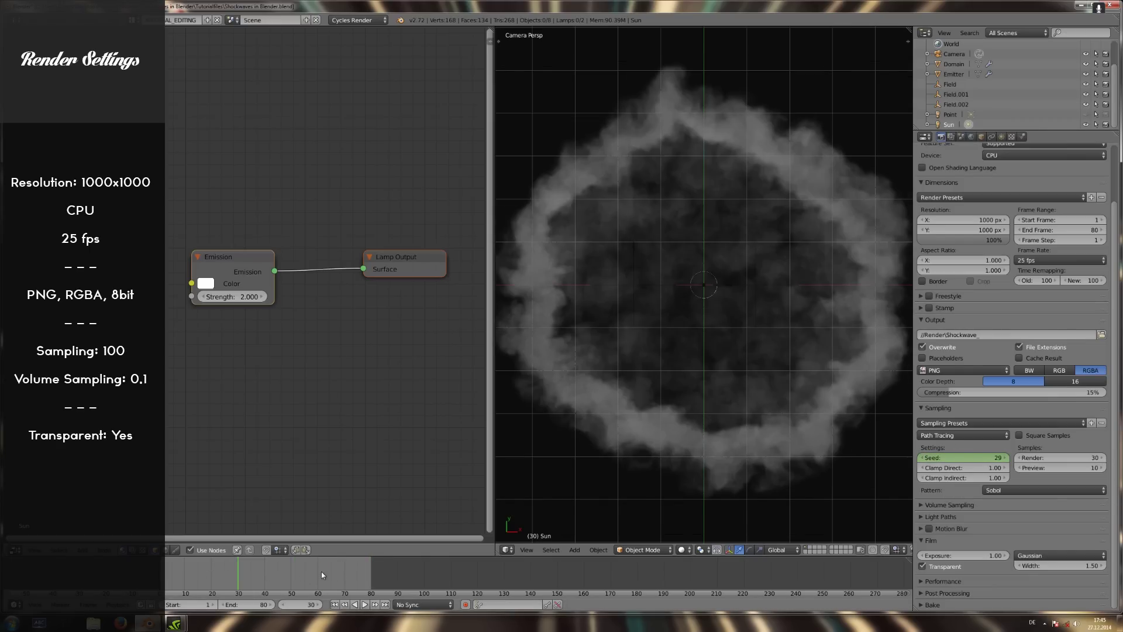
key(shift+Left)
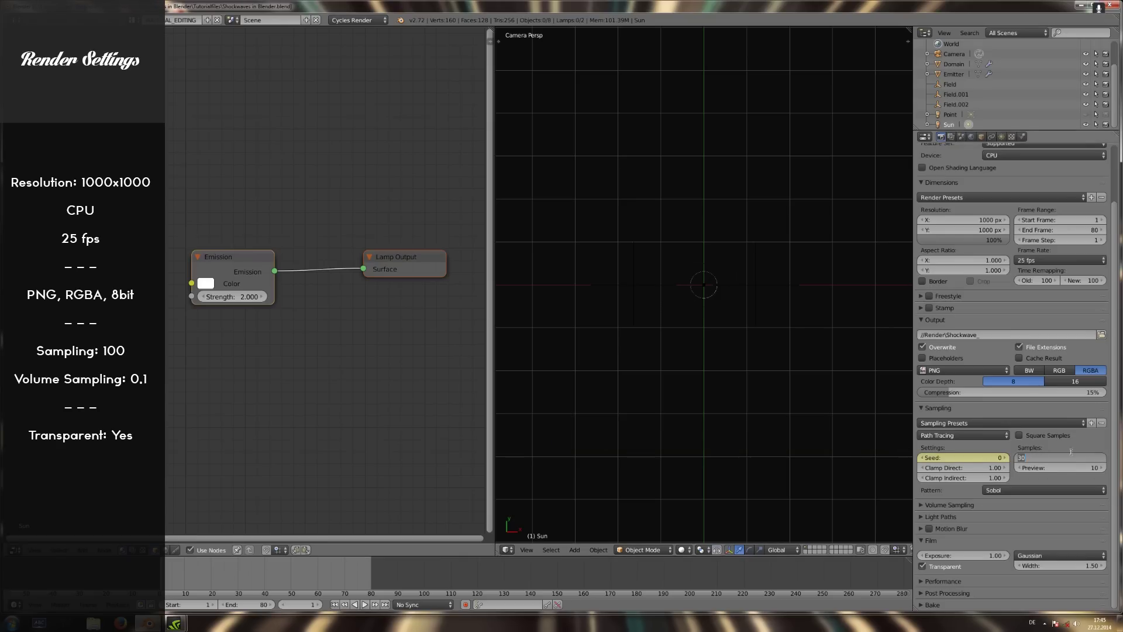
text(100)
key(Return)
Set volume step size to 0.10 and render tiles to 64×64.
click(966, 505)
scroll(965, 503, down, 2)
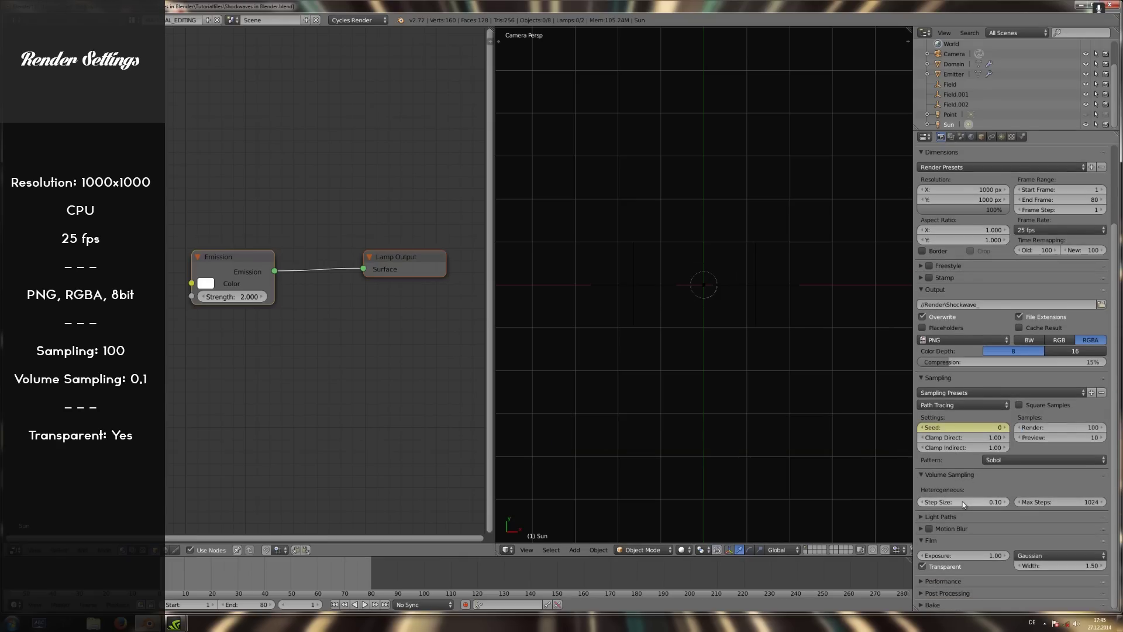
click(979, 503)
click(960, 582)
scroll(959, 579, down, 5)
click(960, 547)
key(Tab)
key(Return)
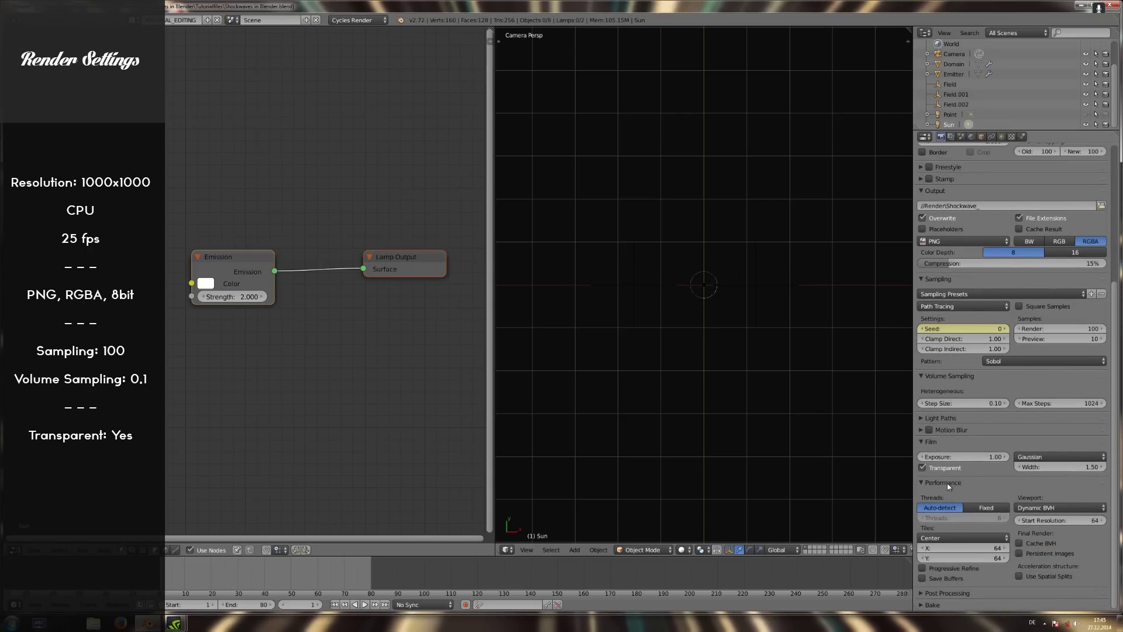
Lower render samples to 50 and start rendering the animation.
scroll(1004, 510, up, 4)
scroll(1004, 510, up, 5)
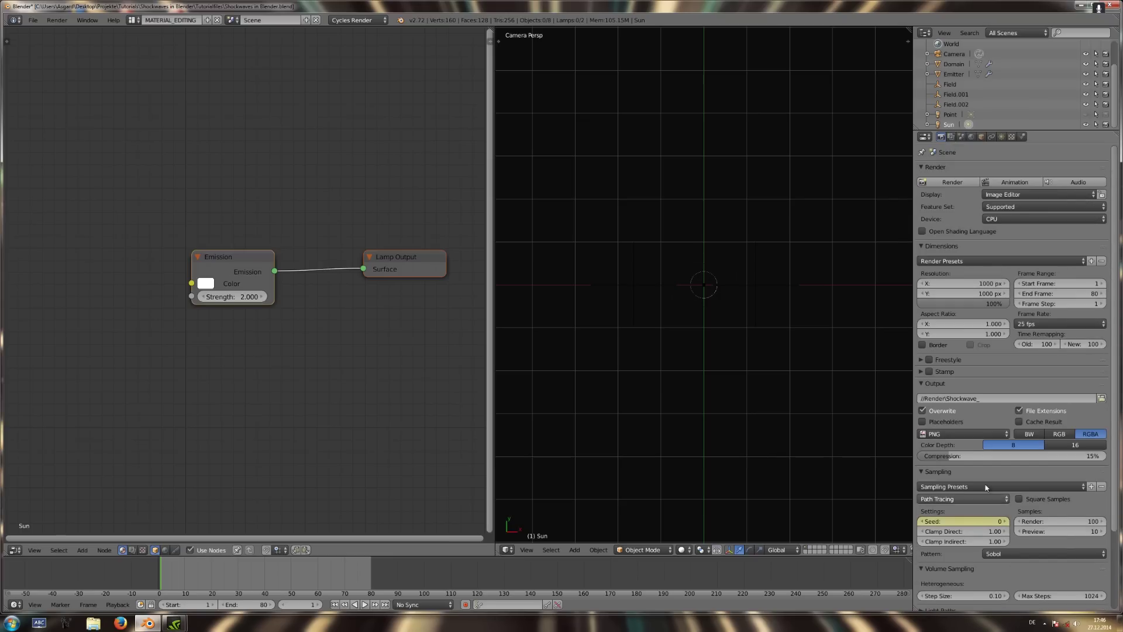
click(1059, 521)
text(50)
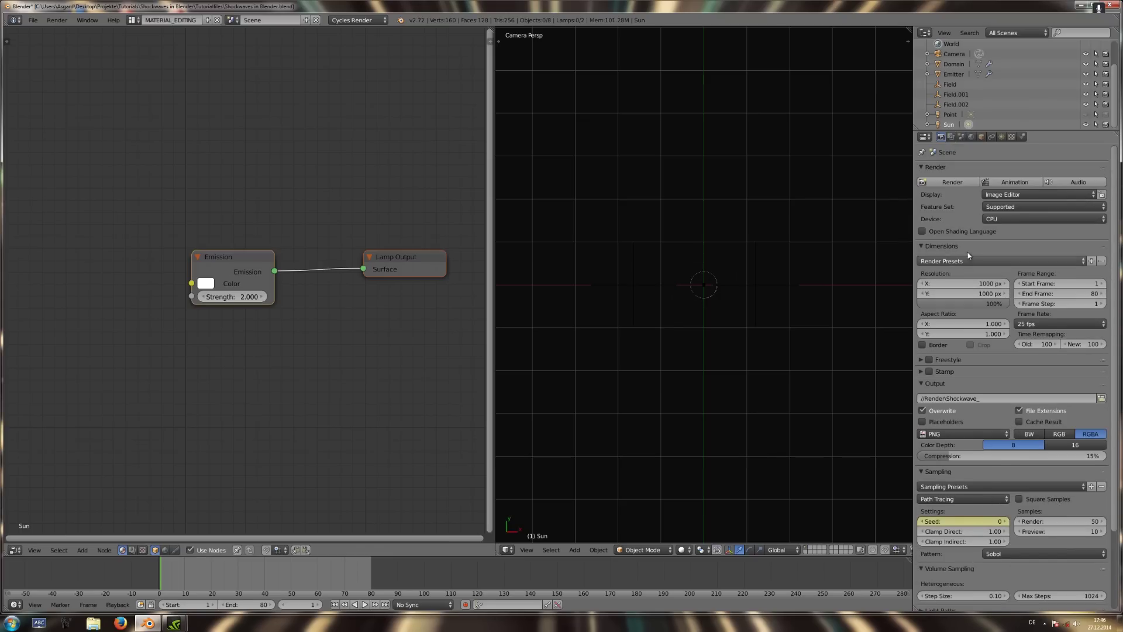
key(Return)
click(952, 182)
click(271, 574)
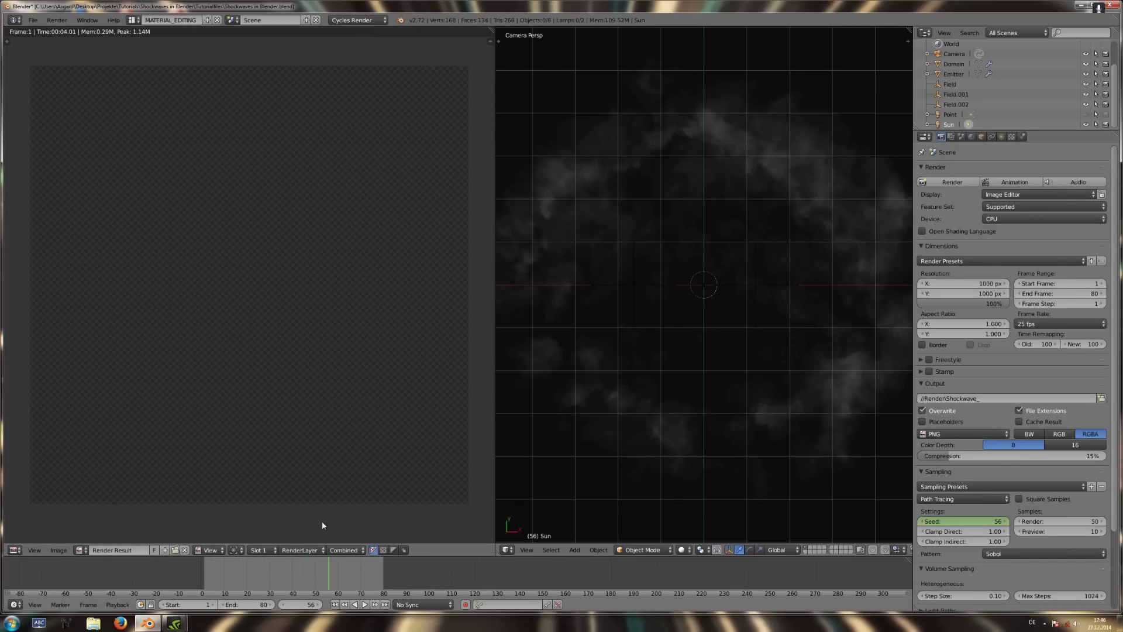
Show the rendered frame on black in the compositor, Render Layers feeding Composite.
key(F12)
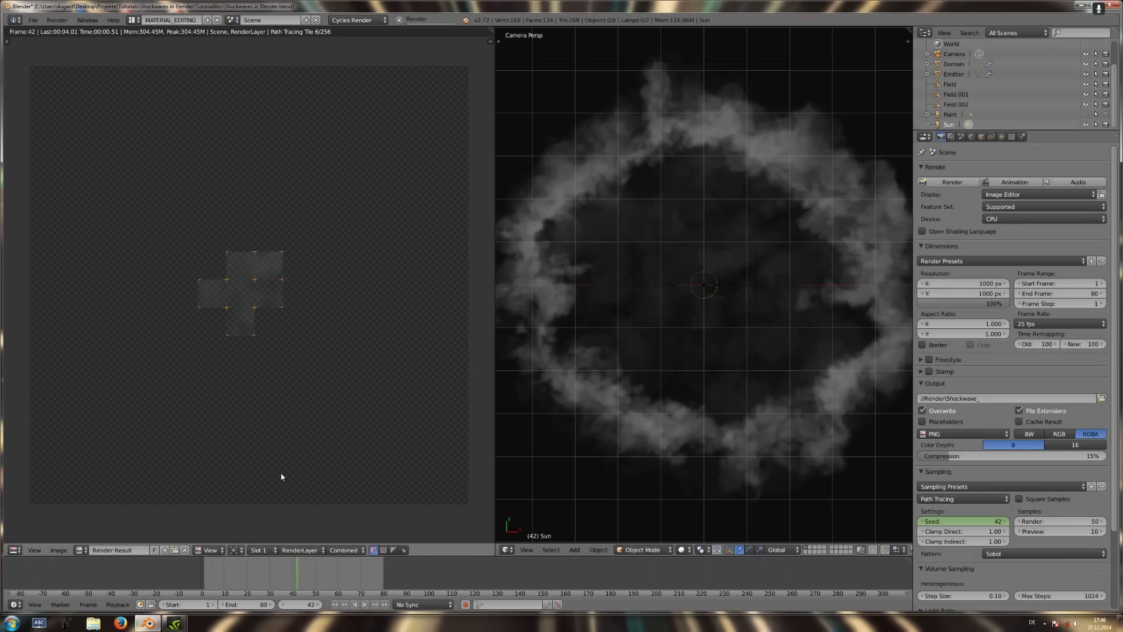
click(393, 550)
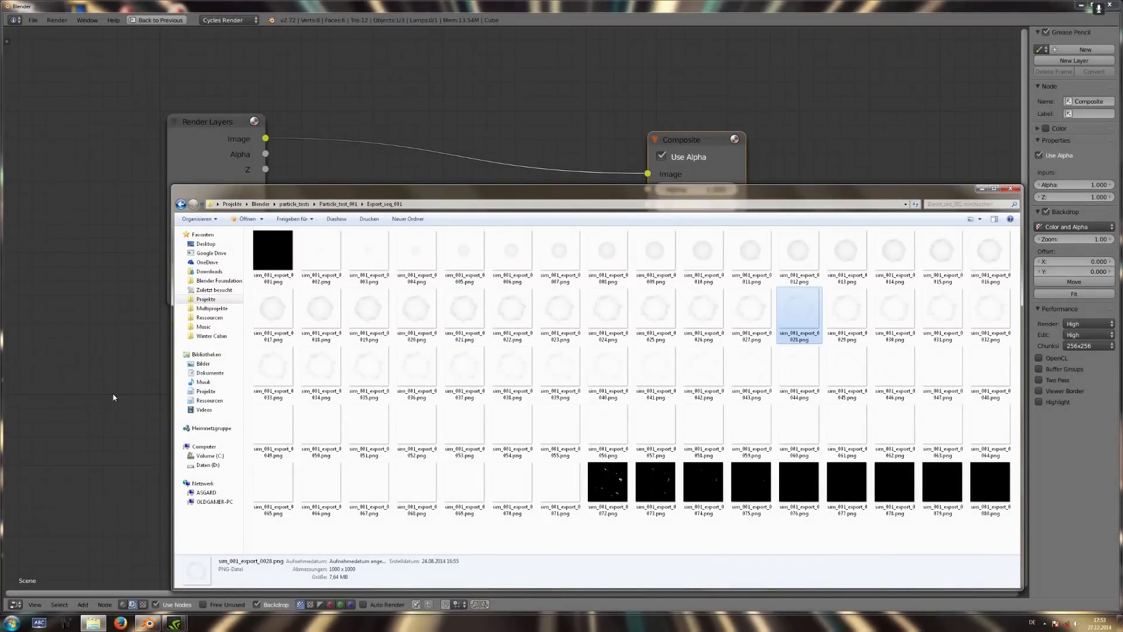
Add an Image node with the smoke render and link it to a Viewer.
drag(792, 336, 116, 393)
drag(131, 349, 208, 354)
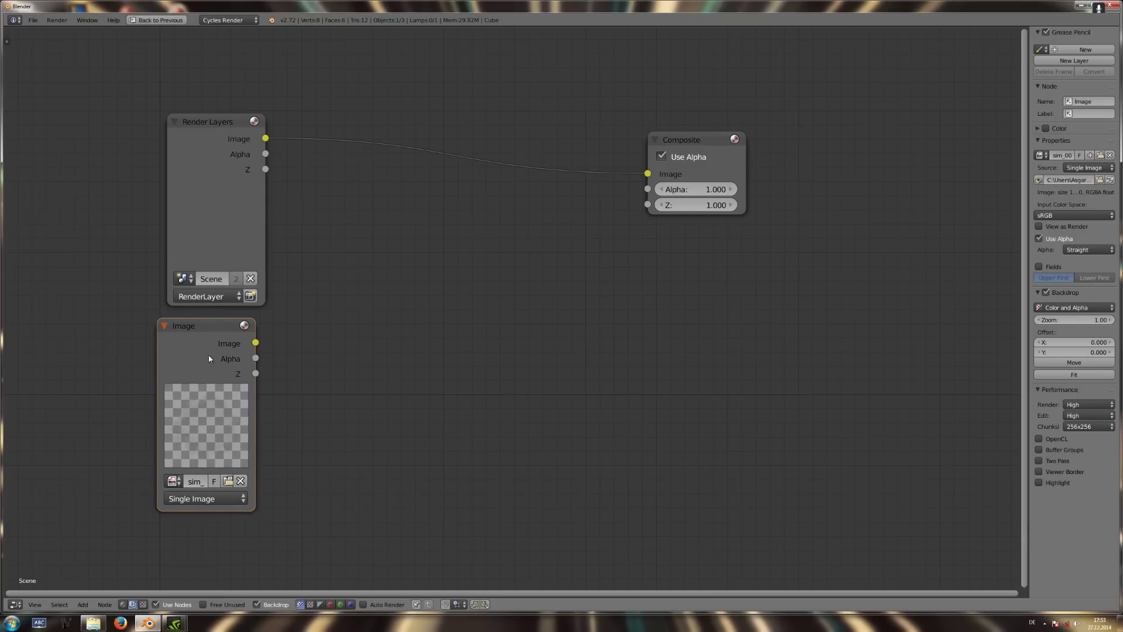
ctrl+shift+click(208, 354)
drag(363, 295, 917, 290)
middle_drag(725, 168, 616, 239)
drag(616, 238, 843, 193)
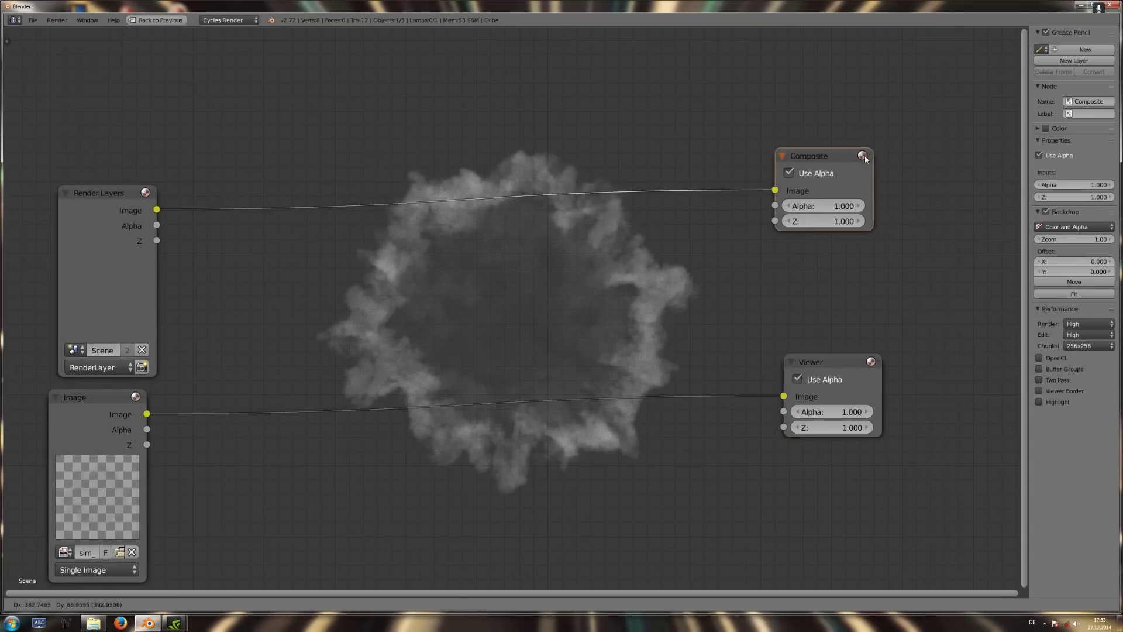
middle_drag(844, 193, 919, 144)
drag(176, 421, 193, 421)
middle_drag(302, 419, 256, 383)
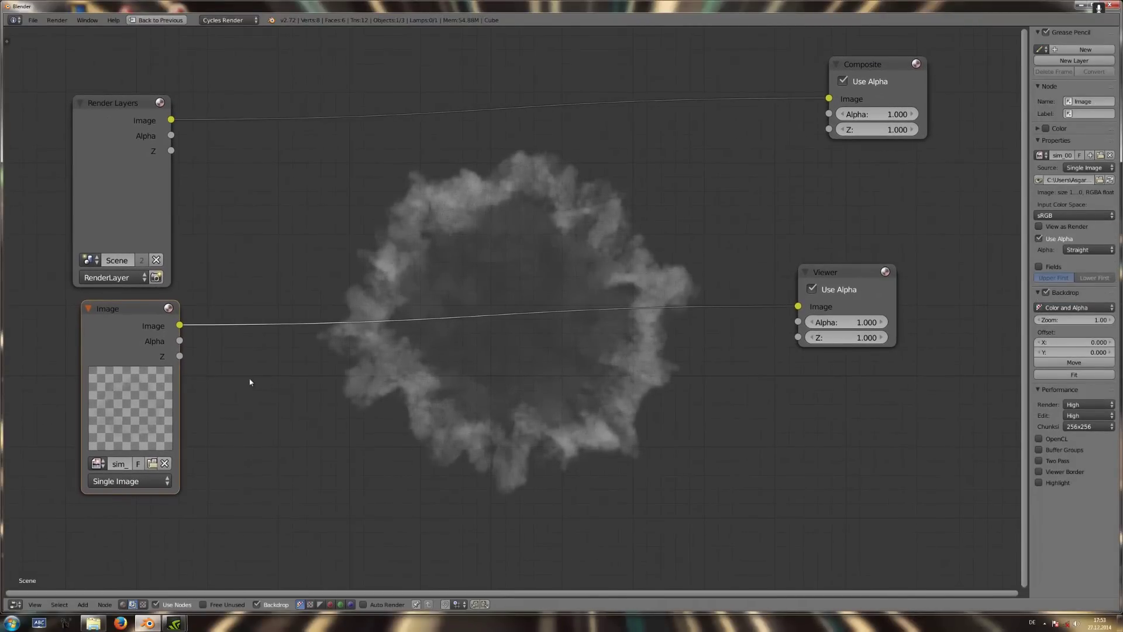
Insert an RGB Curves node and bend the red curve into an S-shape.
key(shift+a)
click(320, 411)
click(233, 303)
shift+middle_drag(336, 359, 206, 334)
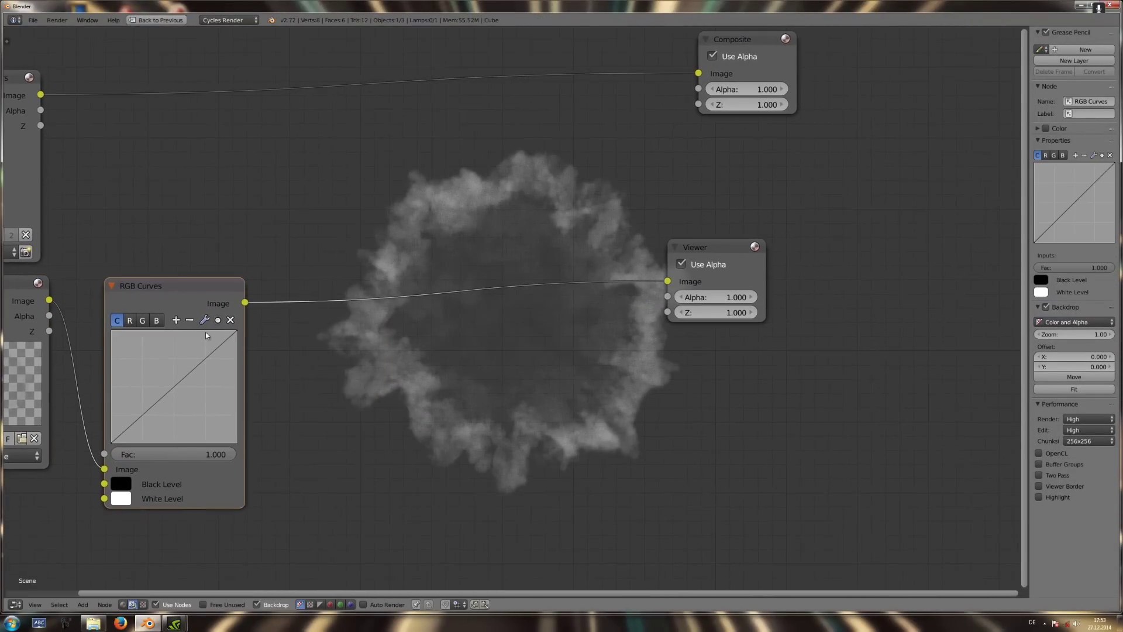
drag(146, 413, 142, 425)
mouse_move(200, 388)
mouse_down()
mouse_move(182, 358)
mouse_move(183, 368)
mouse_up()
drag(143, 426, 134, 408)
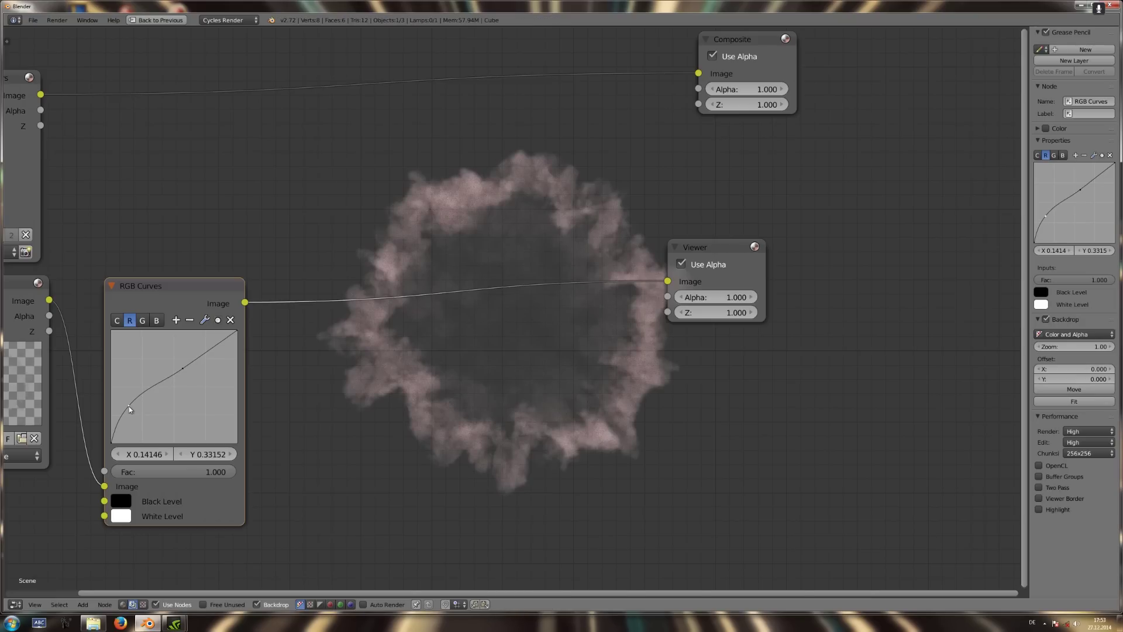
drag(182, 368, 168, 358)
mouse_move(133, 409)
mouse_down()
mouse_move(133, 394)
mouse_move(161, 421)
mouse_up()
Add and adjust points on the green channel curve.
click(142, 320)
click(164, 393)
click(194, 386)
drag(193, 386, 188, 407)
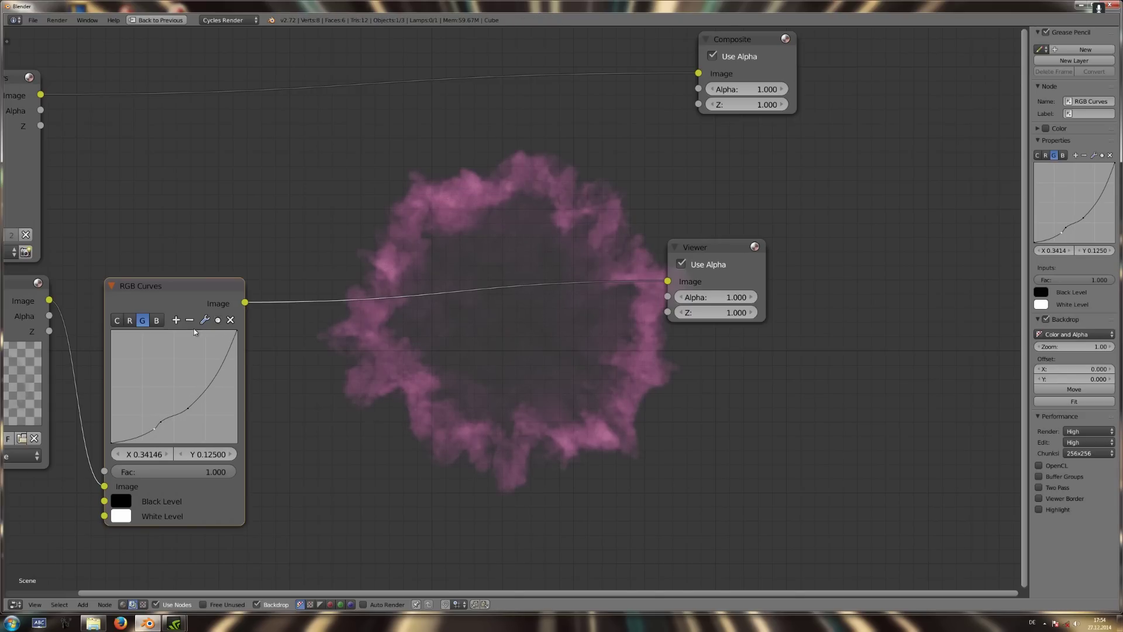
click(225, 329)
mouse_move(188, 407)
mouse_down()
mouse_move(207, 398)
mouse_move(200, 404)
mouse_up()
Shape the blue curve into an S-curve and refine the green and red curves.
click(156, 320)
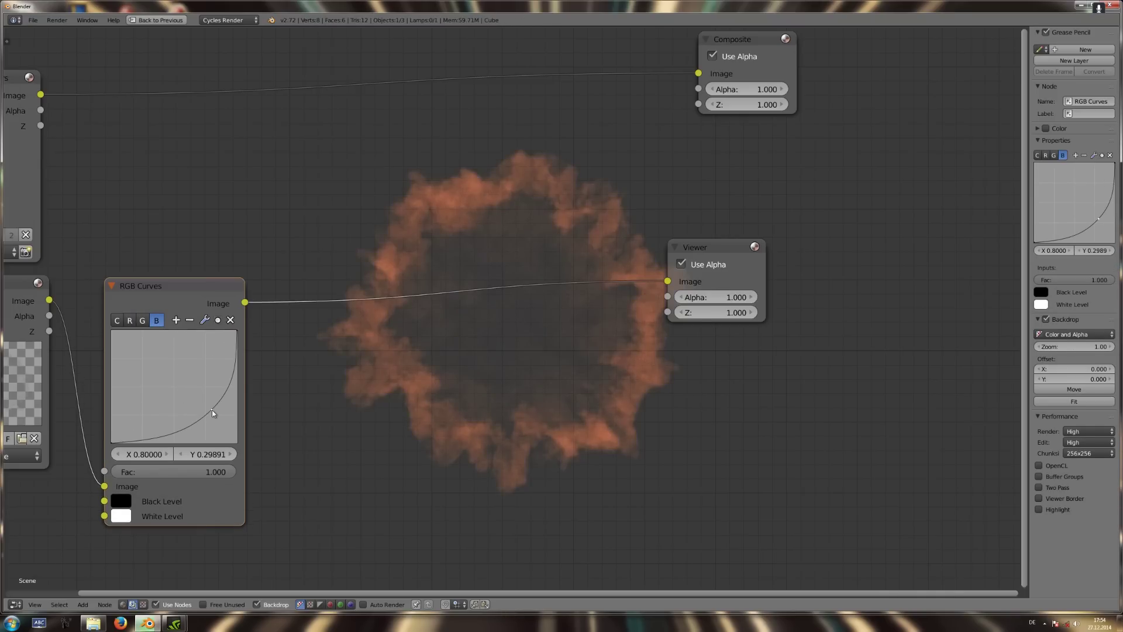
drag(199, 404, 201, 343)
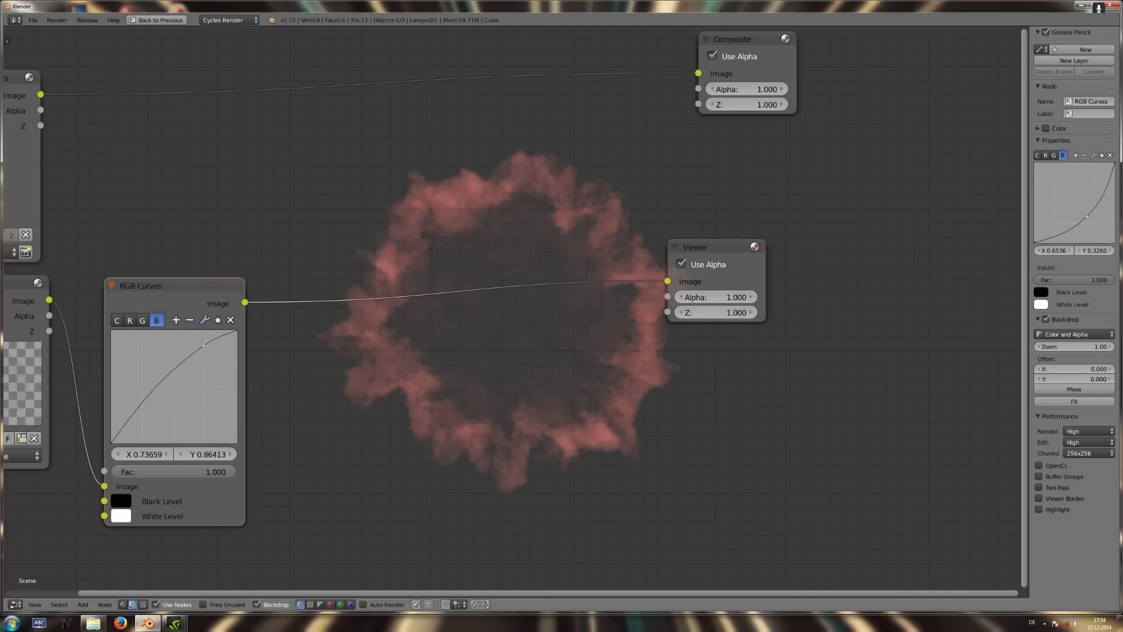
drag(148, 405, 169, 425)
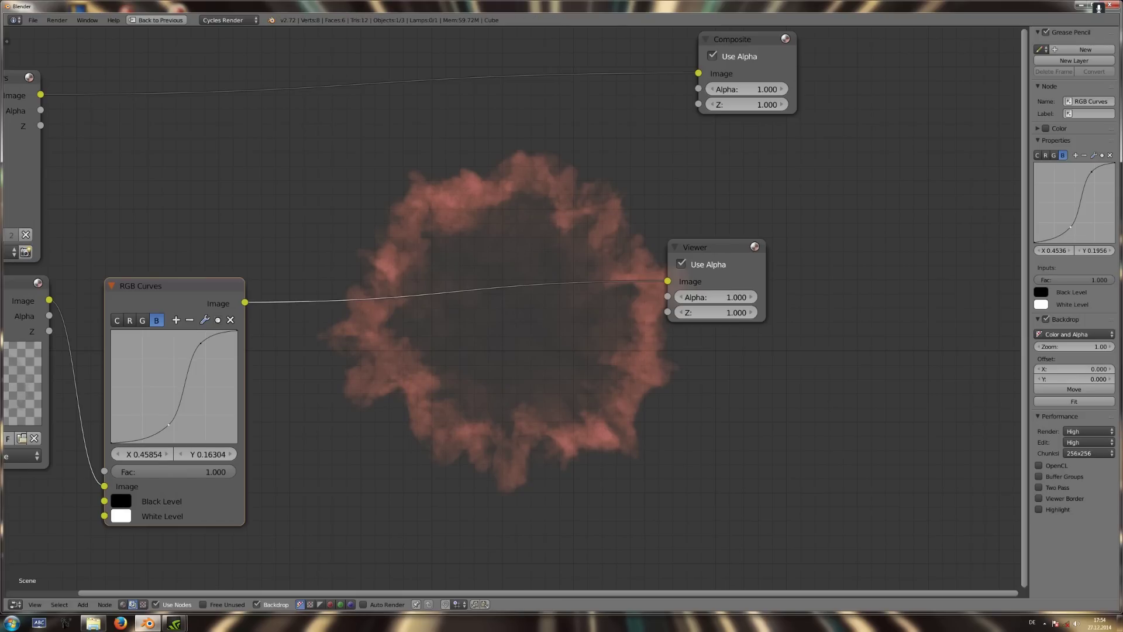
click(142, 320)
drag(175, 401, 197, 358)
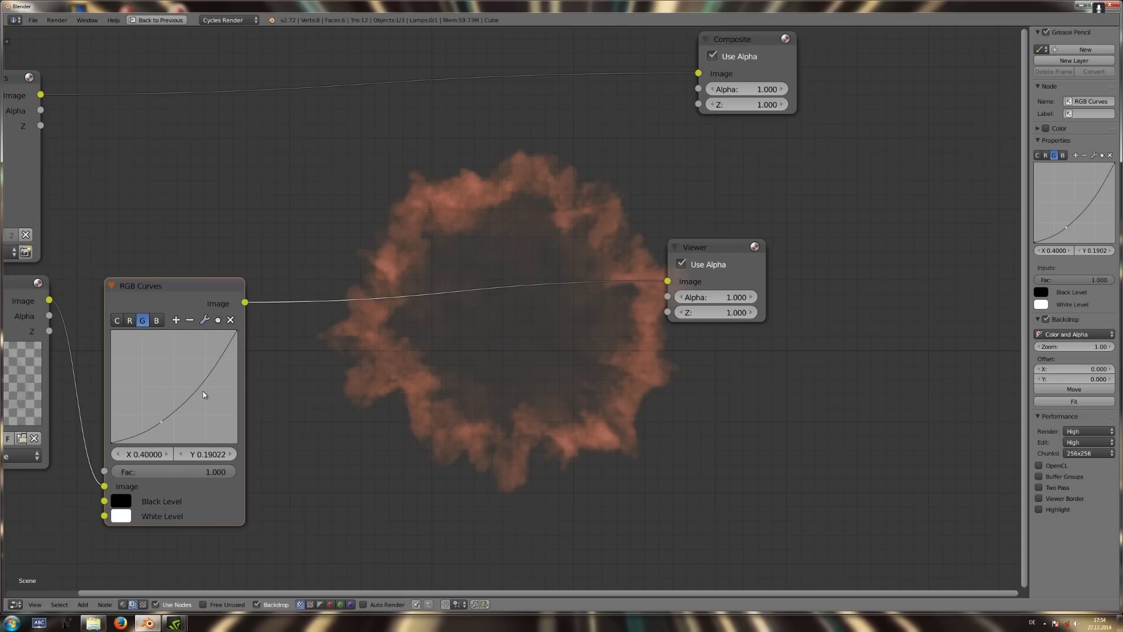
click(130, 319)
mouse_move(142, 386)
mouse_down()
mouse_move(142, 408)
mouse_move(127, 396)
mouse_up()
mouse_move(376, 420)
middle_down()
mouse_move(391, 422)
mouse_move(311, 426)
middle_up()
Add a Hue Saturation Value node after the curves and set Hue to 0.651.
key(shift+a)
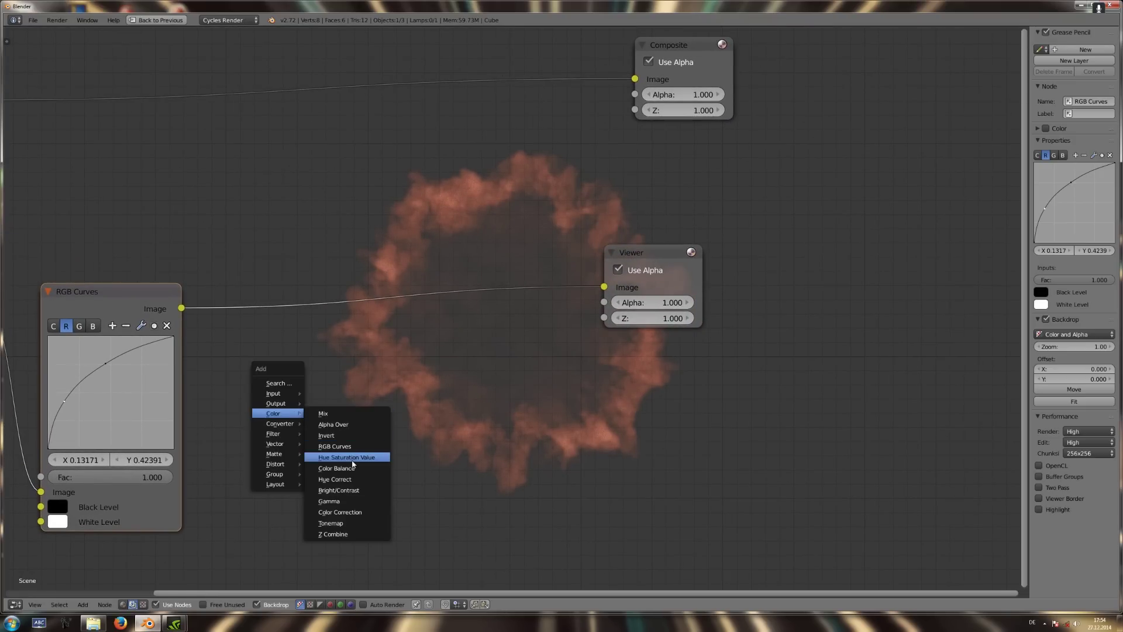
click(351, 460)
click(220, 296)
middle_drag(220, 296, 192, 303)
mouse_move(257, 342)
mouse_down()
mouse_move(275, 343)
mouse_move(275, 358)
mouse_move(270, 350)
mouse_up()
drag(602, 260, 788, 249)
mouse_move(264, 343)
mouse_down()
mouse_move(233, 343)
mouse_move(287, 348)
mouse_up()
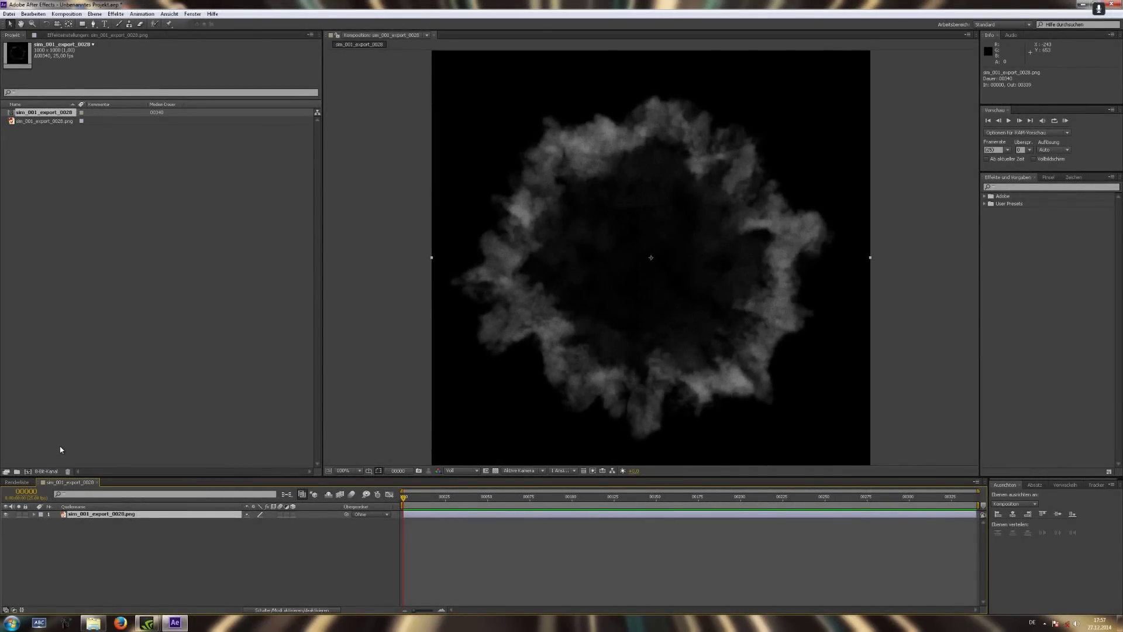
Set the project colour depth to 32 bits per channel, checking Project Settings.
alt+click(47, 473)
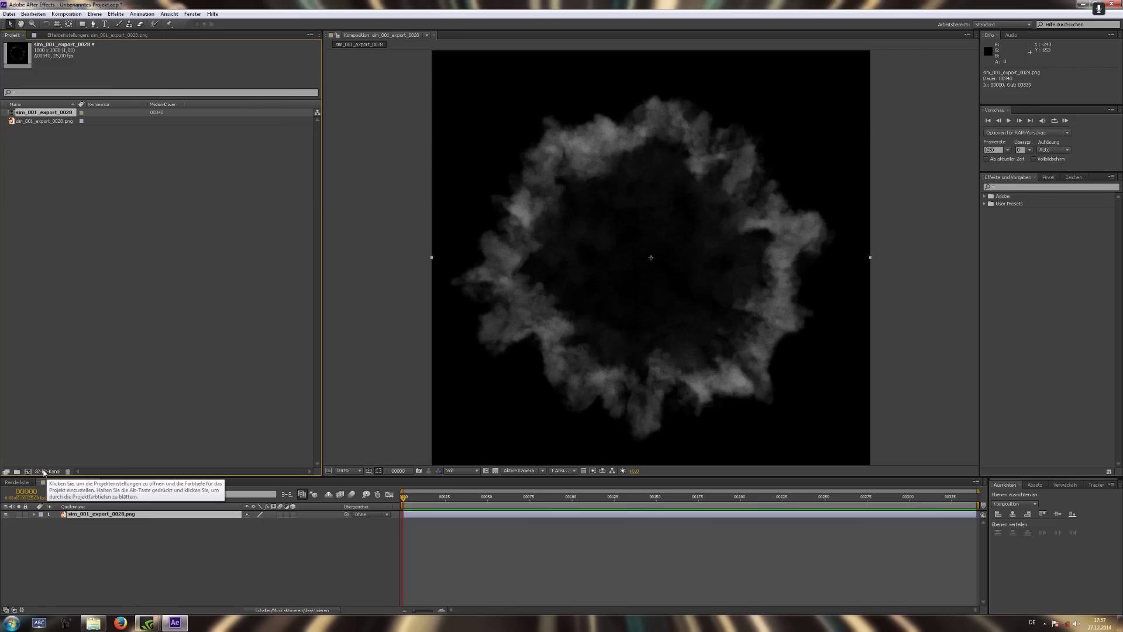
click(48, 471)
click(563, 266)
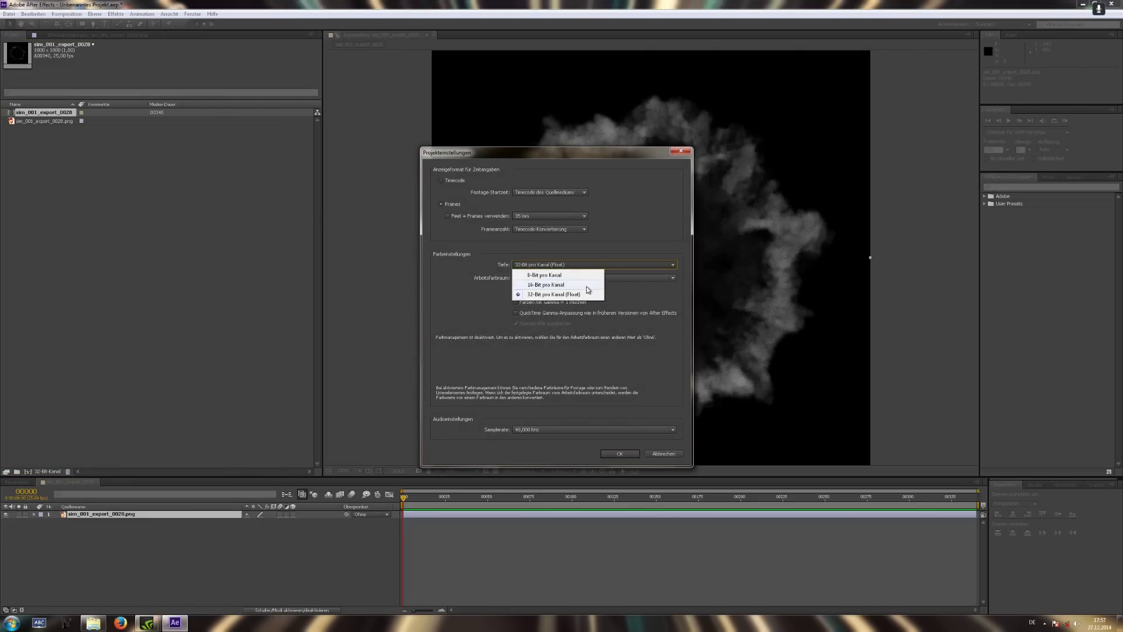
click(632, 454)
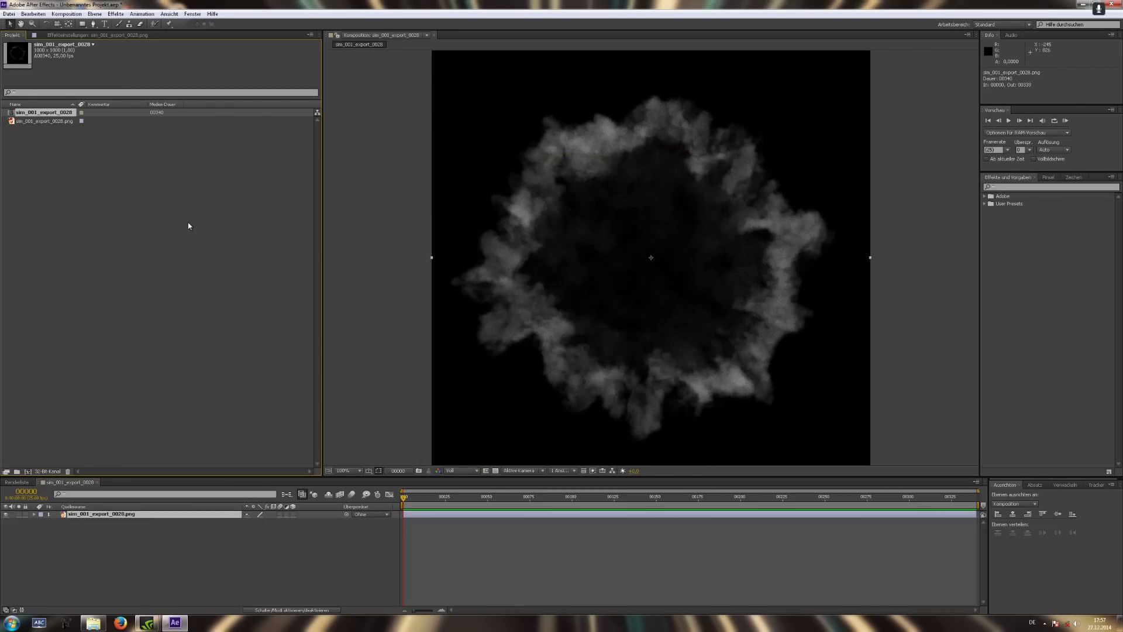
Select the smoke layer and browse to Effects > Video Copilot.
click(116, 14)
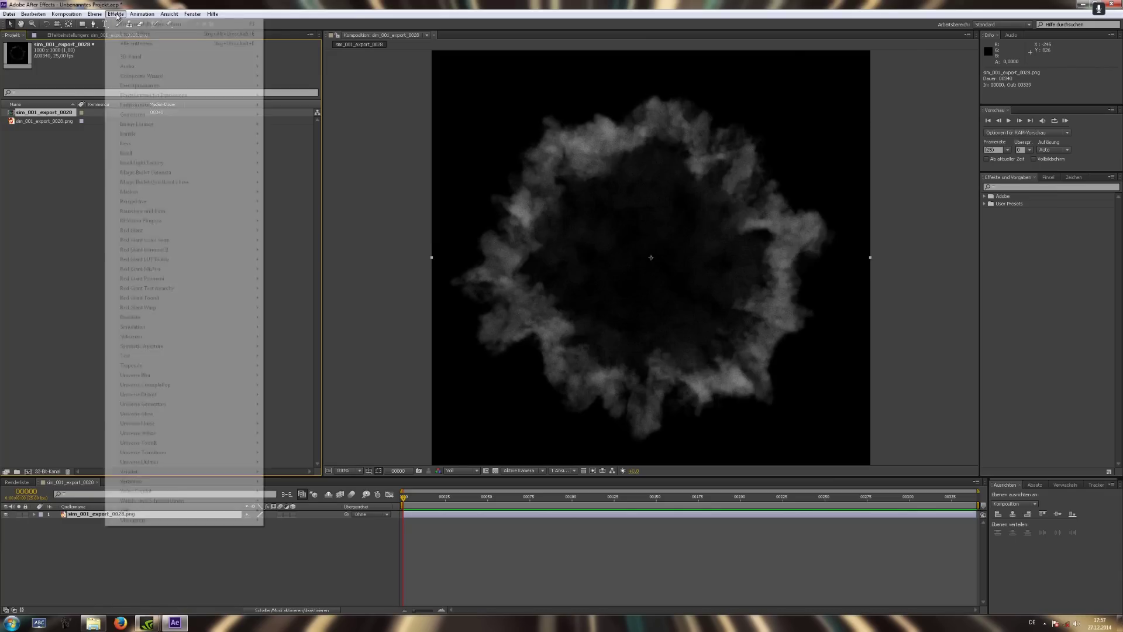
click(83, 516)
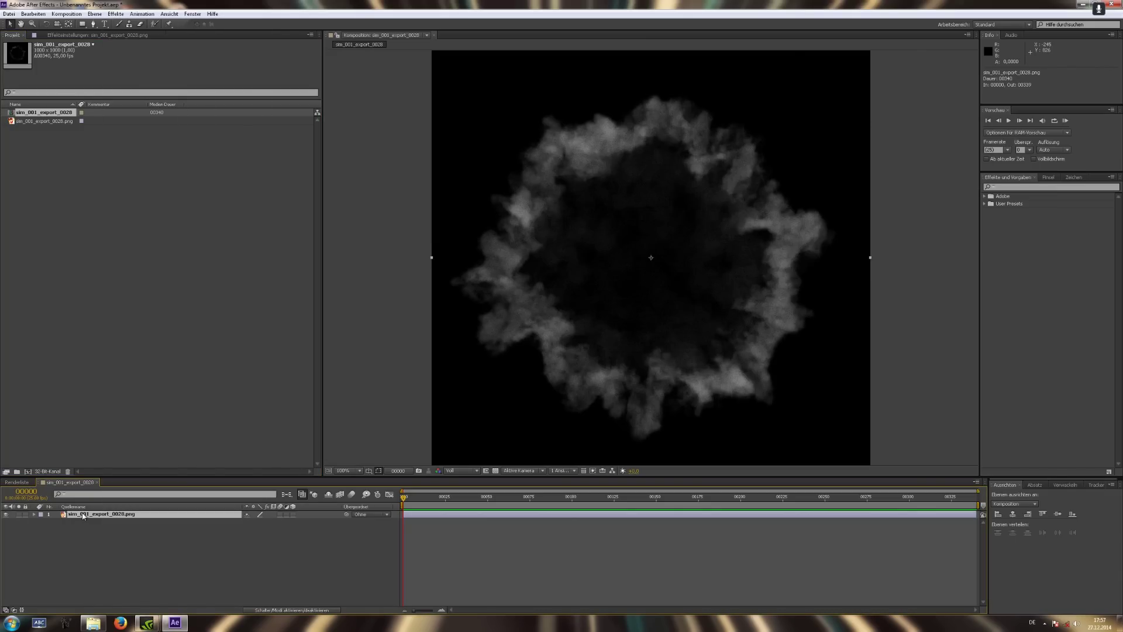
click(116, 14)
mouse_move(135, 490)
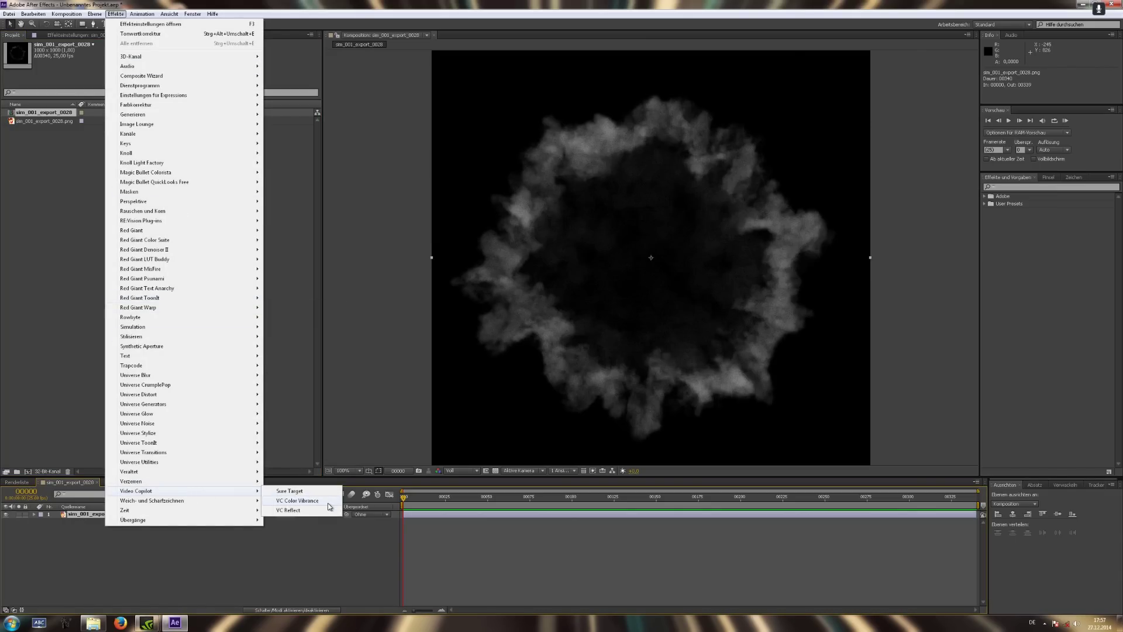
Apply VC Color Vibrance to the smoke: Brightness 2,00, Fill Empty BG on, Vibrance 0,29, Preserve Luminance 0,95.
click(328, 502)
drag(177, 95, 108, 88)
click(171, 104)
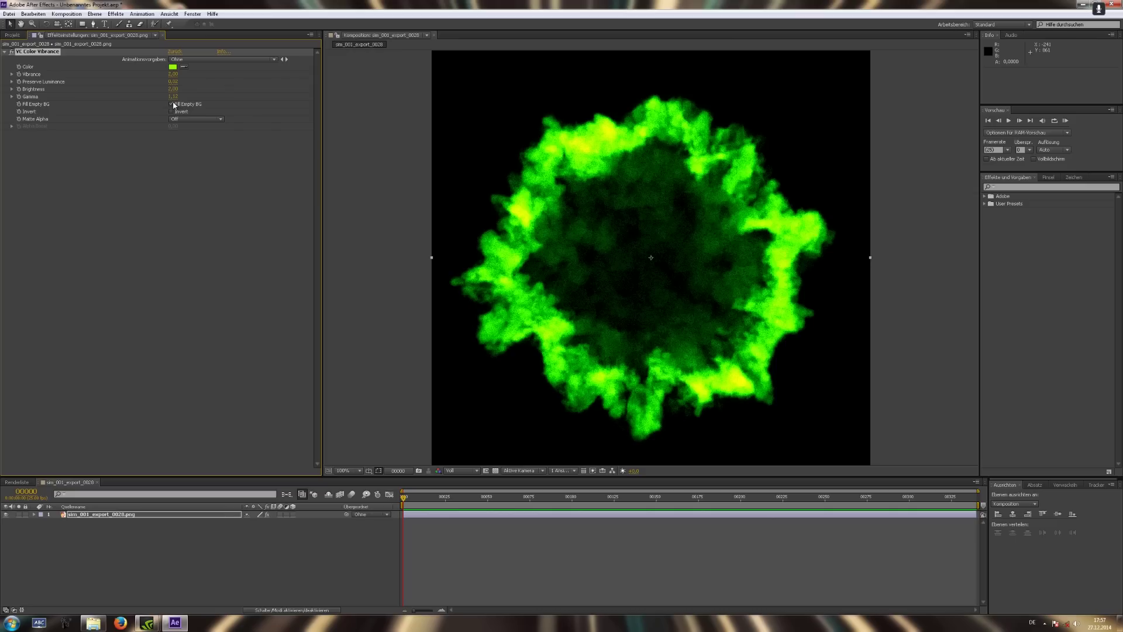
mouse_move(173, 96)
mouse_down()
mouse_move(149, 89)
mouse_move(222, 77)
mouse_move(179, 97)
mouse_move(153, 89)
mouse_move(187, 82)
mouse_up()
mouse_move(173, 89)
mouse_down()
mouse_move(146, 91)
mouse_move(187, 89)
mouse_move(179, 97)
mouse_up()
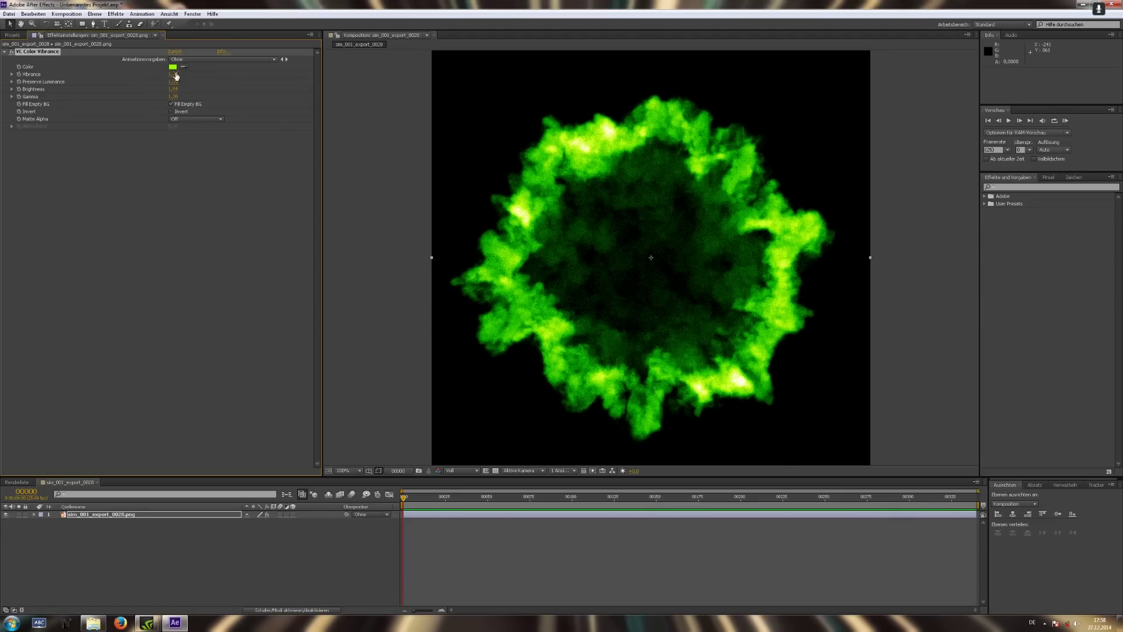
click(172, 67)
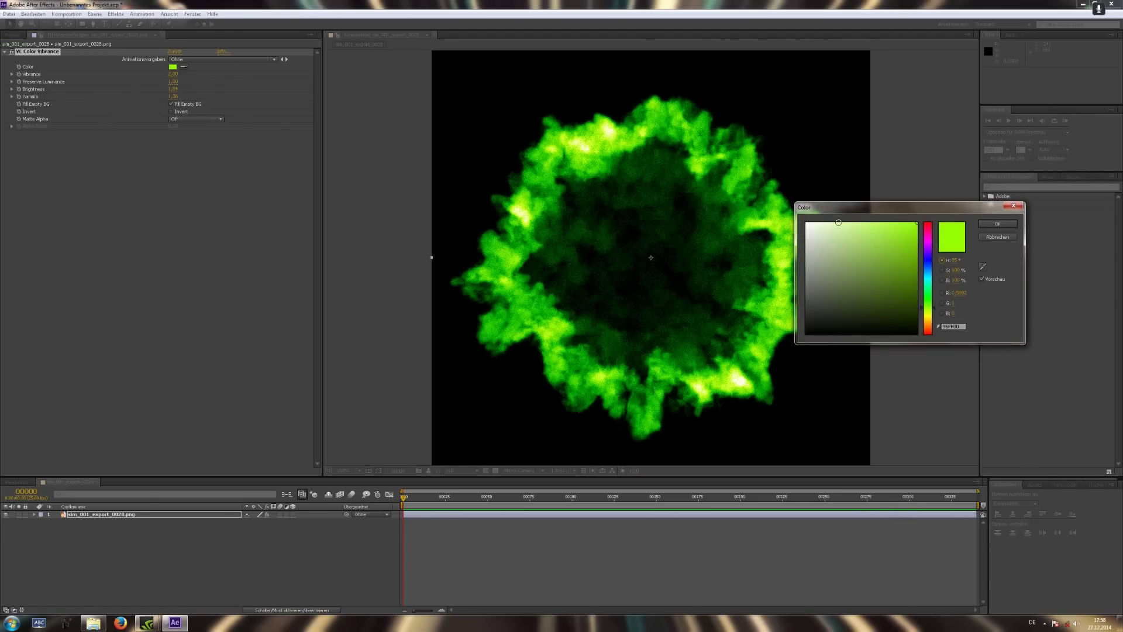
Set the Color Vibrance tint colour to purple 8400FF.
drag(877, 205, 170, 212)
click(215, 338)
drag(221, 333, 213, 228)
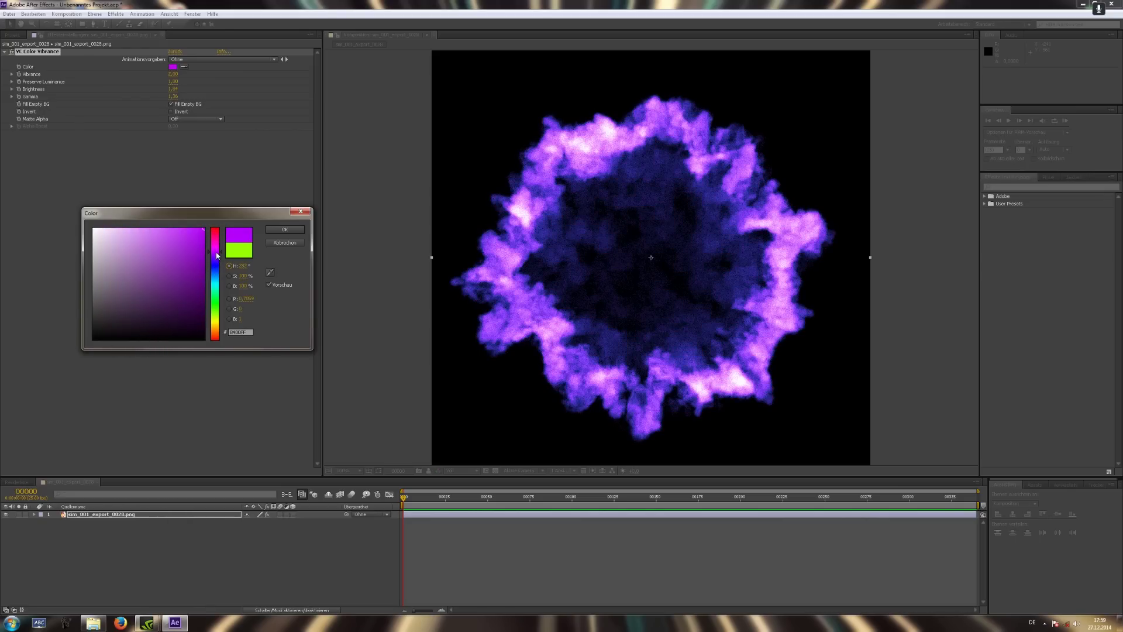
click(285, 229)
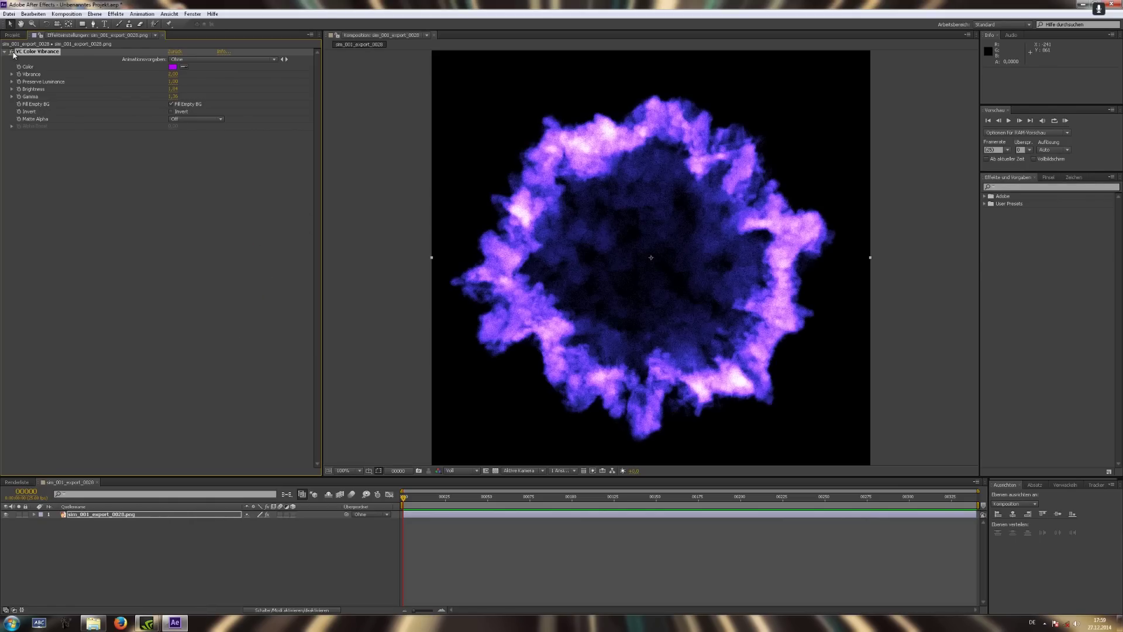
Keep the project colour depth at 32 bits per channel.
click(16, 481)
click(69, 481)
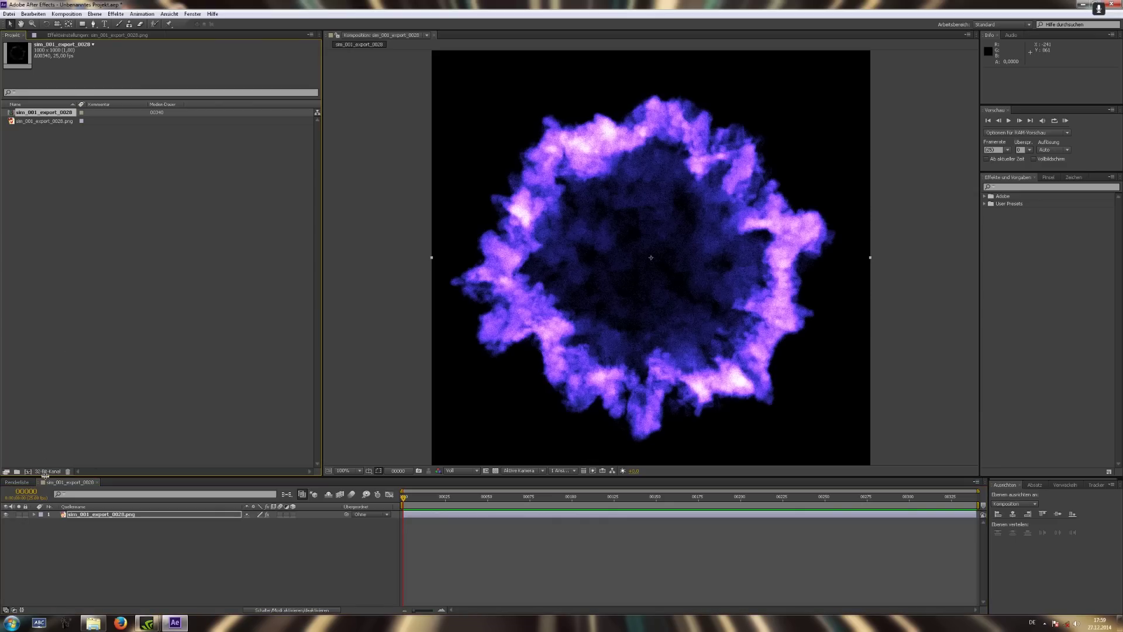
alt+click(44, 471)
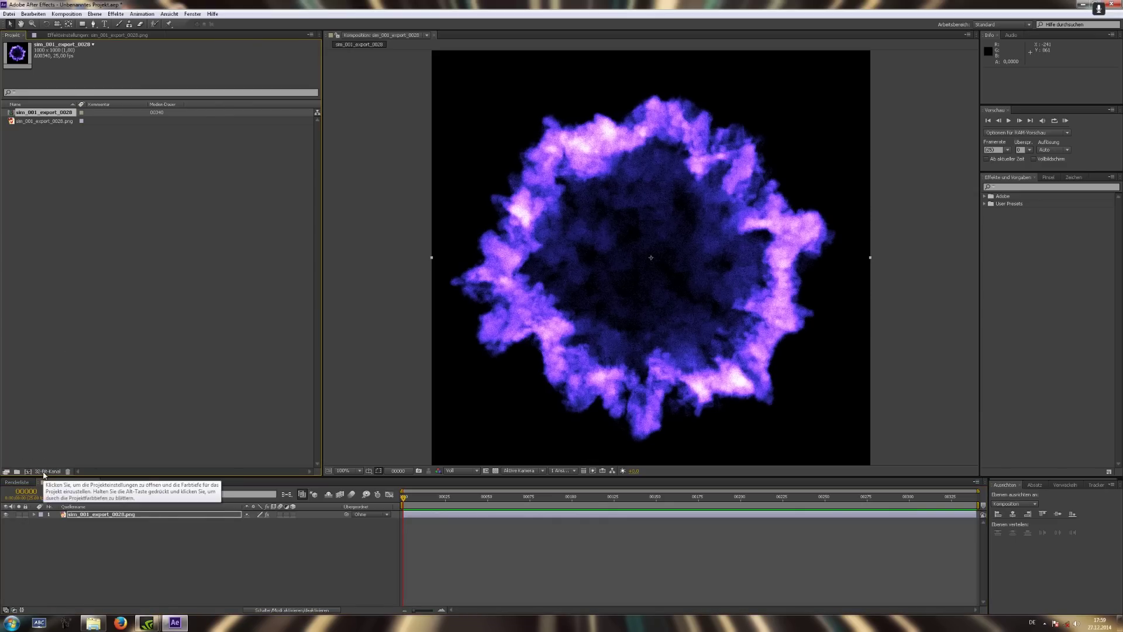
alt+click(44, 471)
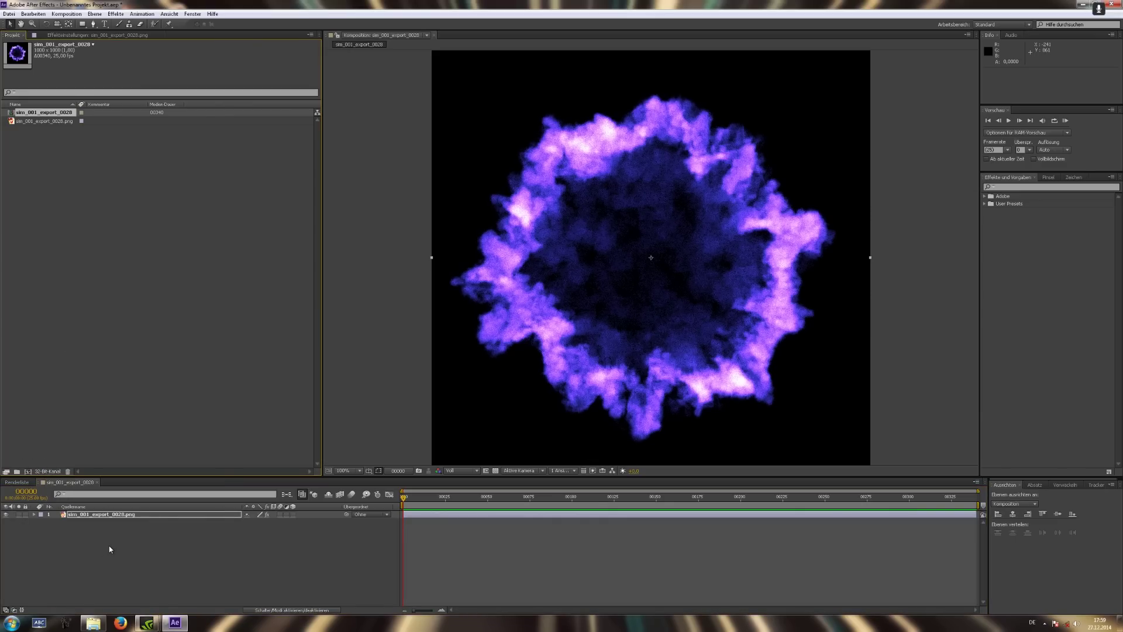